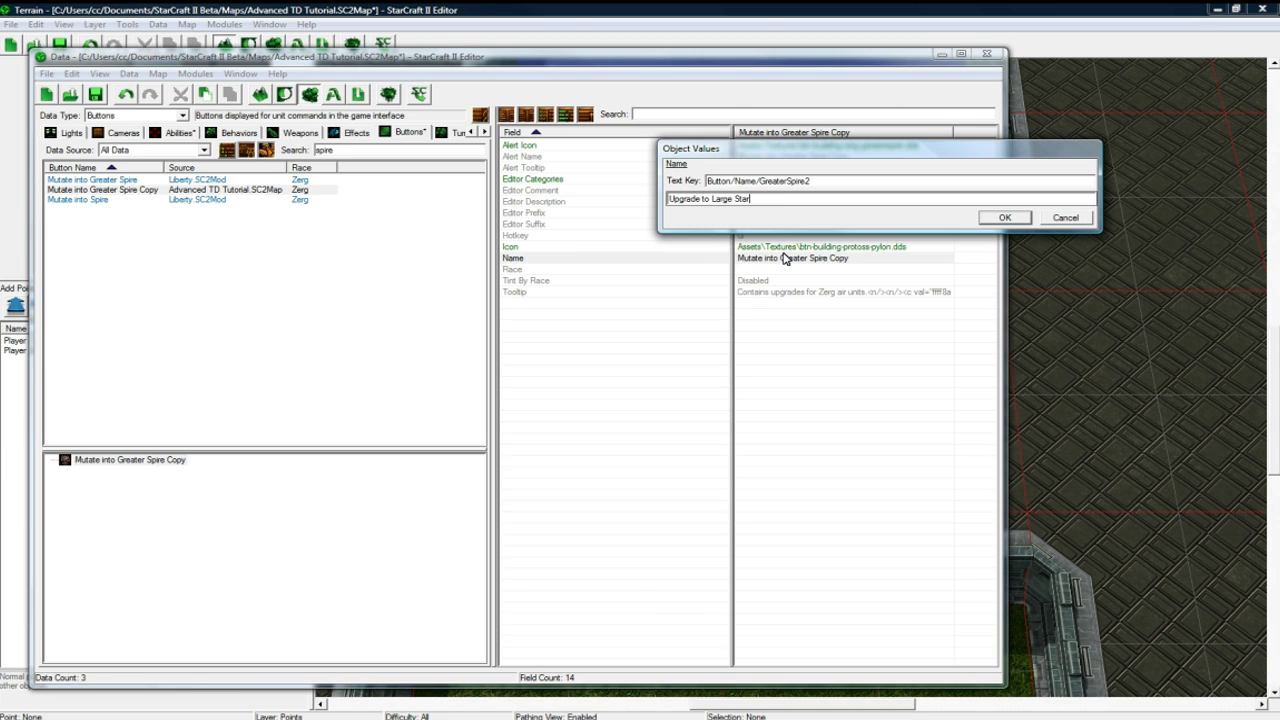
Step: Rename the button 'Upgrade to Large Star Shooter', set tooltip 'Increases range, damage, and speed!', and save
type("ade to Large Star Shooter")
key("Return")
double_click(790, 292)
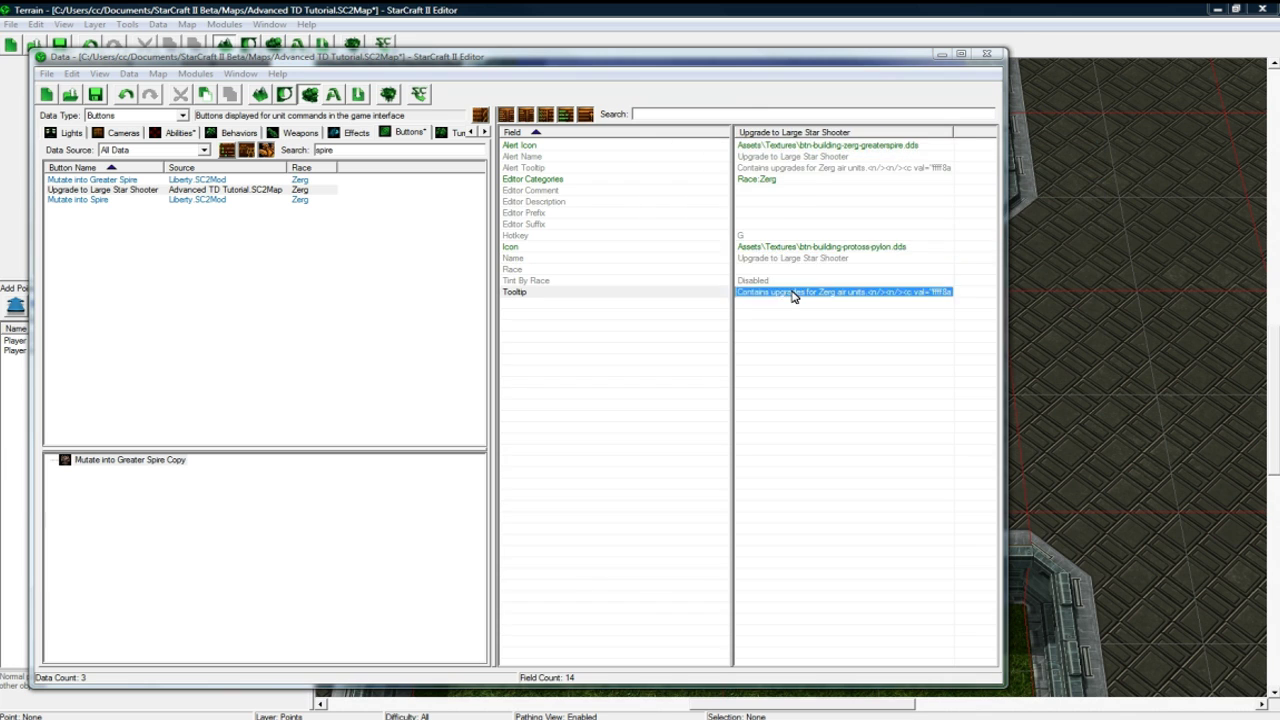
key("BackSpace")
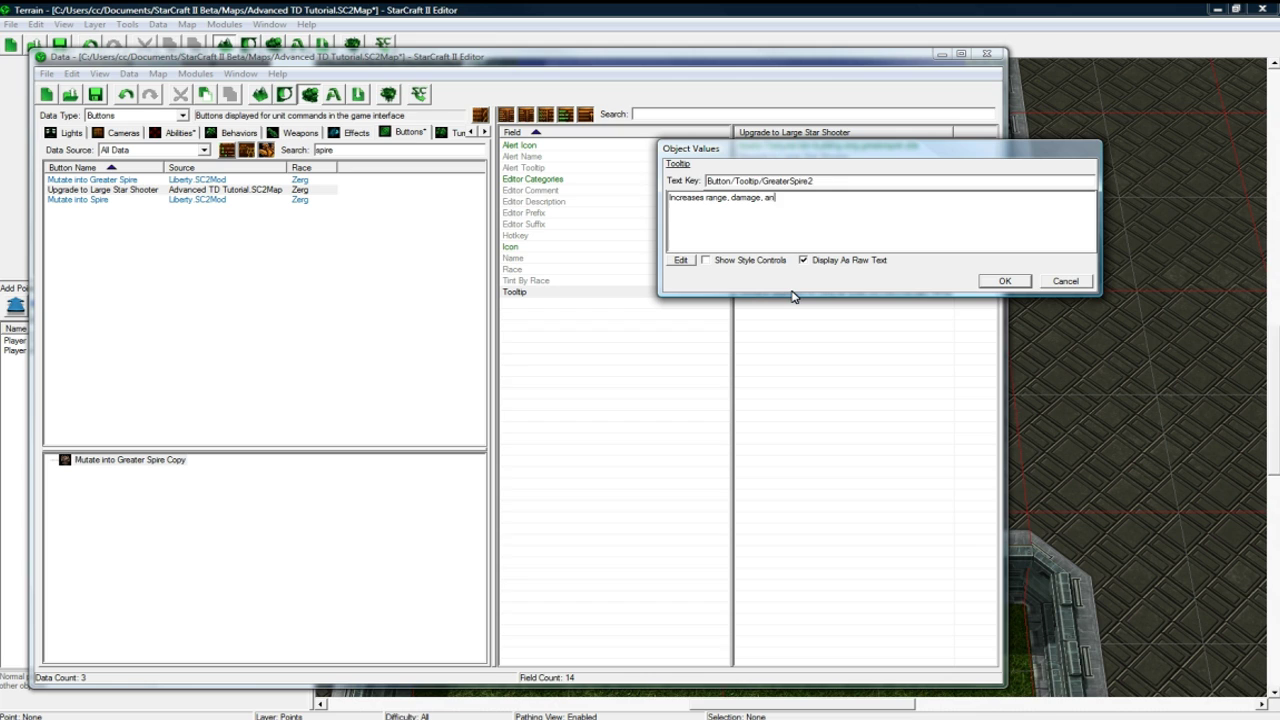
type("Increases range, damage, and speed!")
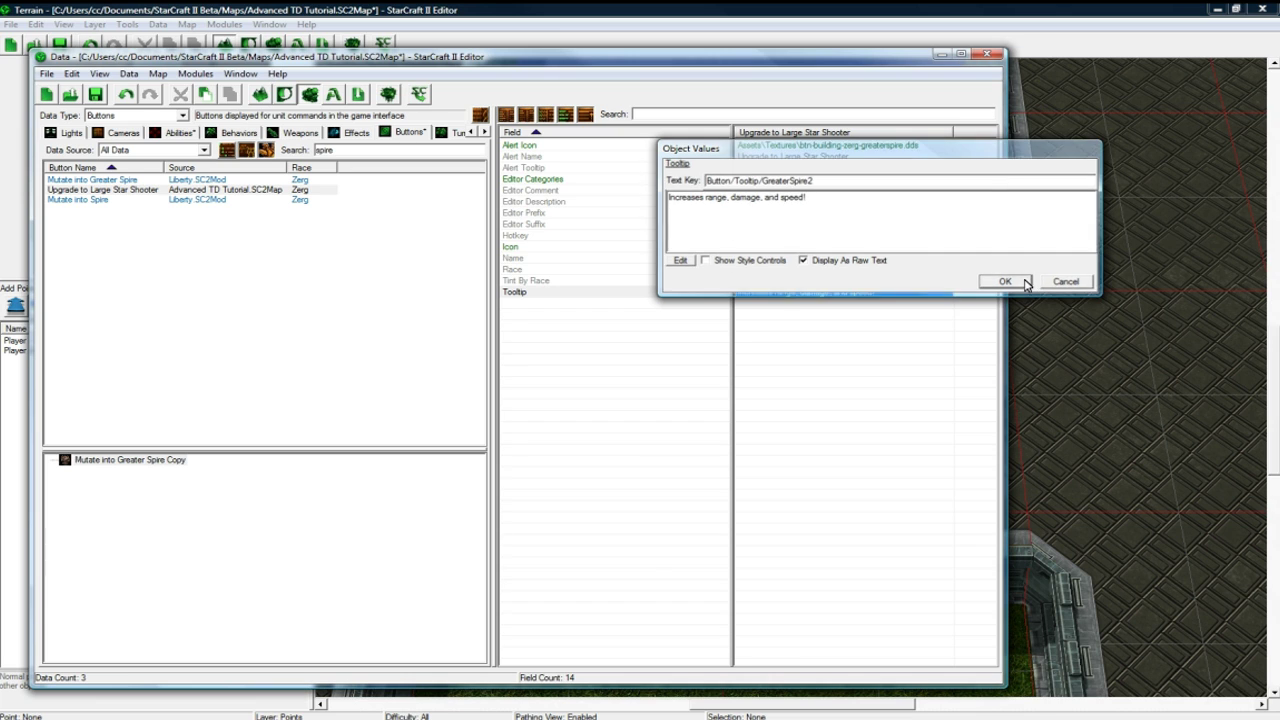
left_click(1015, 281)
key("ctrl+s")
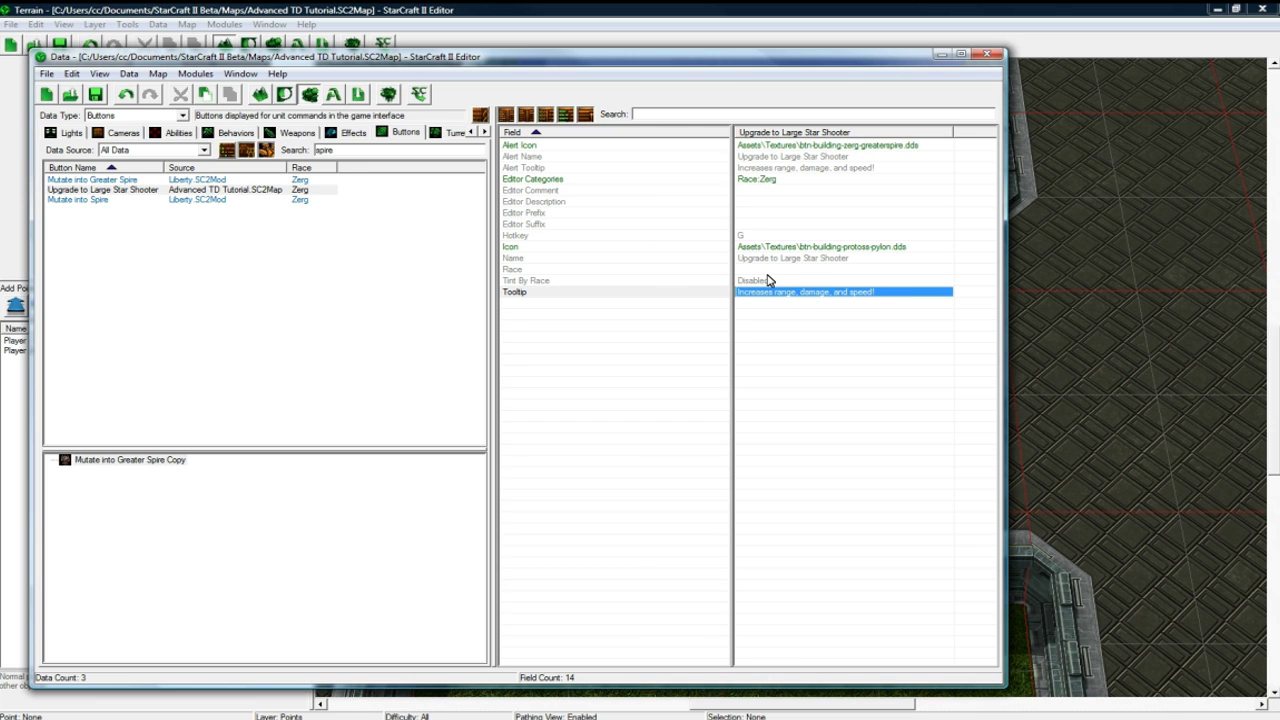
Step: Switch the data view to Abilities and select the Upgrade Small Star shooter ability
left_click(139, 118)
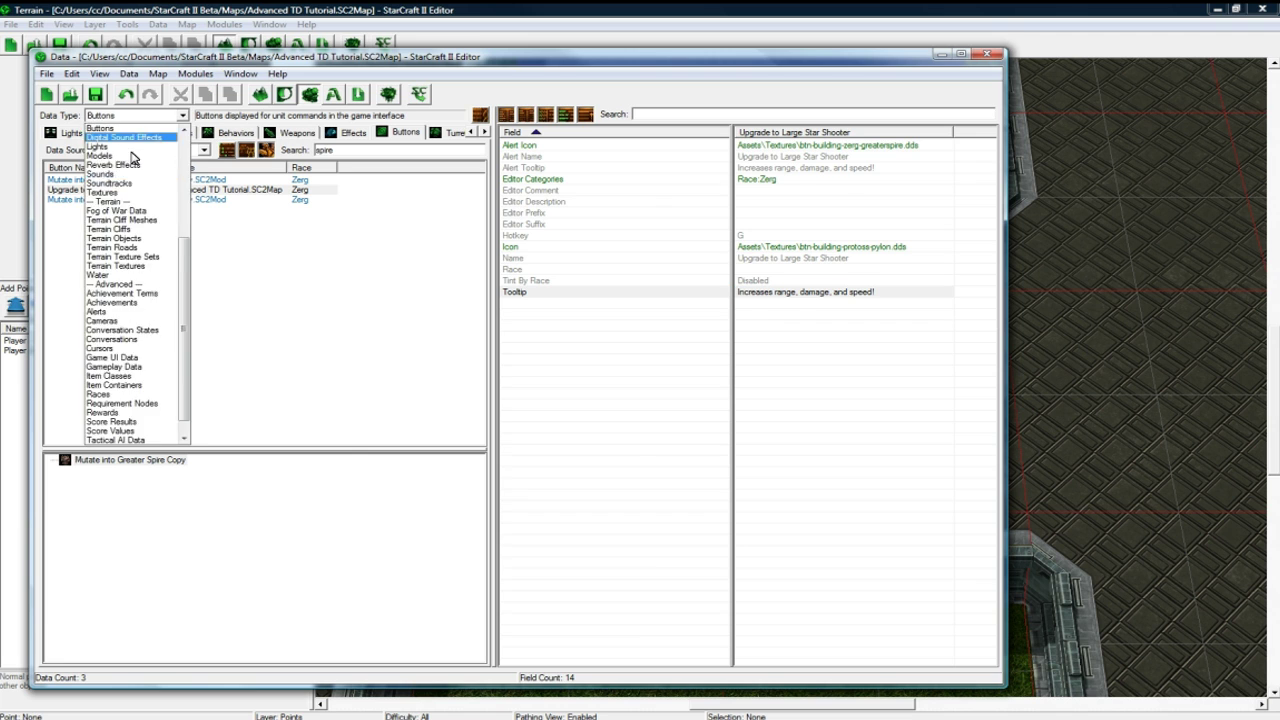
scroll(130, 140, "up", 5)
left_click(126, 145)
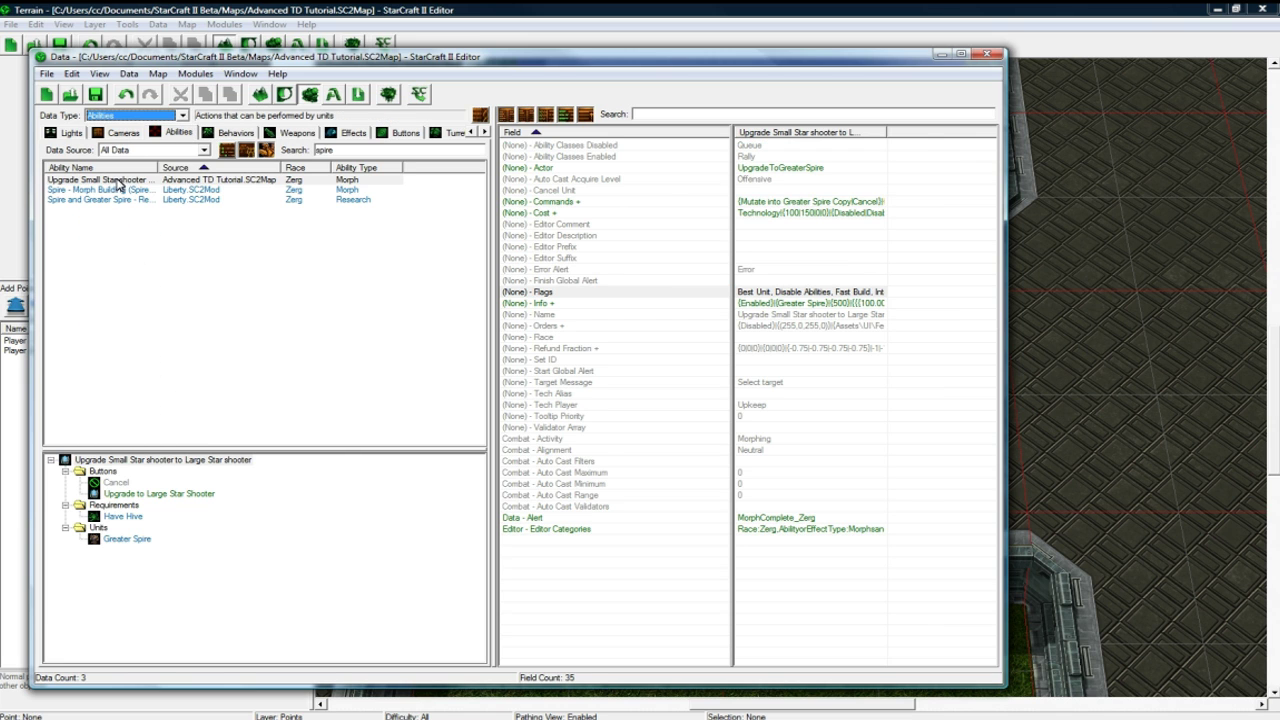
left_click(118, 184)
Step: Confirm the Execute command's default button is Upgrade to Large Star Shooter, leaving both dialogs unchanged
double_click(765, 205)
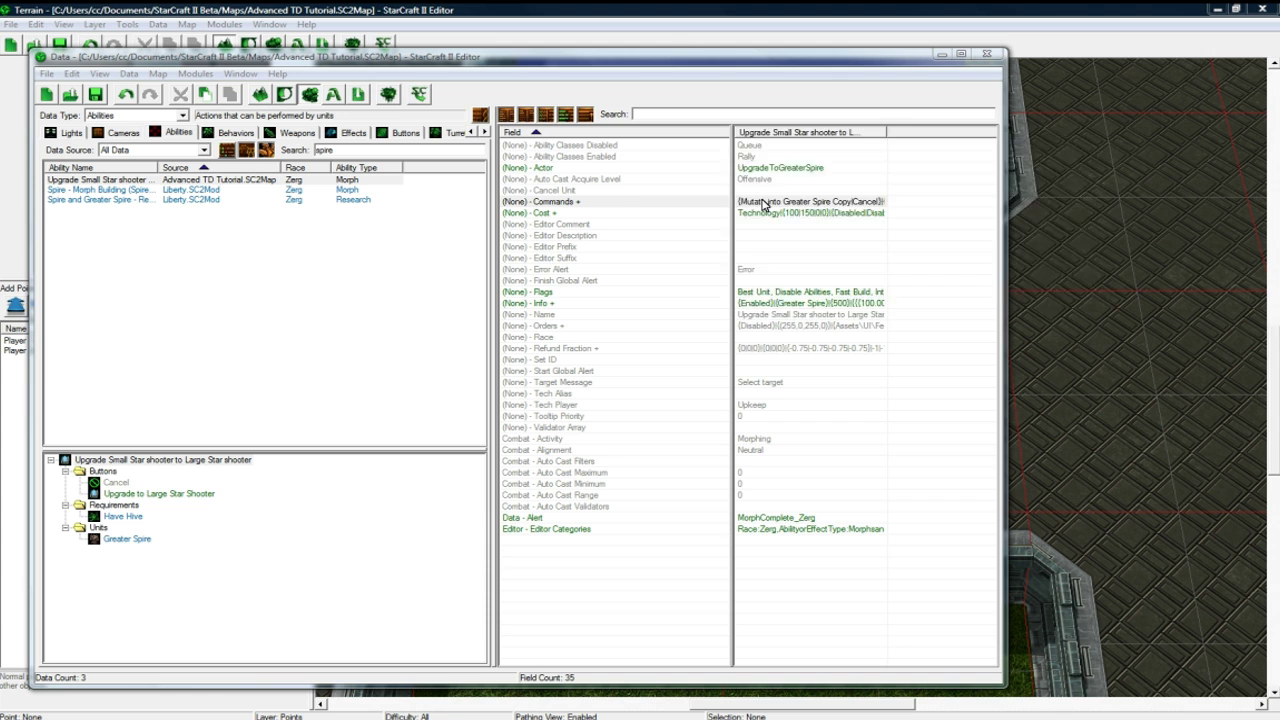
double_click(765, 205)
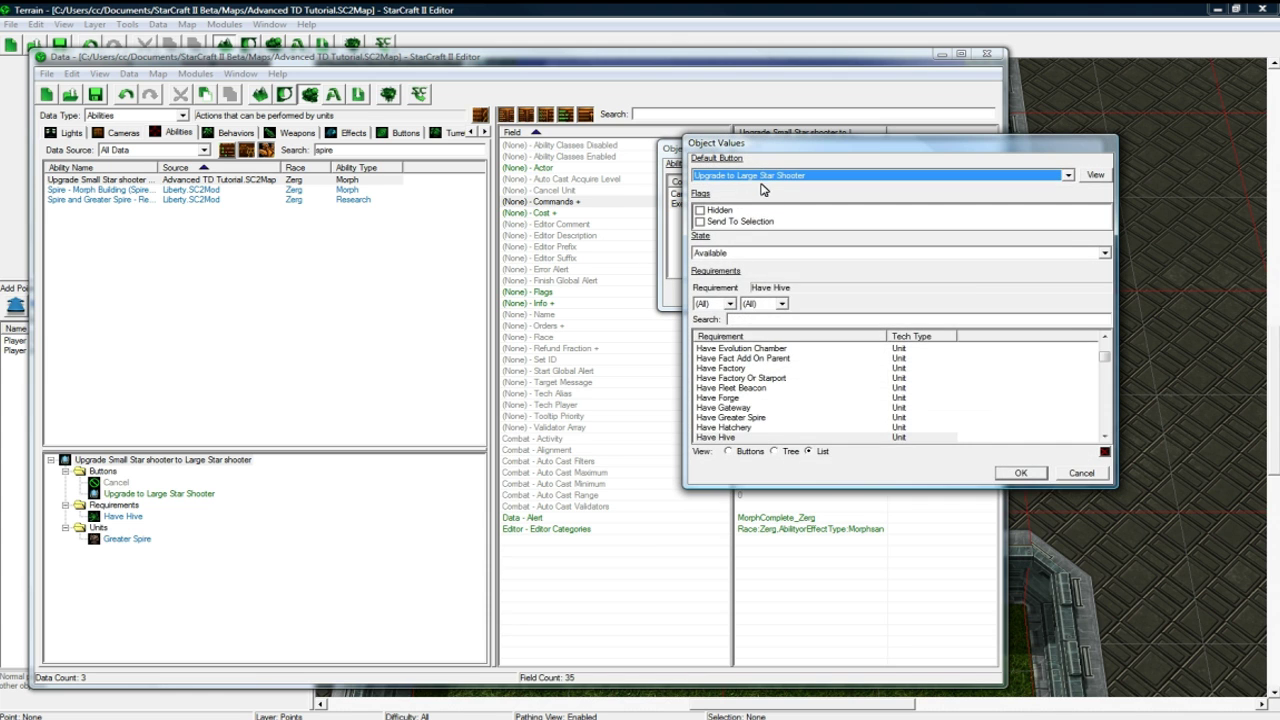
left_click(766, 178)
left_click(766, 189)
left_click(1080, 474)
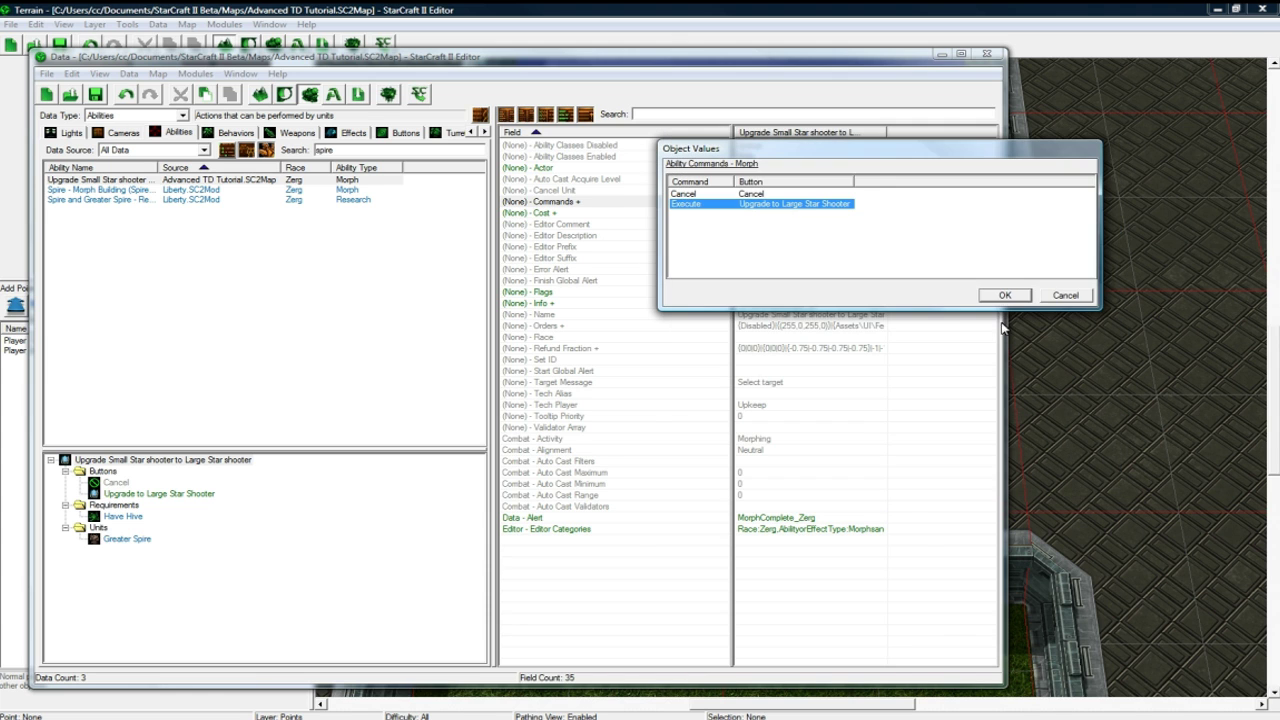
left_click(1143, 294)
Step: Set the ability's cost to 10 minerals and 0 vespene
left_click(797, 214)
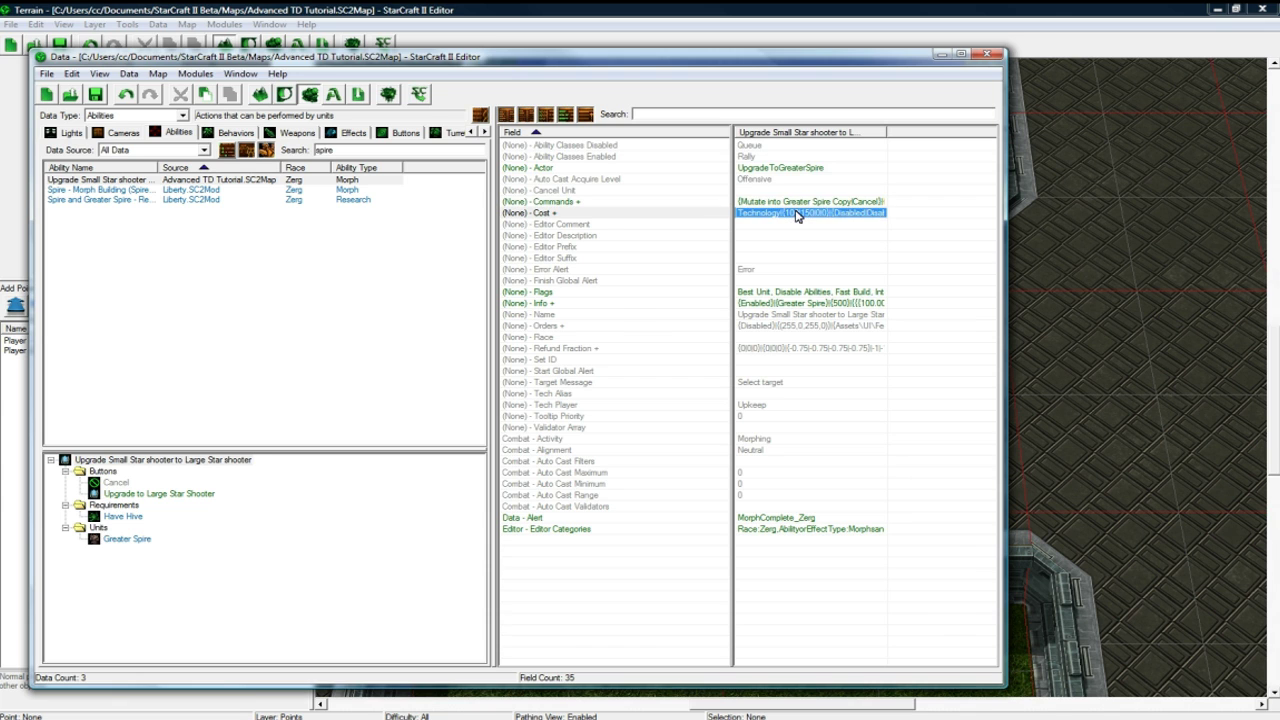
double_click(797, 214)
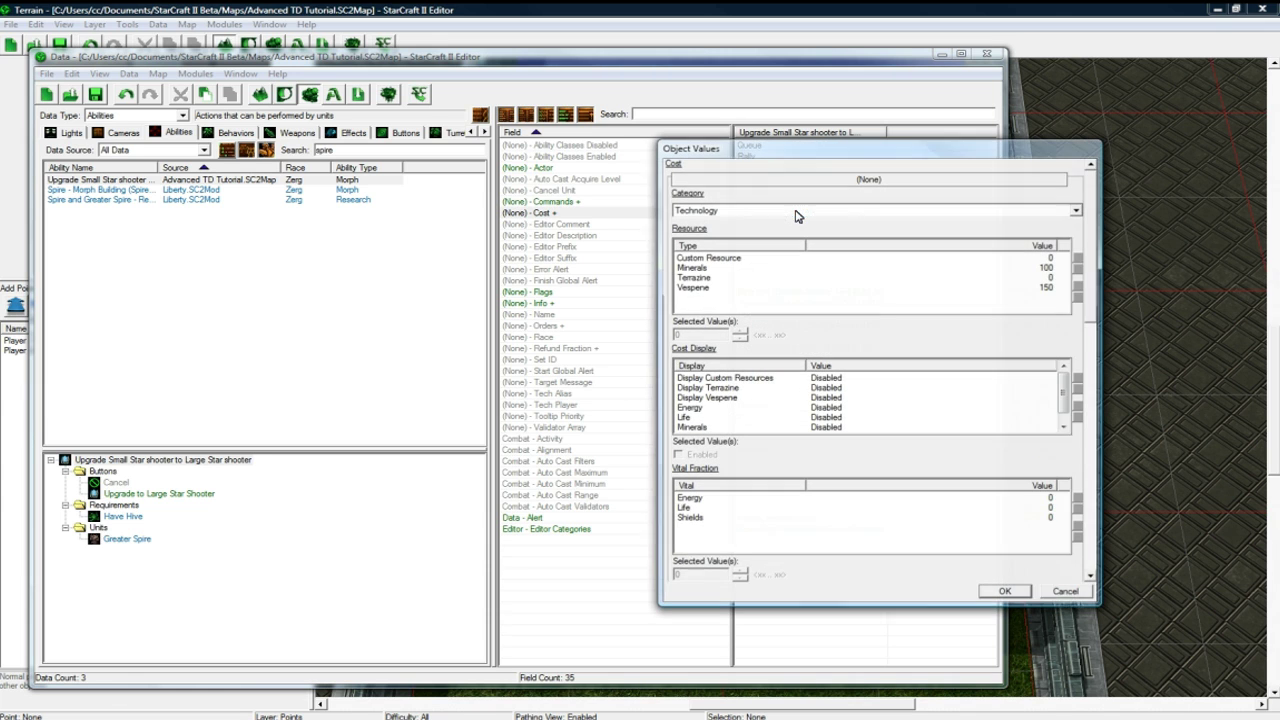
left_click(1066, 268)
double_click(710, 334)
type("10")
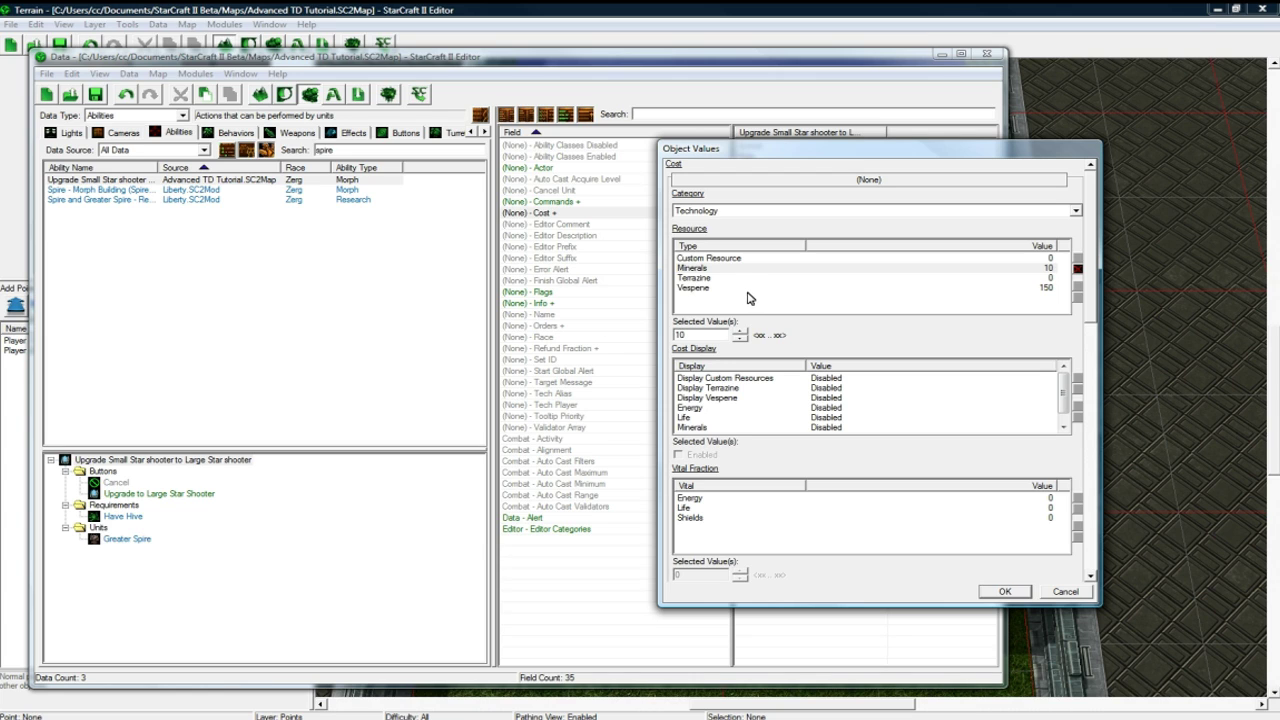
left_click(748, 288)
double_click(718, 334)
type("0")
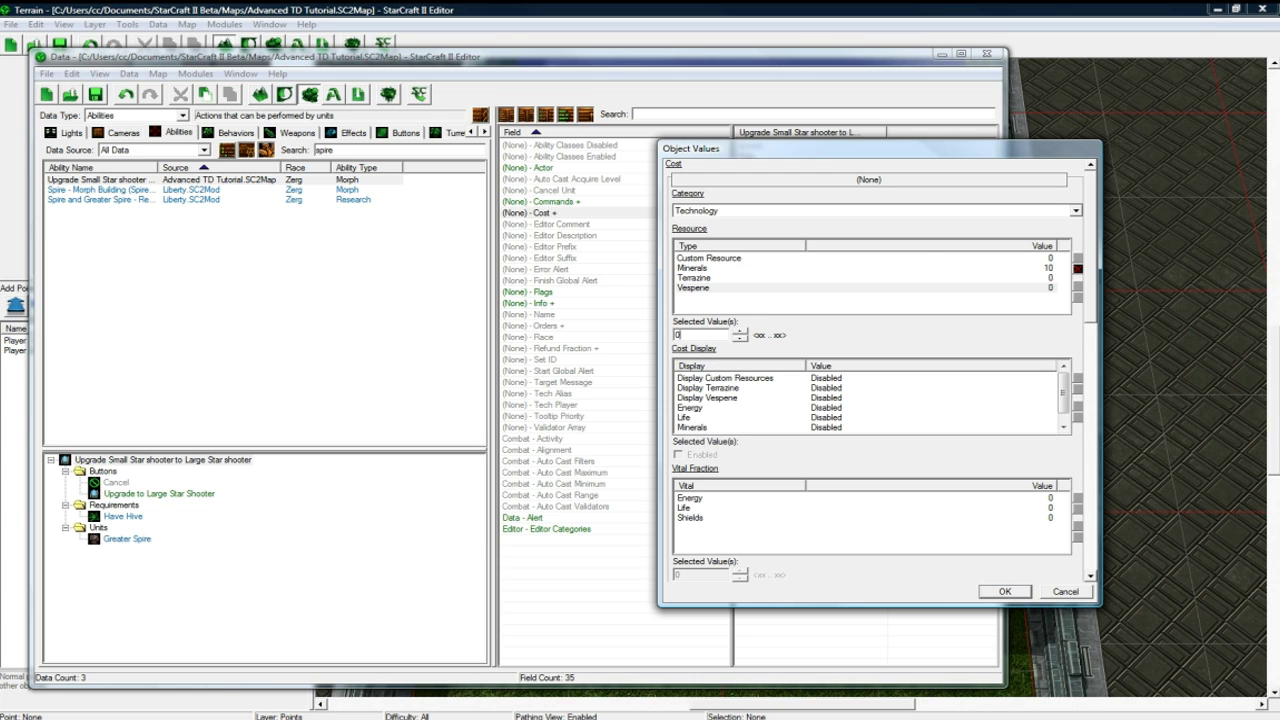
Step: Double-check the 10-mineral amount and apply the new cost
left_click(843, 259)
left_click(816, 269)
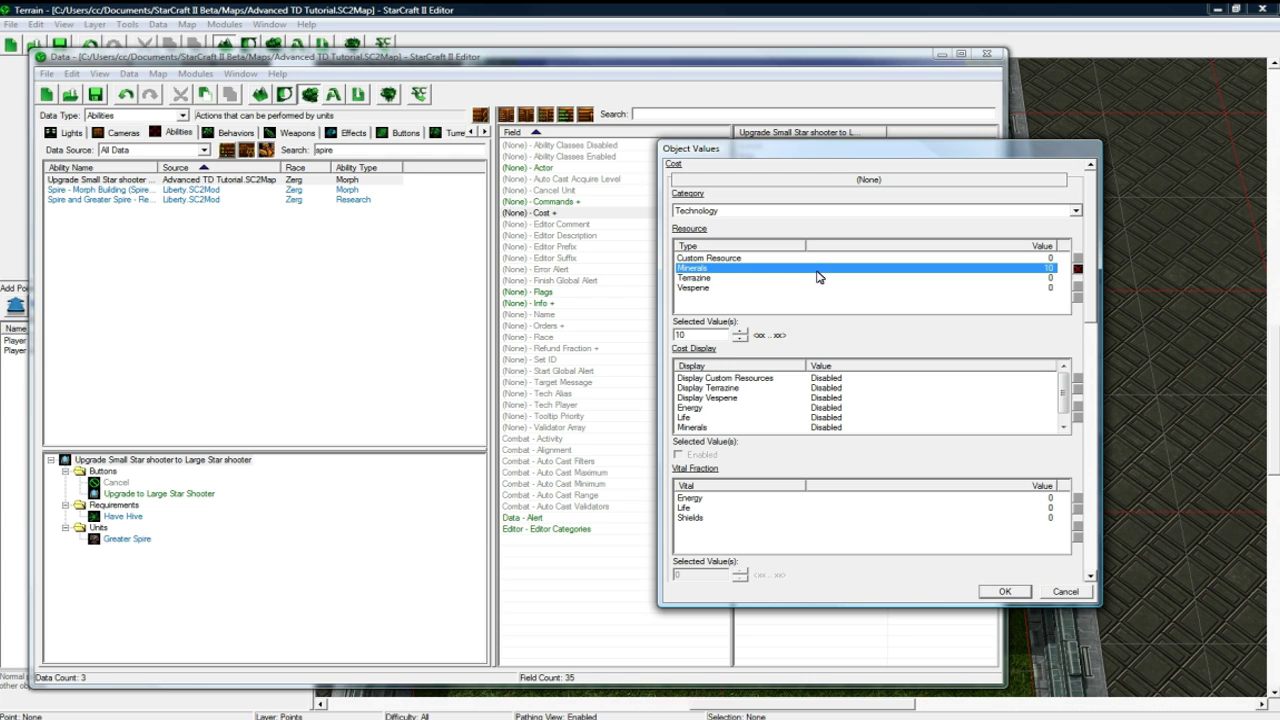
double_click(710, 336)
left_click(726, 270)
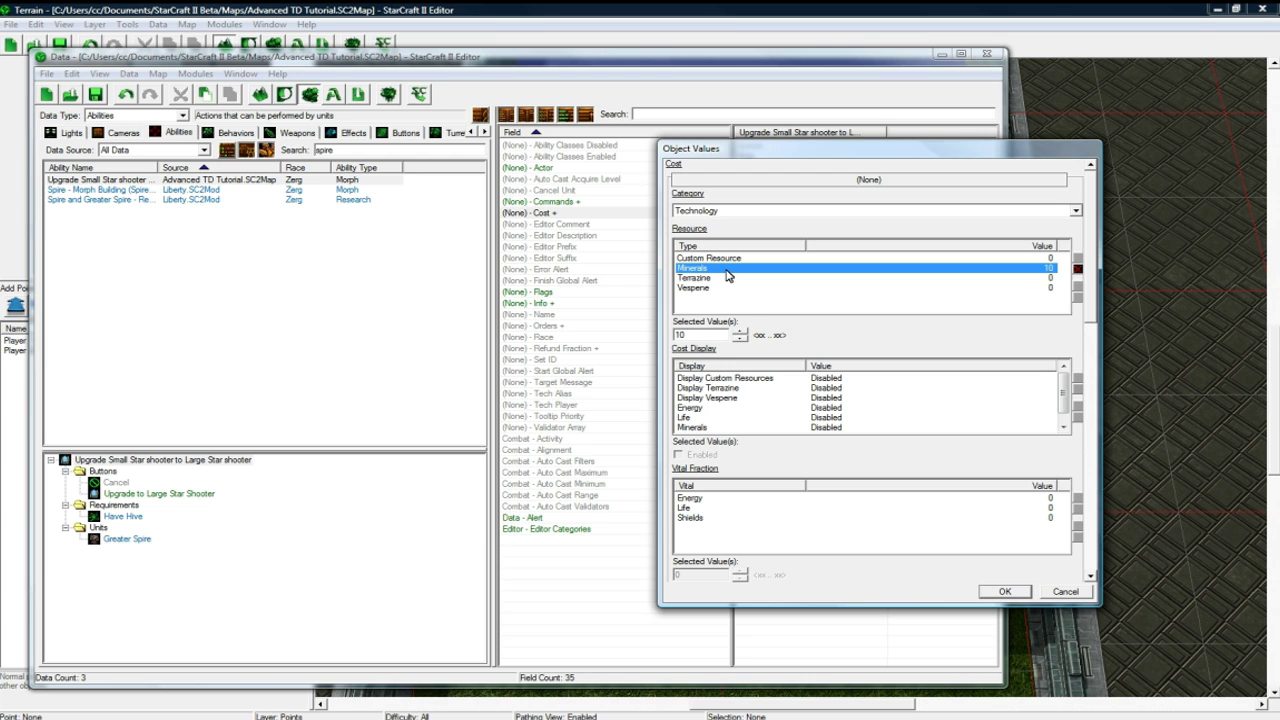
left_click(699, 335)
left_click(726, 270)
mouse_move(1092, 270)
left_mouse_down()
mouse_move(1106, 517)
mouse_move(1099, 285)
left_mouse_up()
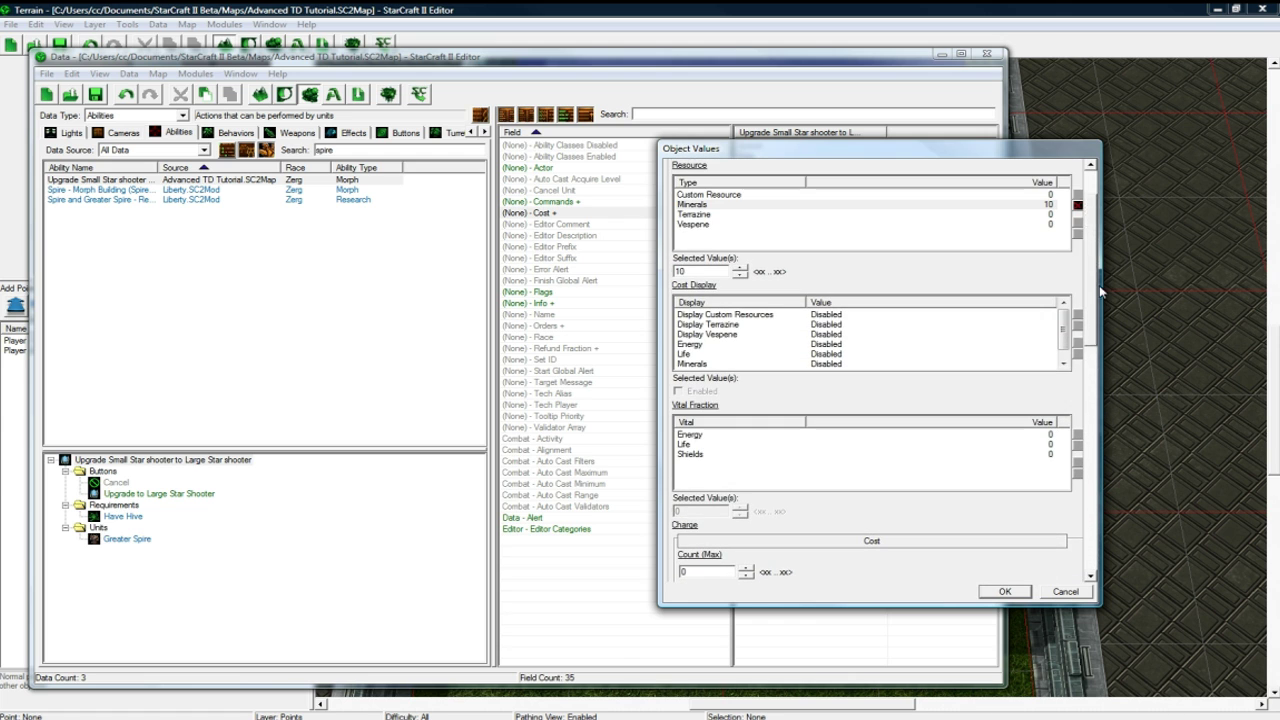
left_click(1005, 591)
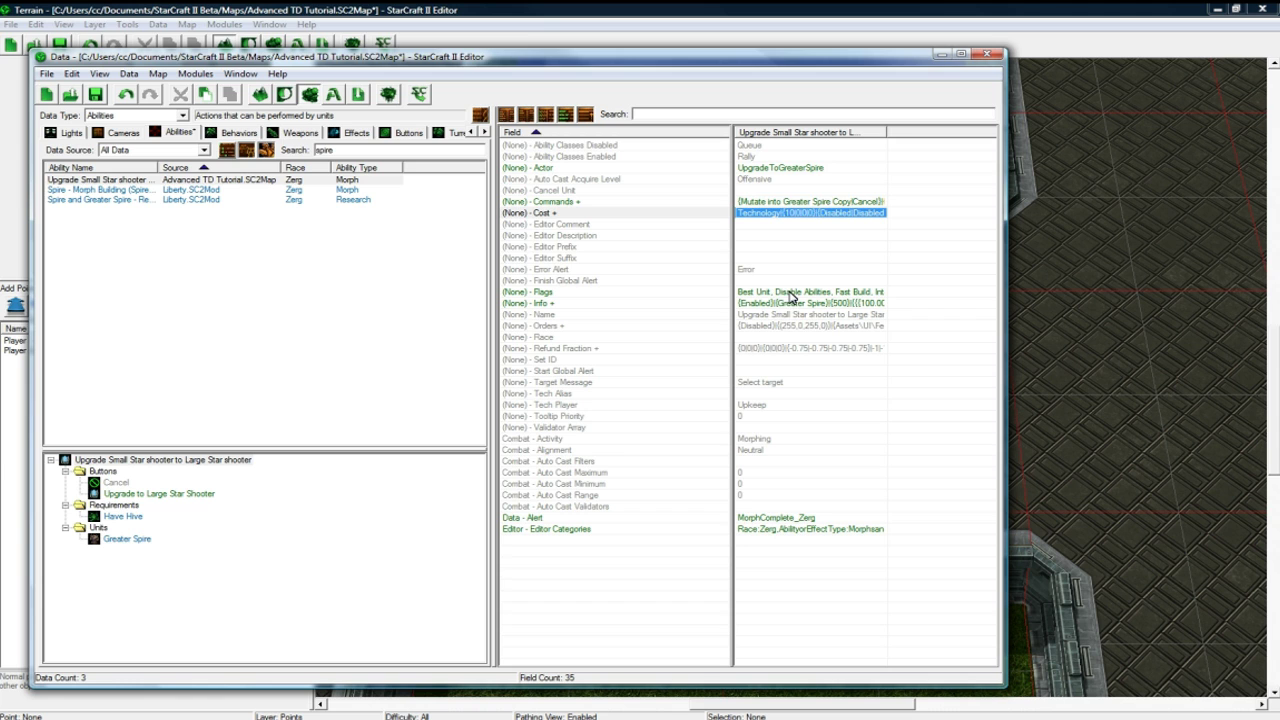
Step: Set the ability's Alert to (None)
left_click(778, 519)
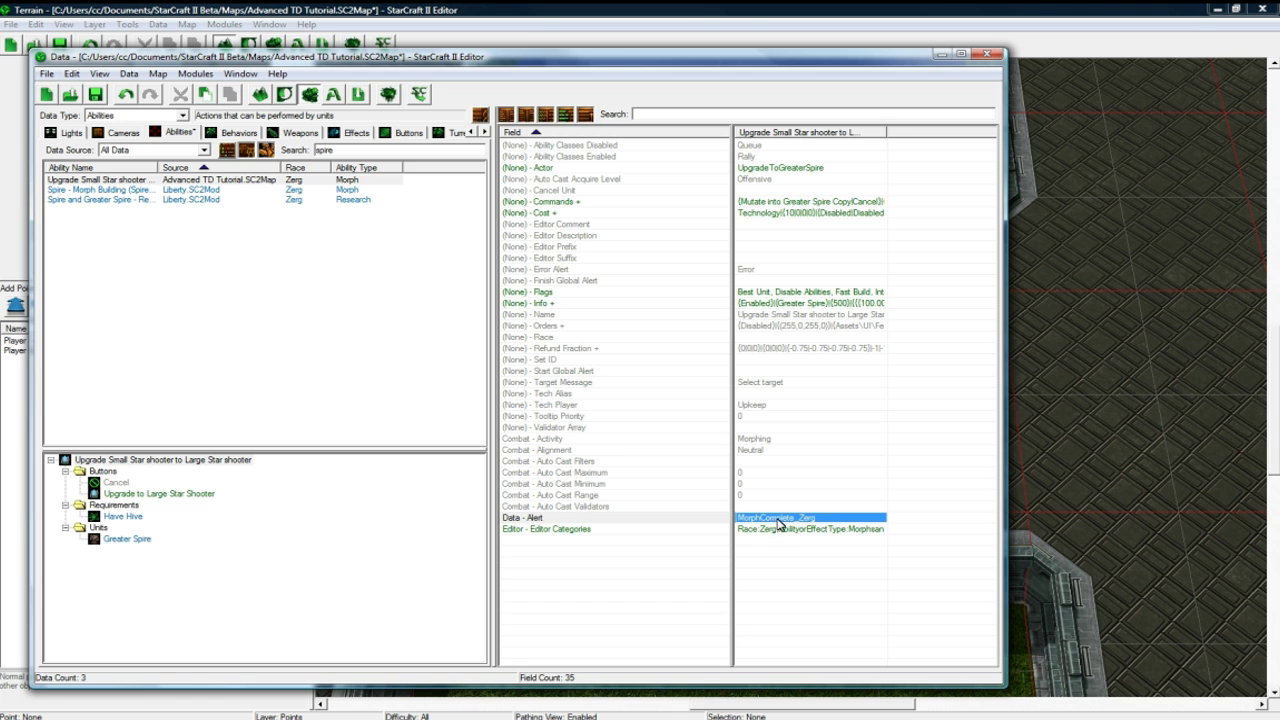
double_click(775, 519)
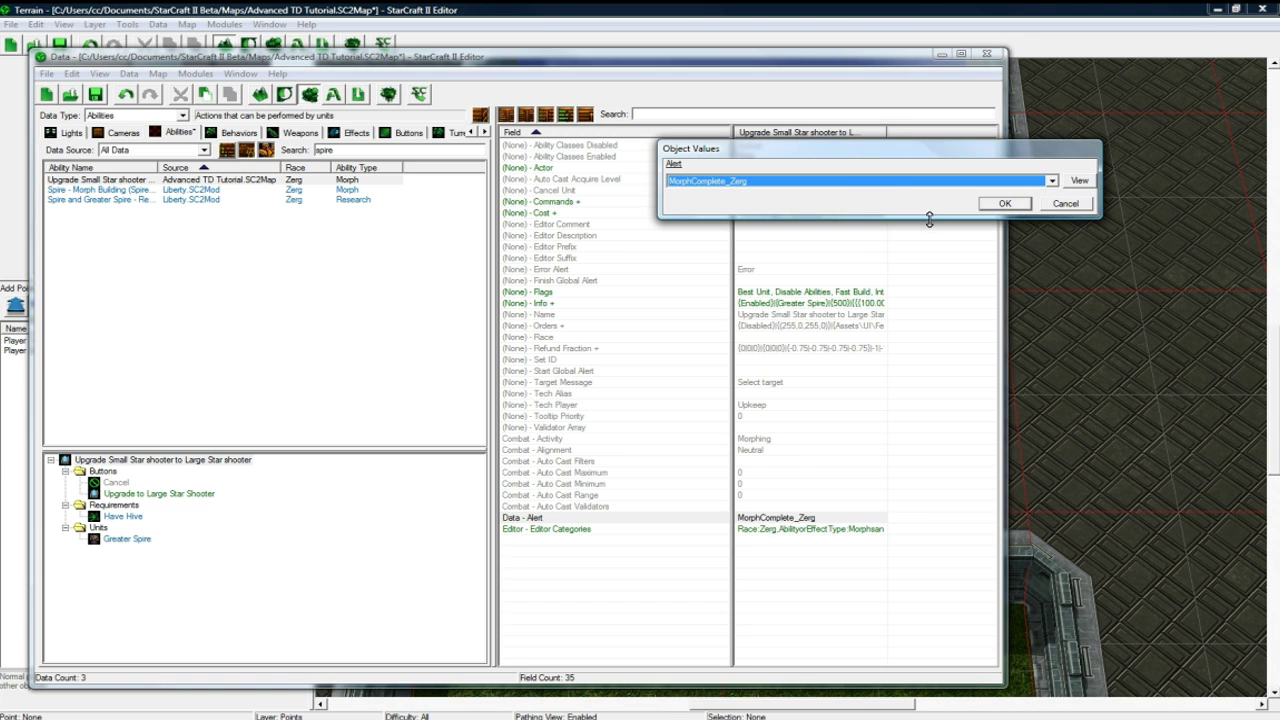
left_click(846, 183)
scroll(832, 350, "up", 15)
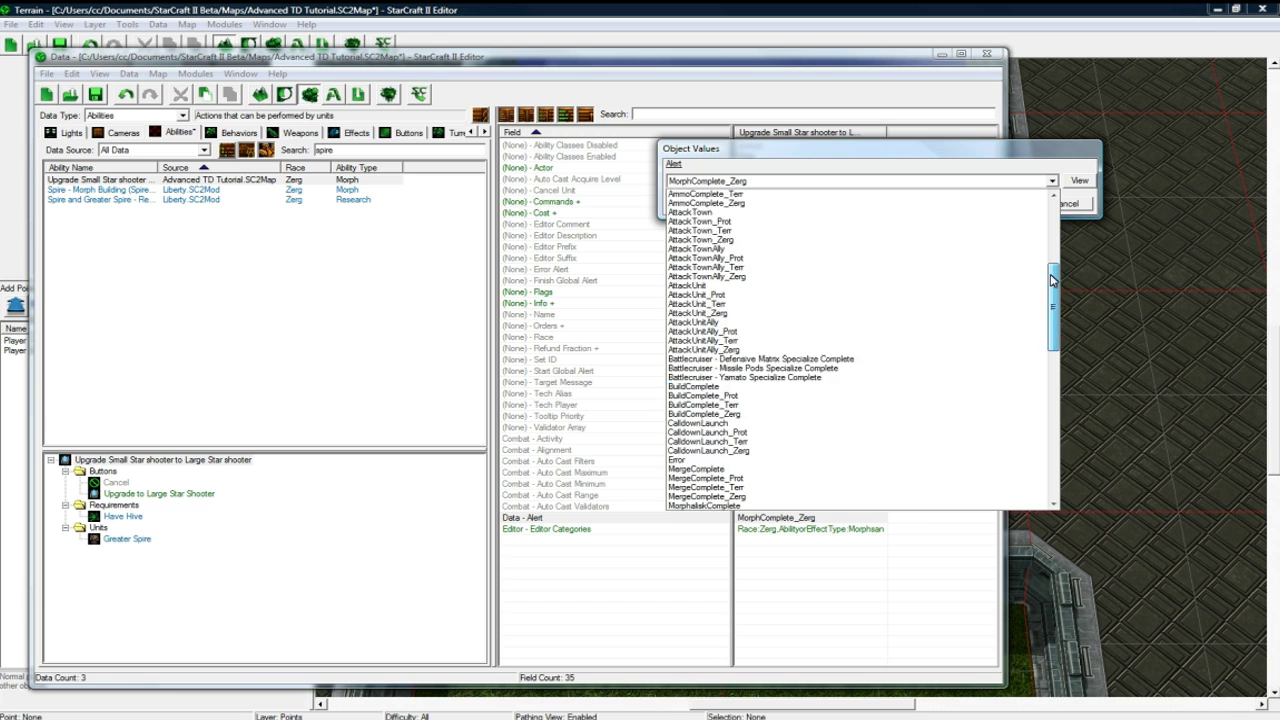
left_click(846, 192)
left_click(1004, 204)
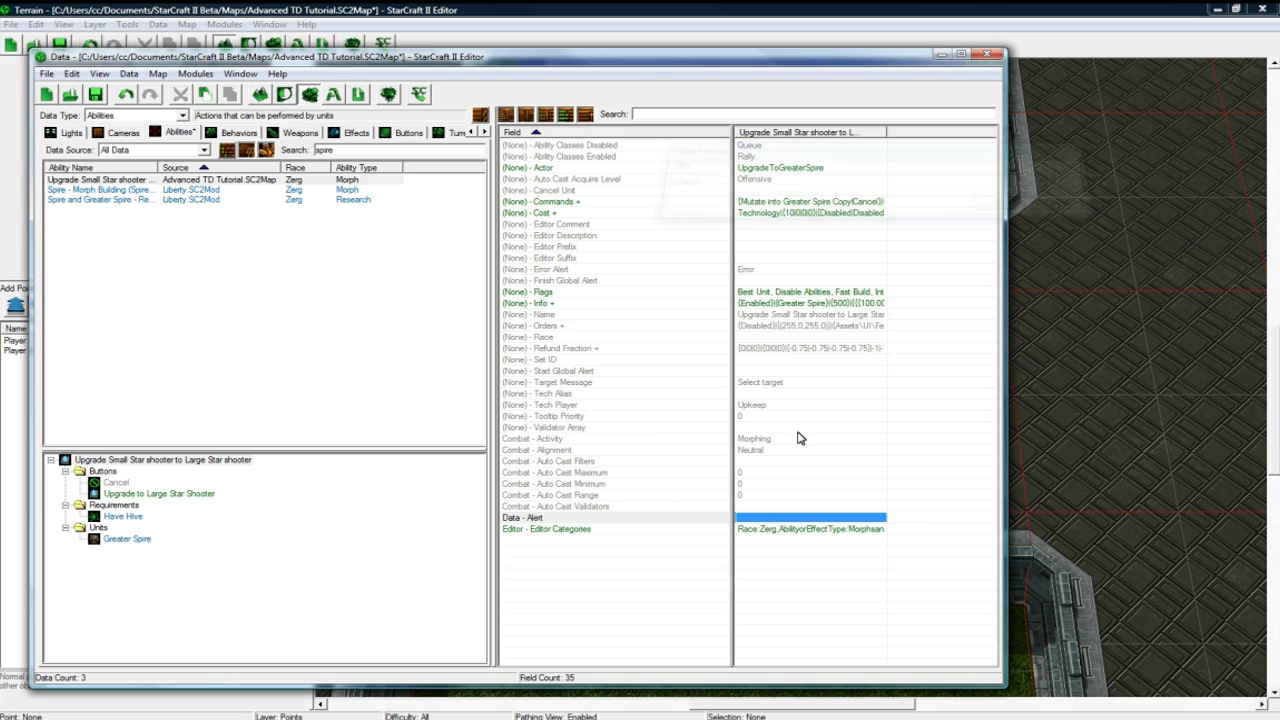
Step: Recheck the Execute command's button settings and leave them unchanged
double_click(780, 207)
double_click(777, 205)
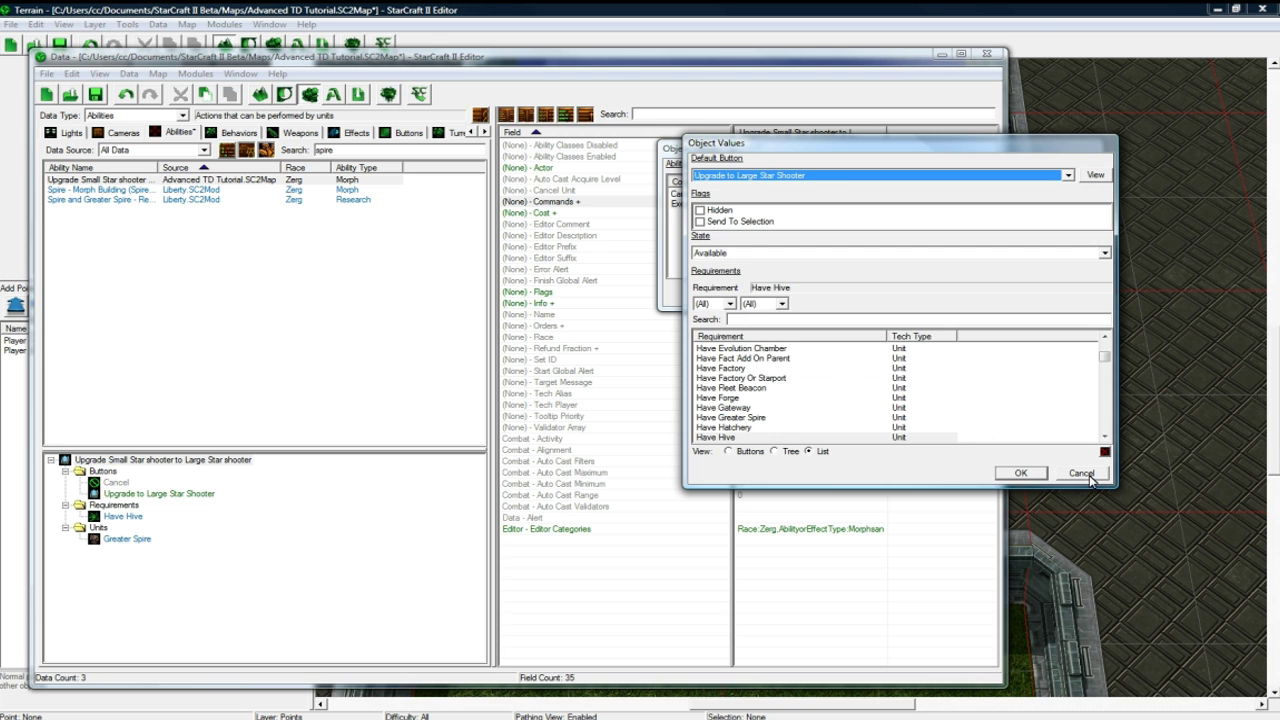
left_click(1089, 475)
left_click(1070, 300)
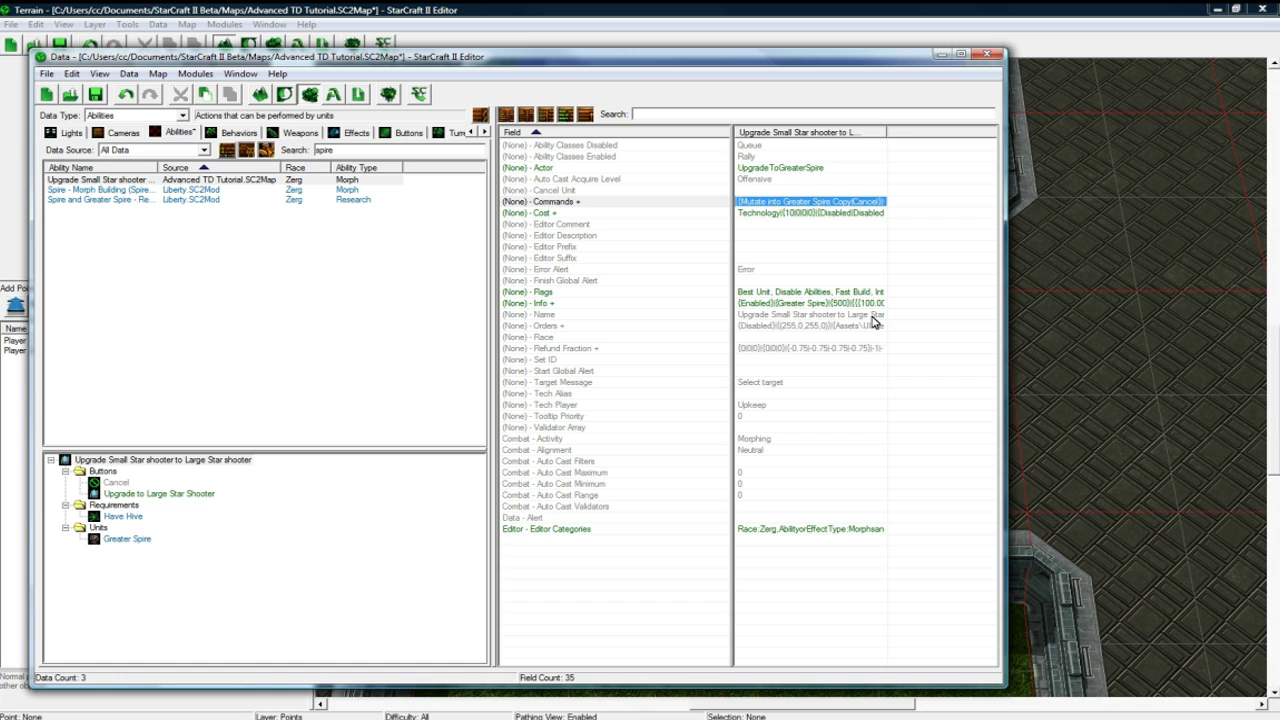
Step: Make the Greater Spire morph entry produce the Large Star Shooter
left_click(773, 304)
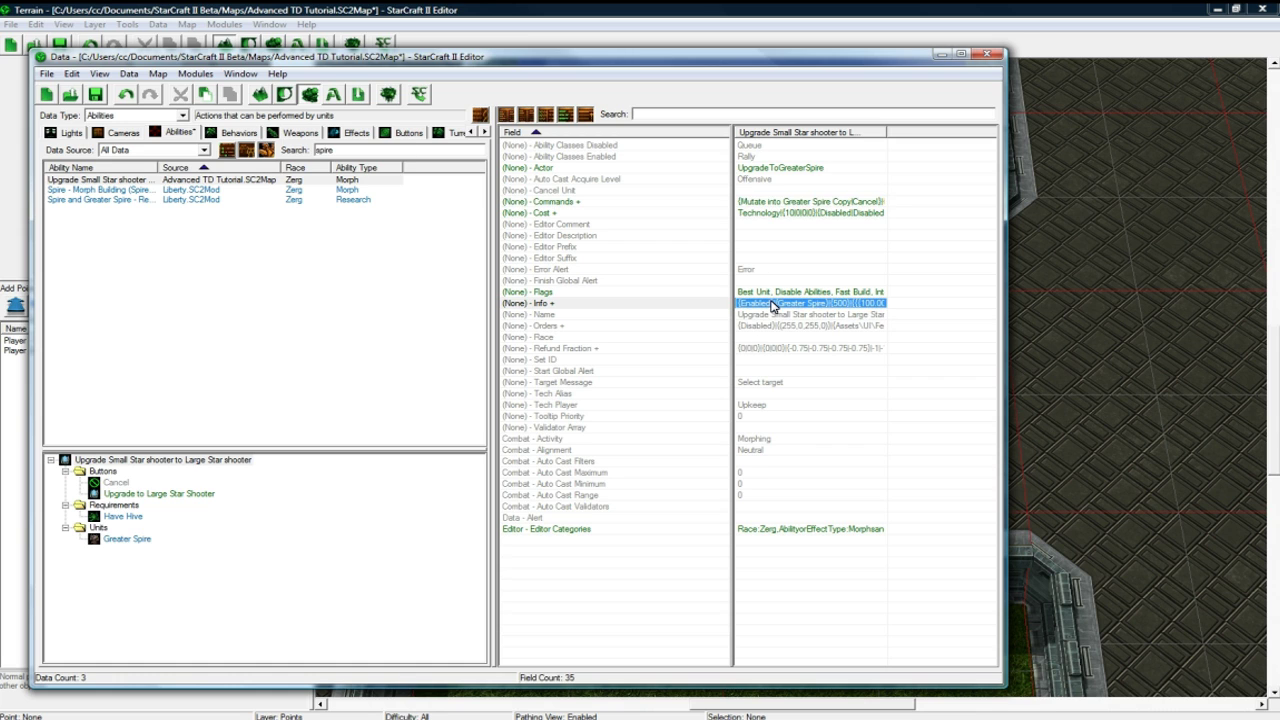
double_click(773, 304)
left_click(705, 196)
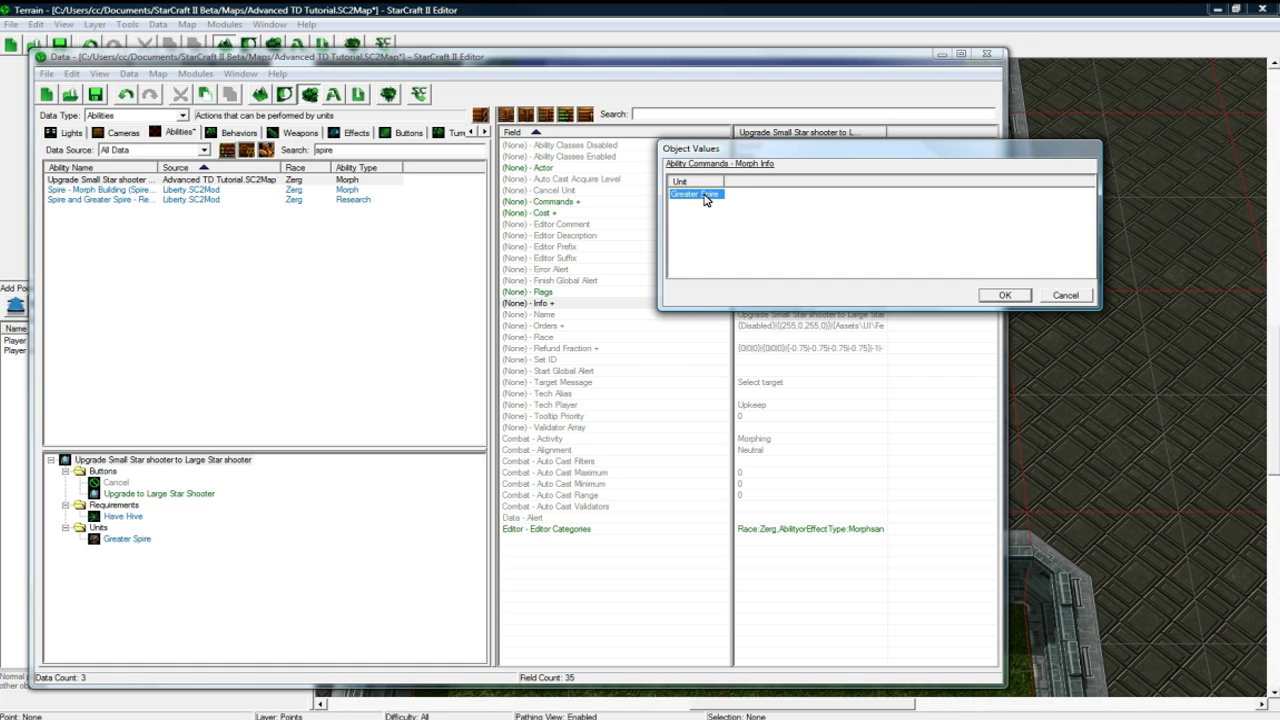
double_click(688, 195)
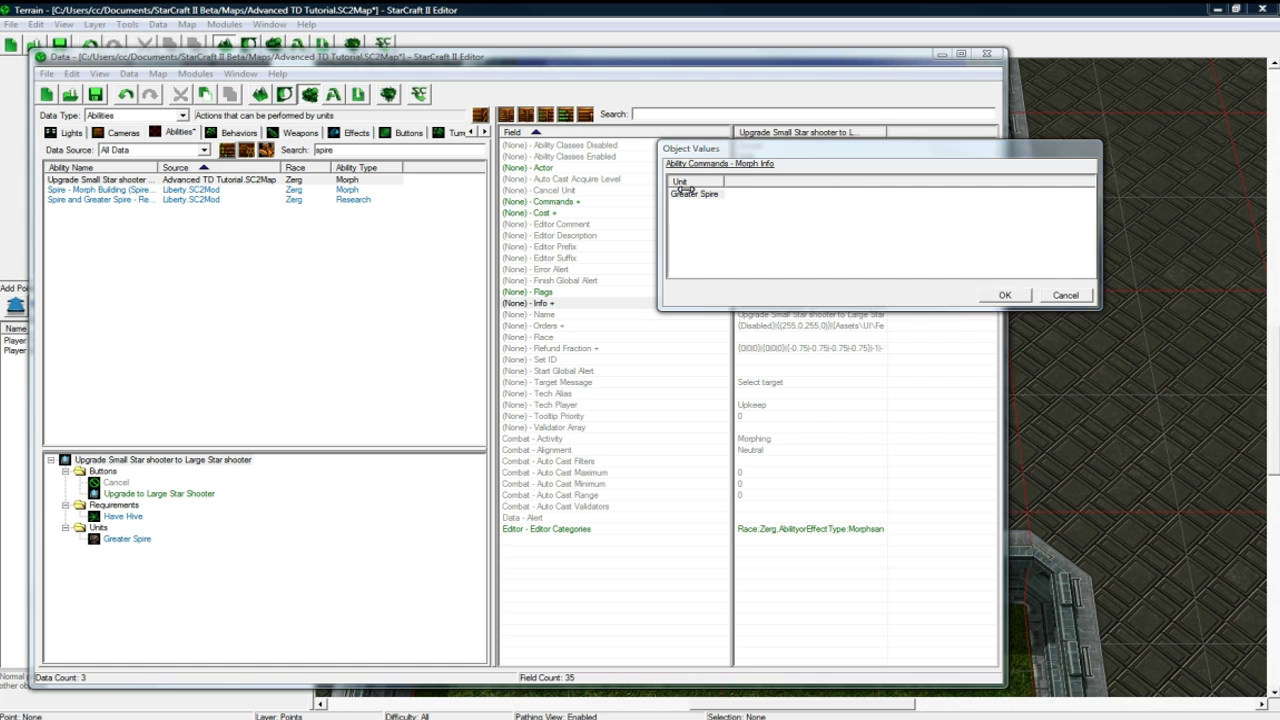
left_click(779, 177)
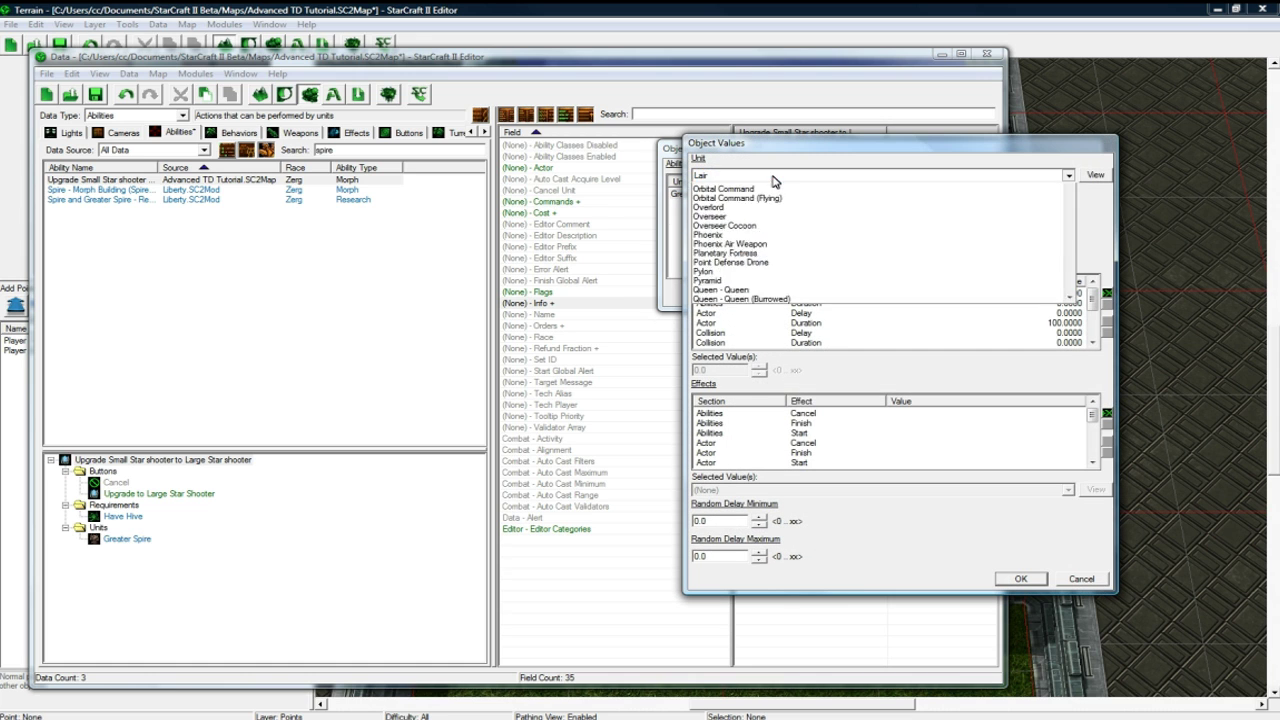
left_click(773, 197)
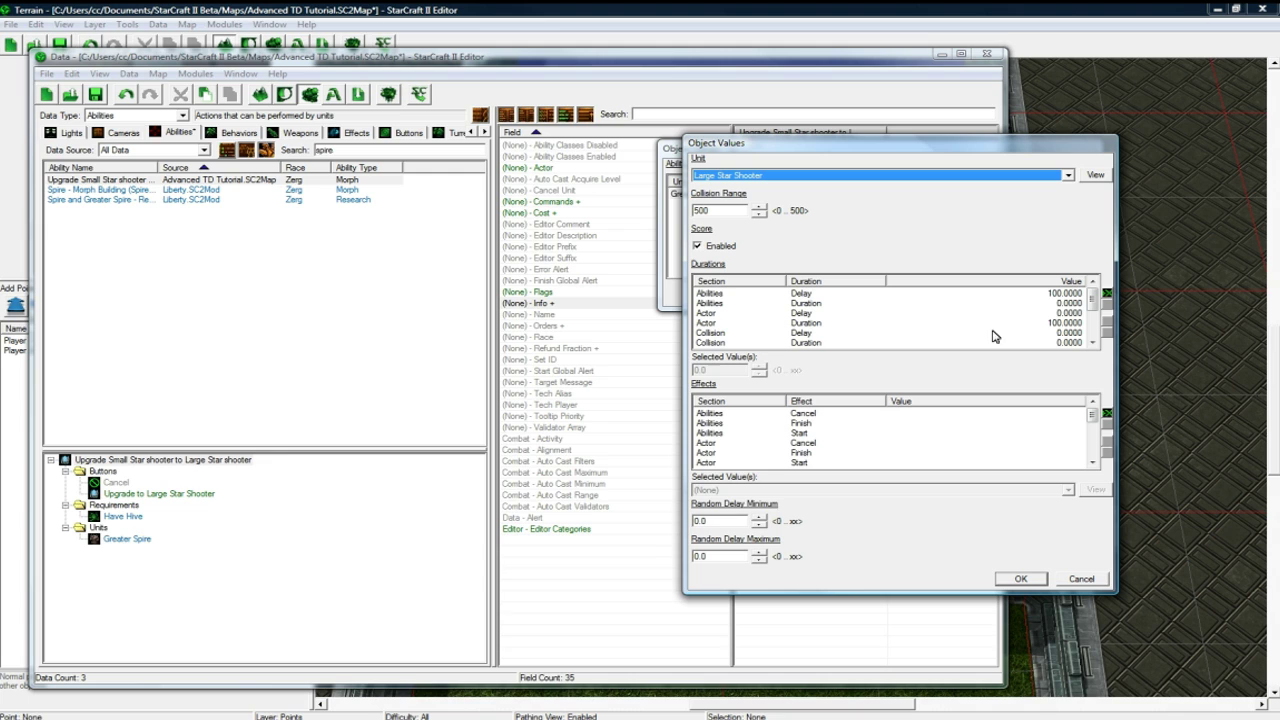
Step: Cut the actor duration from 100 to 5
left_click(1078, 294)
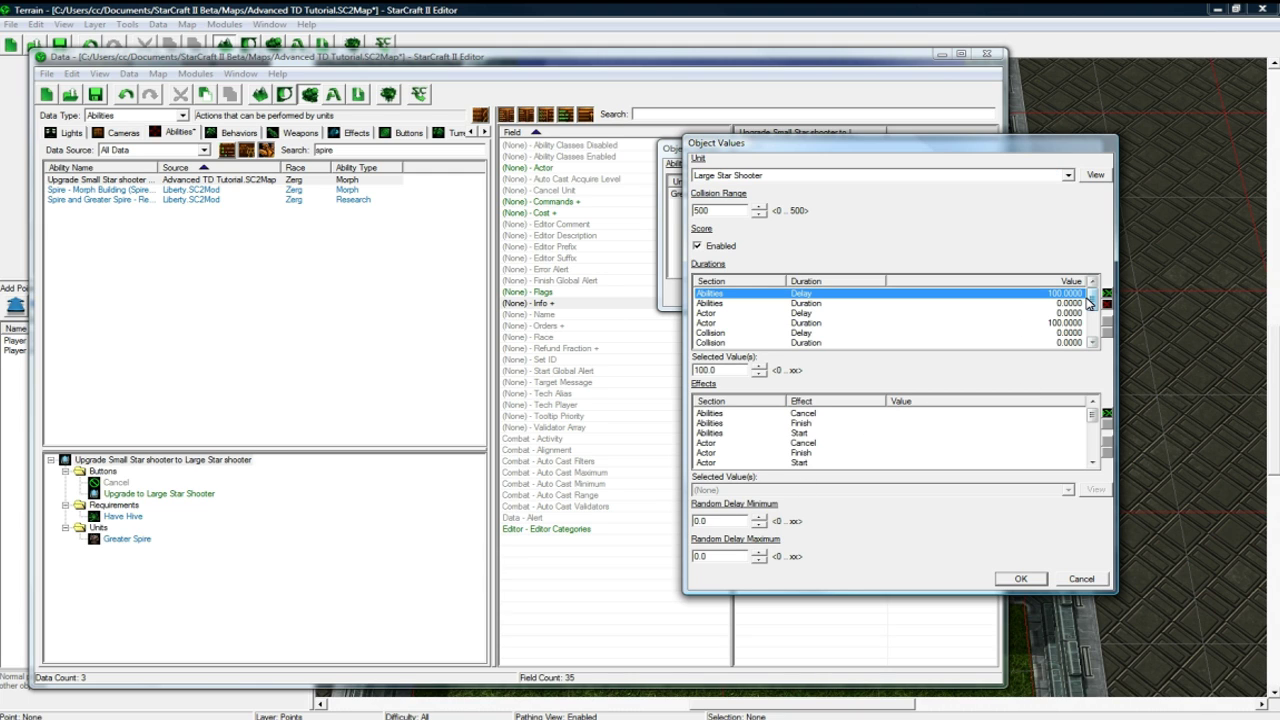
double_click(720, 370)
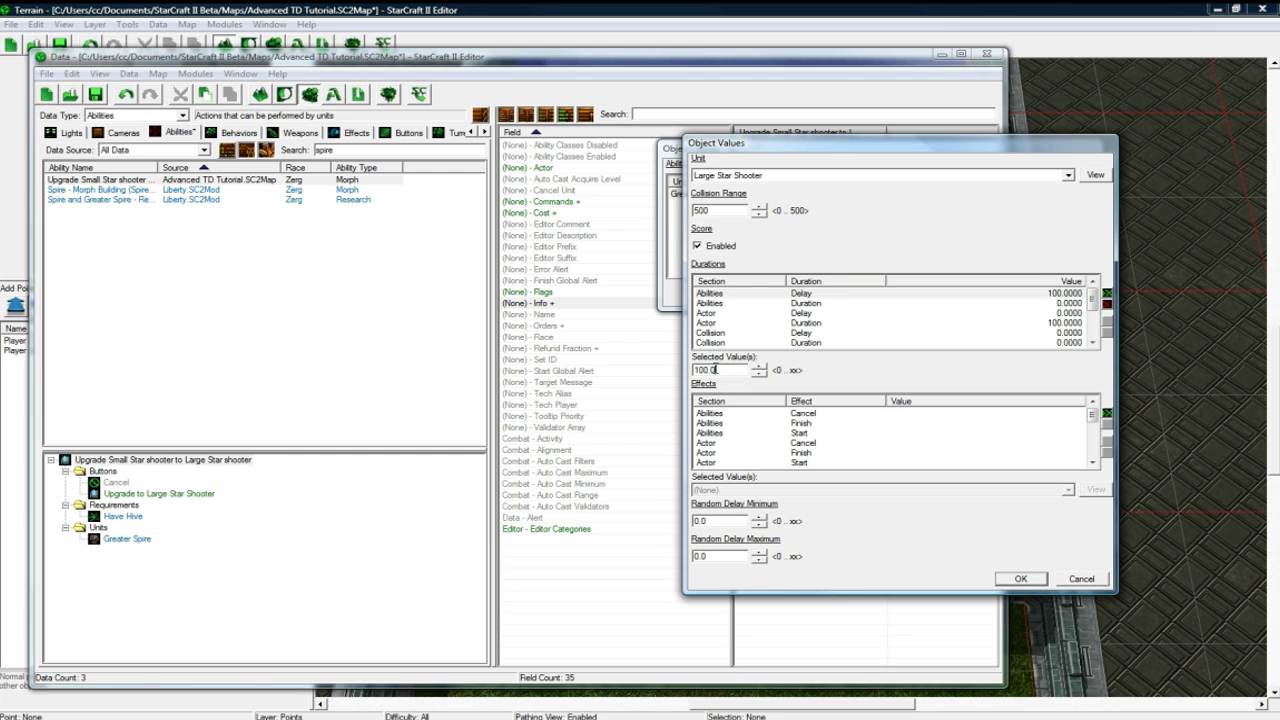
type("5")
key("Return")
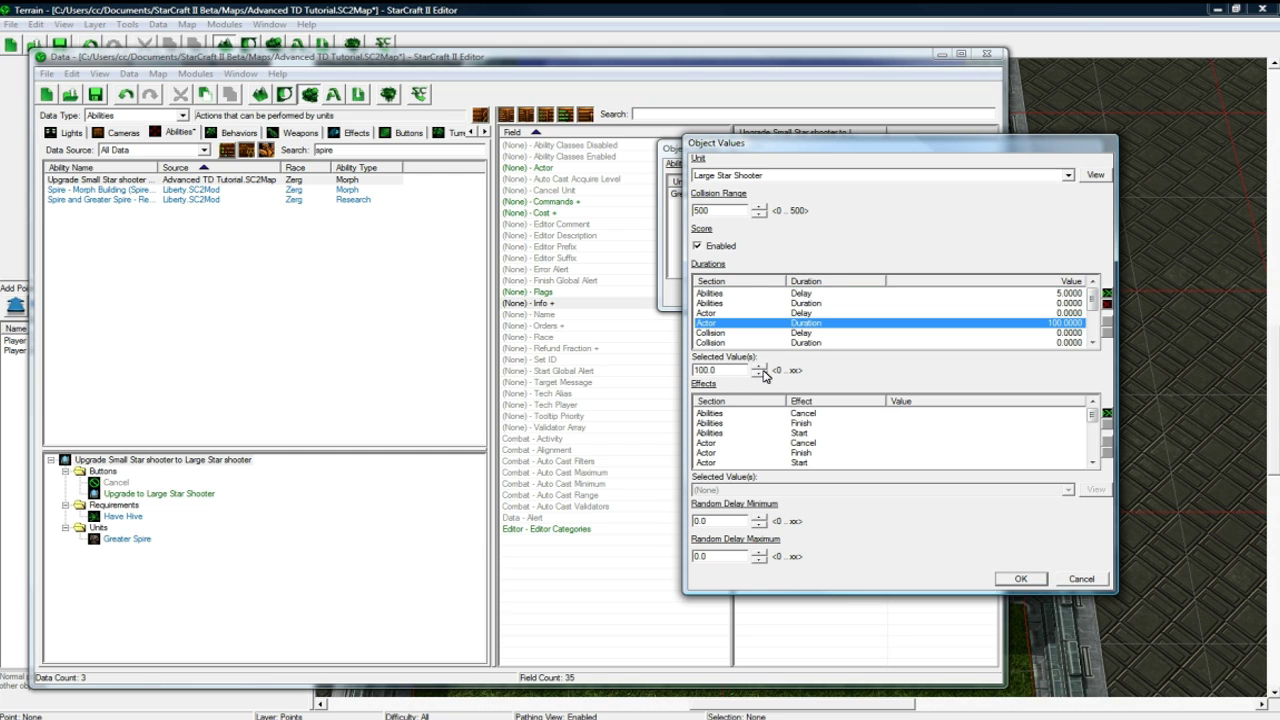
Step: Set the Stats delay to 5 and confirm the morph settings
left_click_drag(1088, 304, 1092, 335)
left_click(1000, 333)
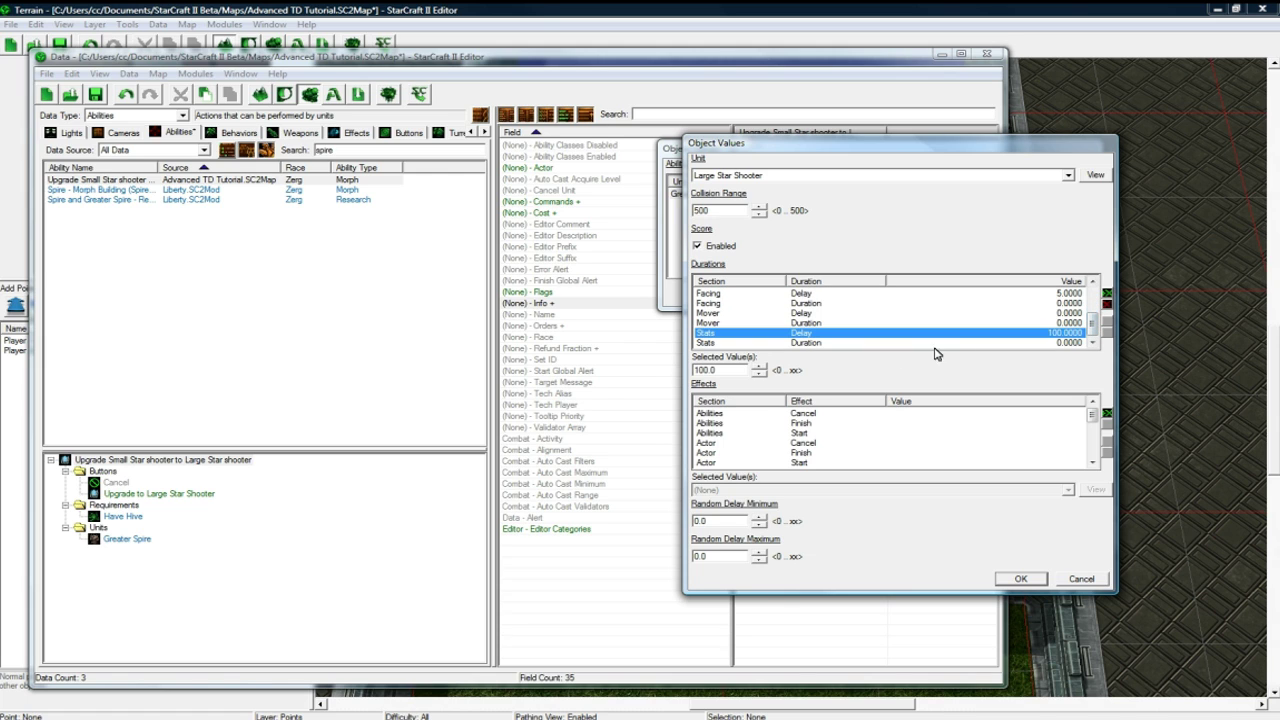
double_click(718, 368)
type("5")
key("Return")
left_click(730, 368)
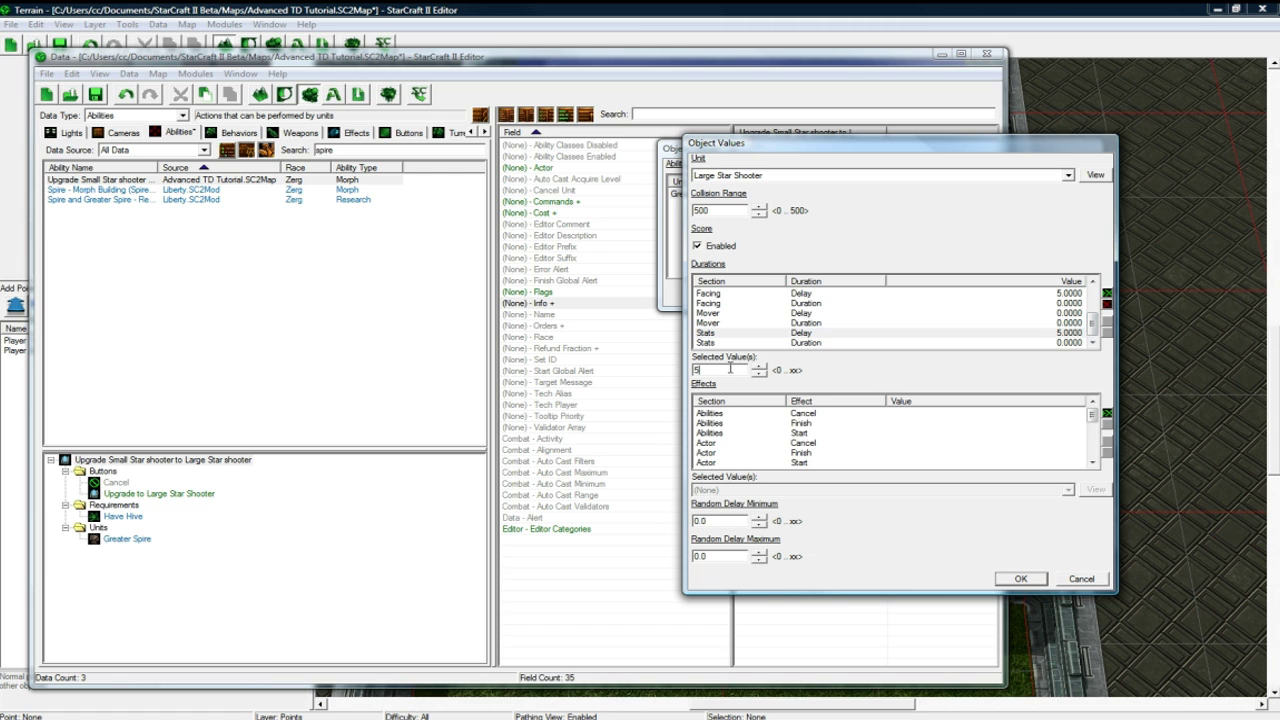
left_click_drag(1093, 418, 1094, 450)
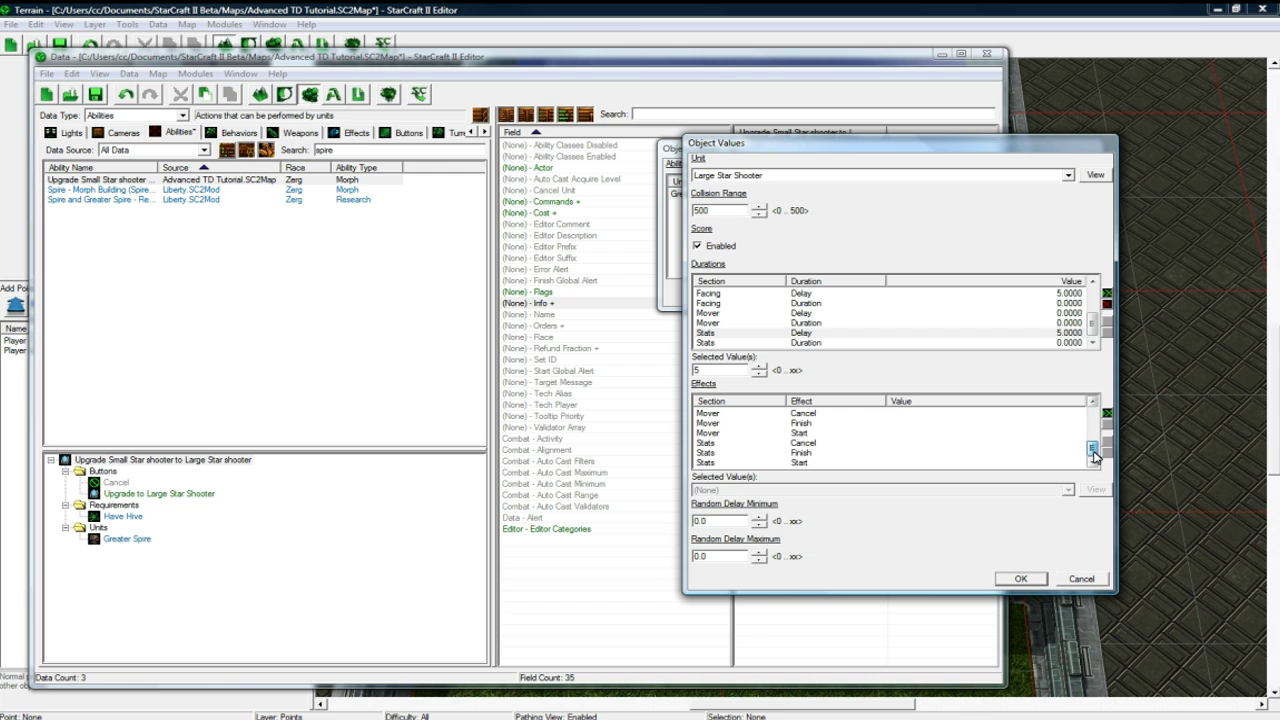
left_click(1020, 578)
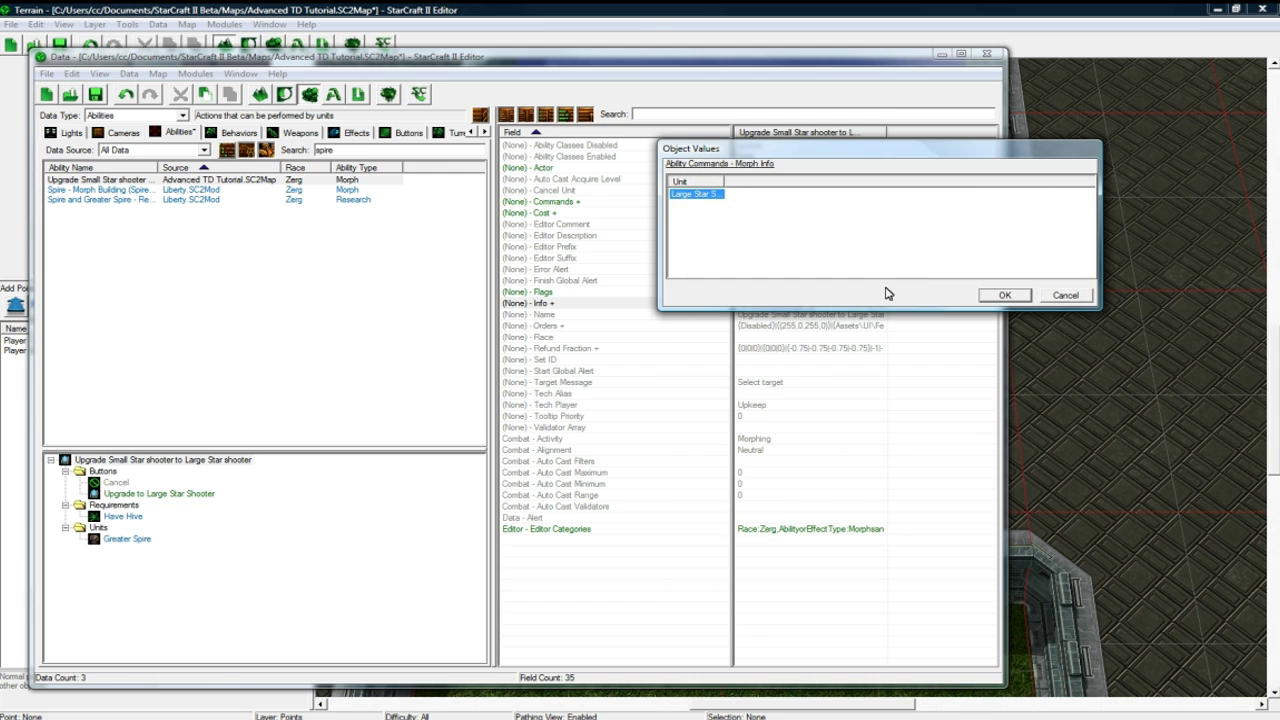
left_click(1003, 296)
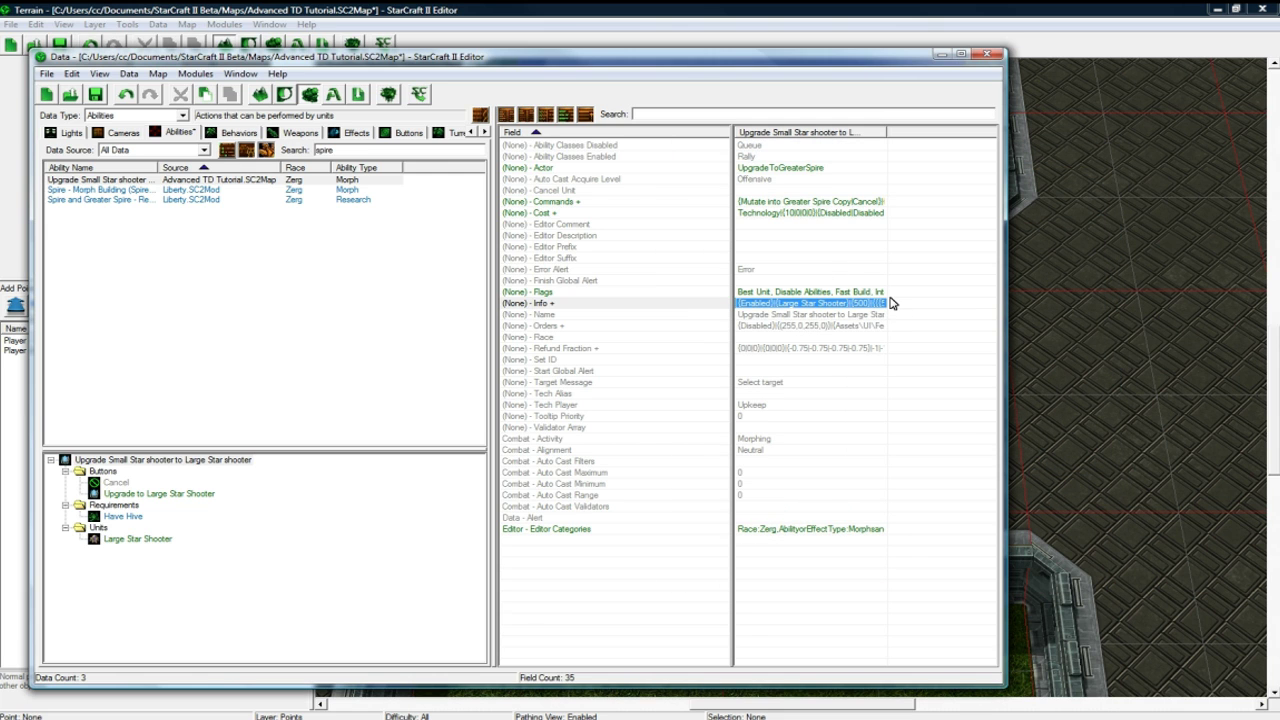
Step: Delete the Have Hive requirement from the Execute command's button and save the map
double_click(786, 203)
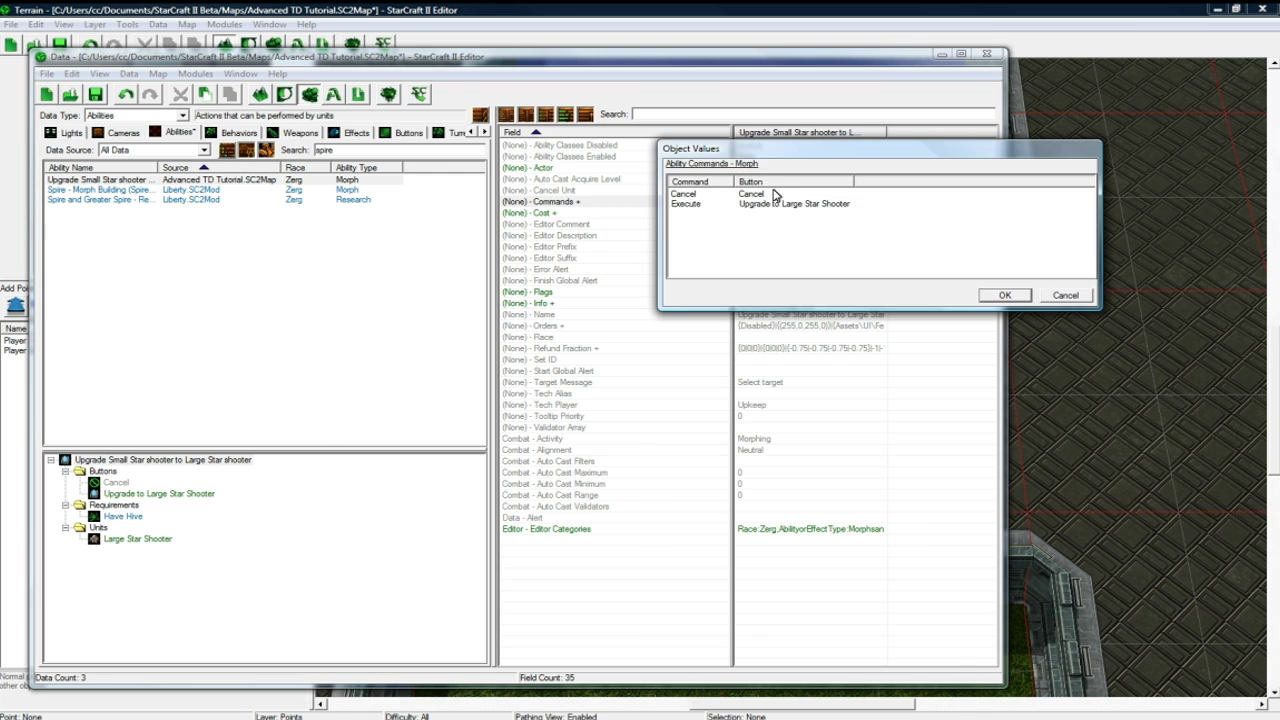
double_click(765, 204)
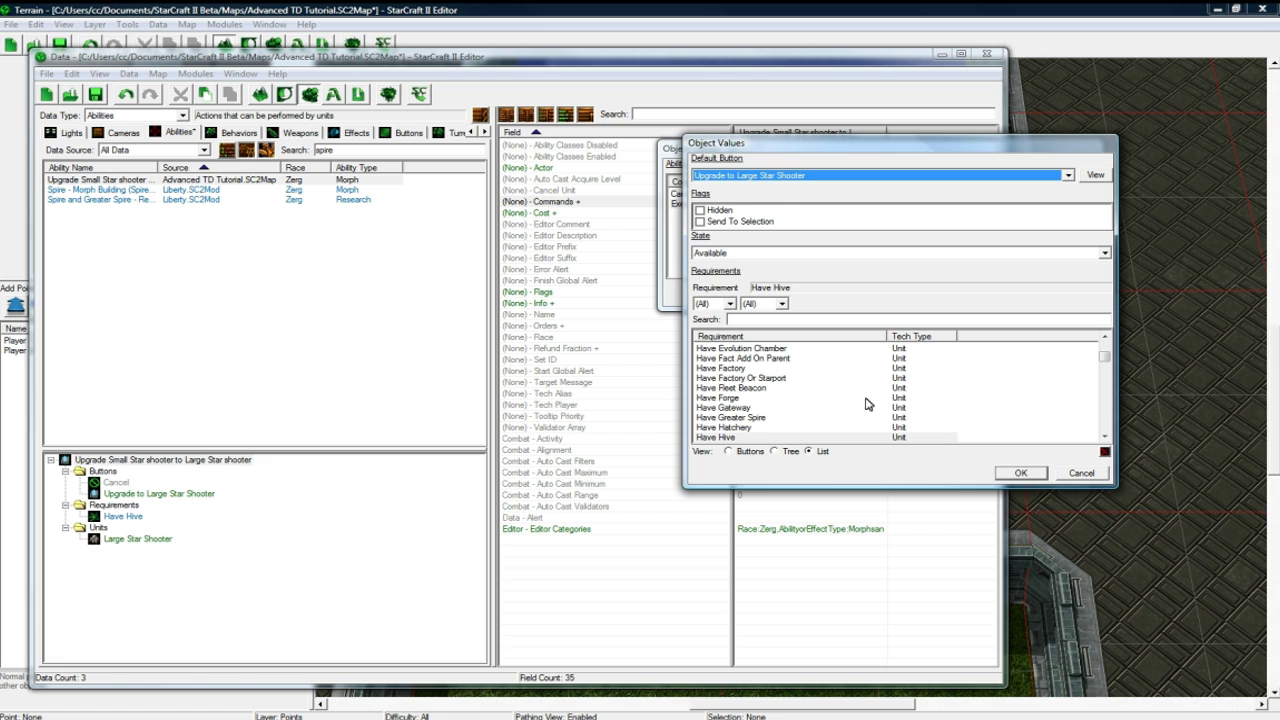
left_click(1105, 453)
left_click(1022, 473)
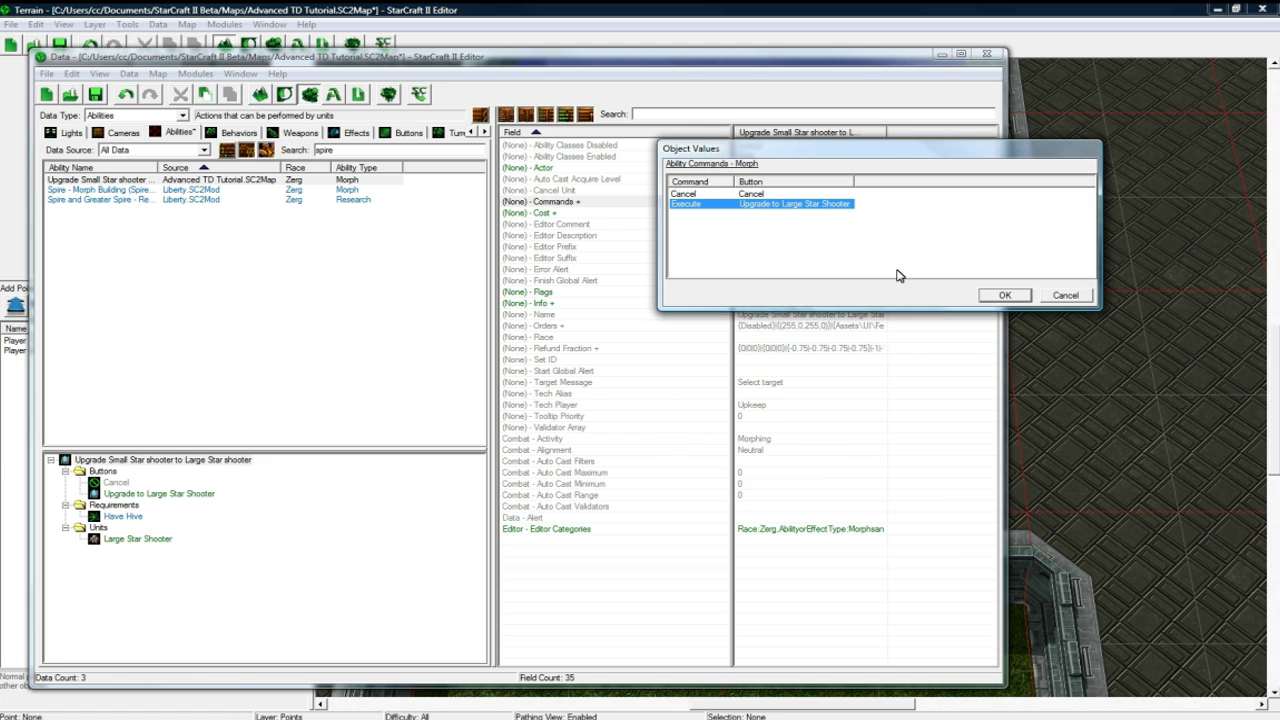
left_click(997, 295)
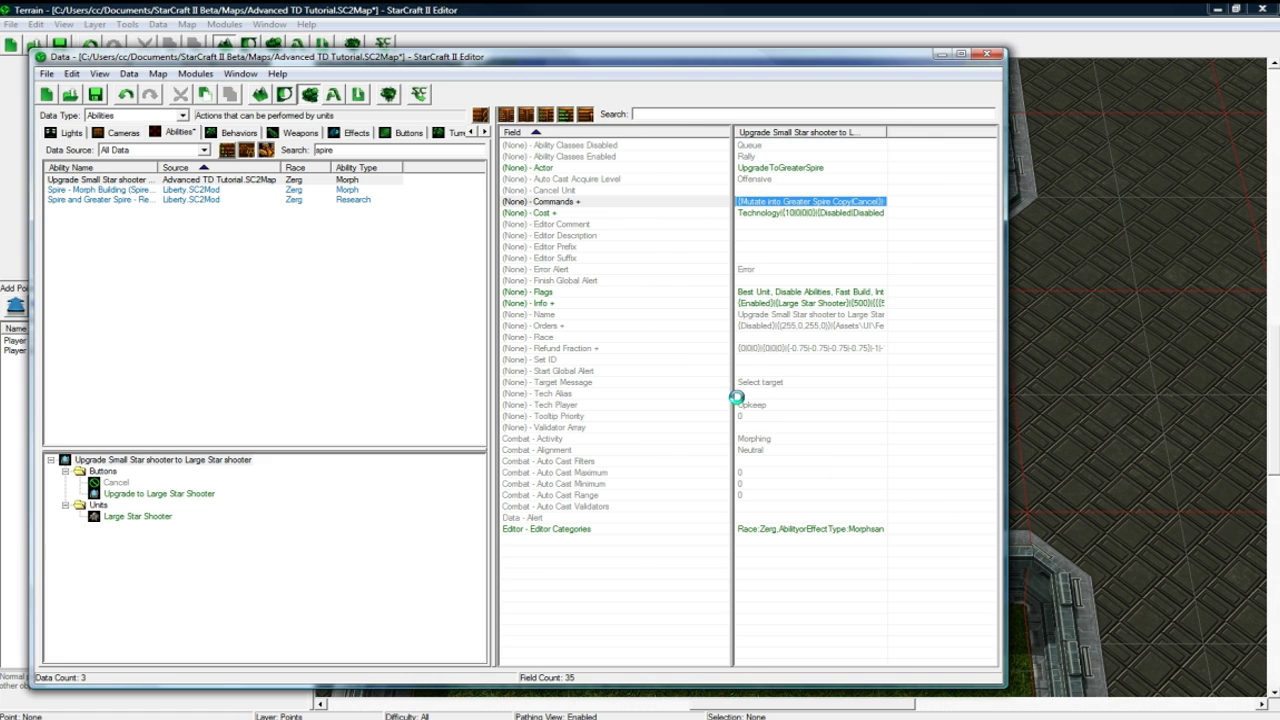
key("ctrl+s")
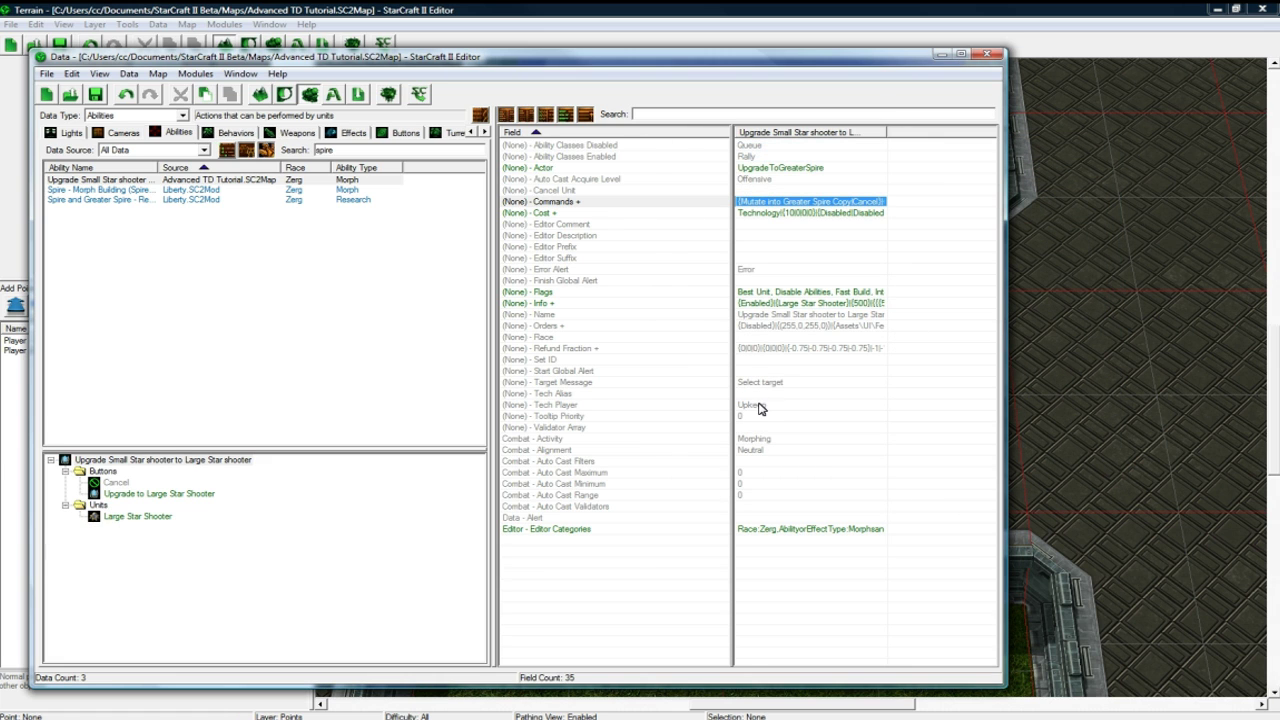
Step: Switch the data view to Units, clear the 'spire' search, and select Small Star Shooter
left_click(133, 116)
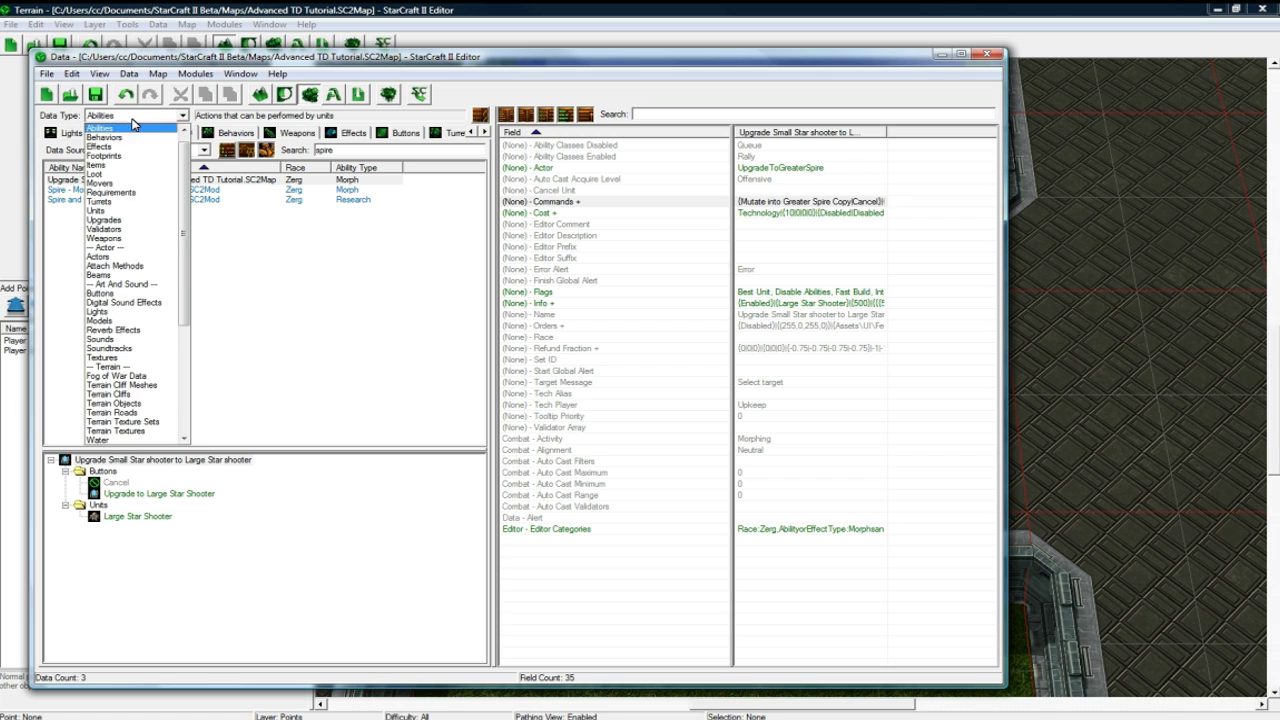
left_click(118, 214)
double_click(345, 149)
key("BackSpace")
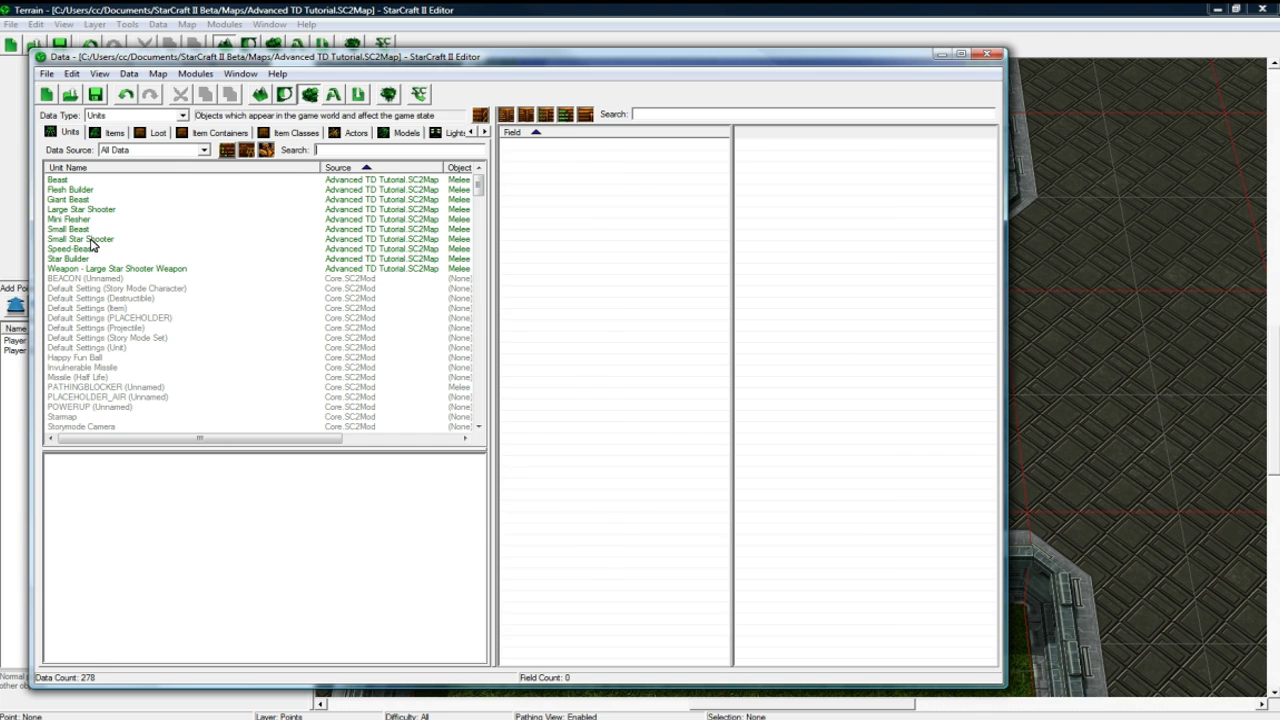
left_click(91, 240)
Step: Add the Upgrade Small Star shooter to Large Star shooter ability to the unit's abilities
double_click(797, 151)
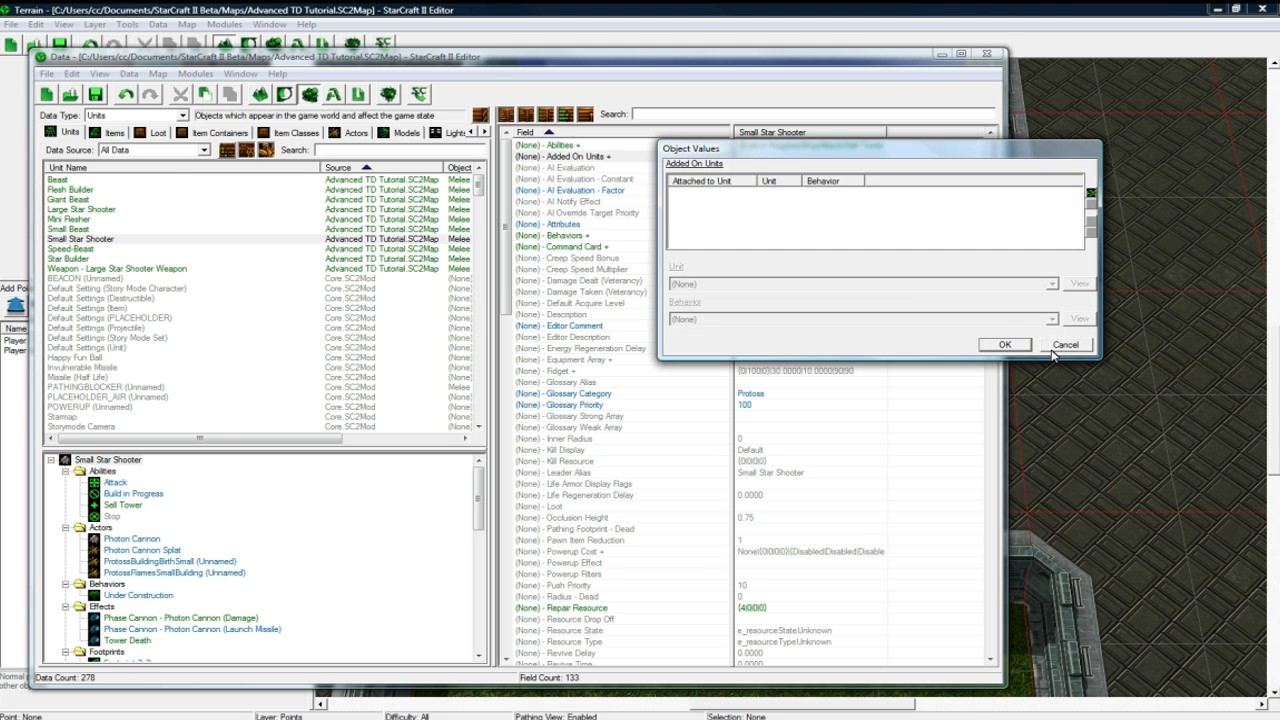
key("Escape")
left_click(763, 146)
double_click(763, 146)
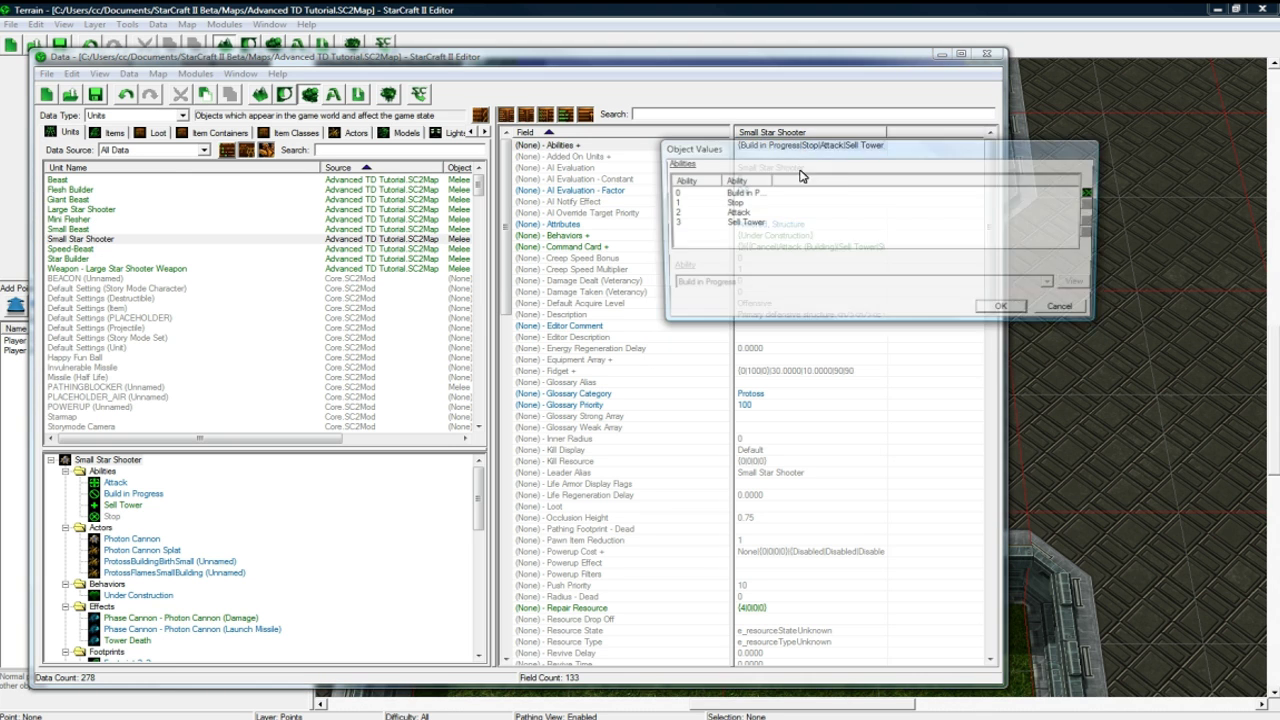
left_click(1091, 193)
left_click(705, 283)
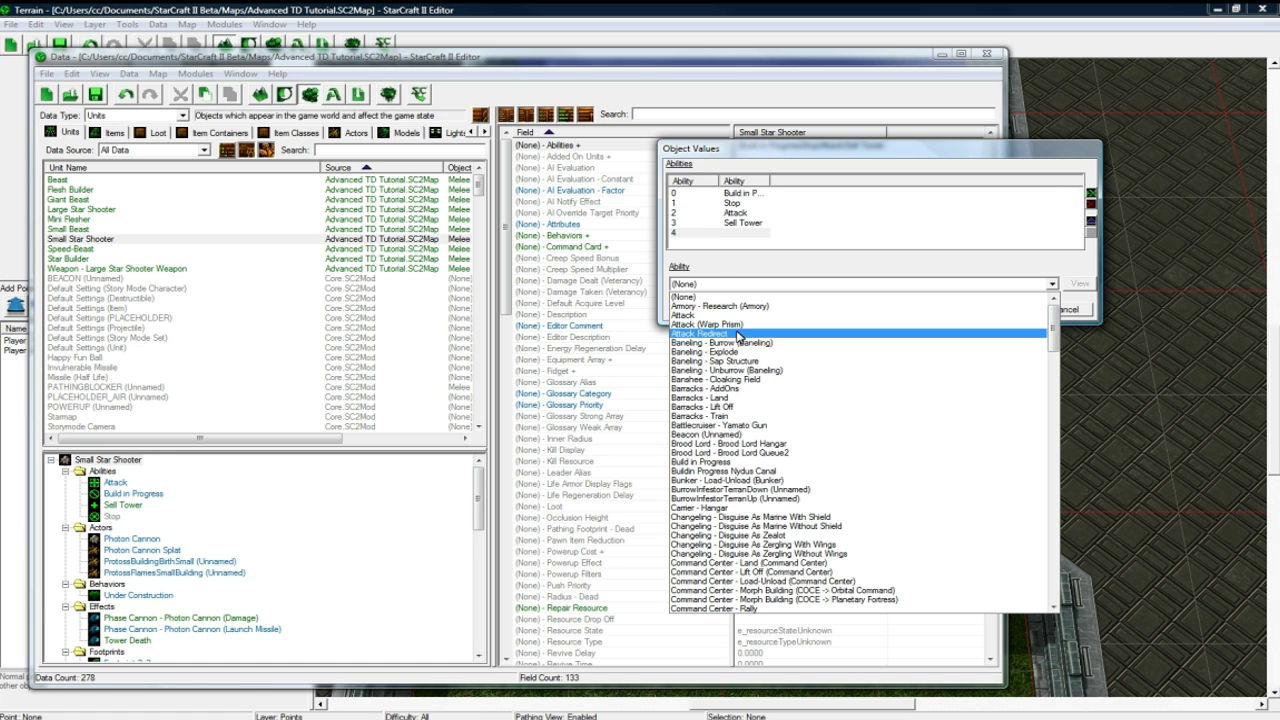
key("u")
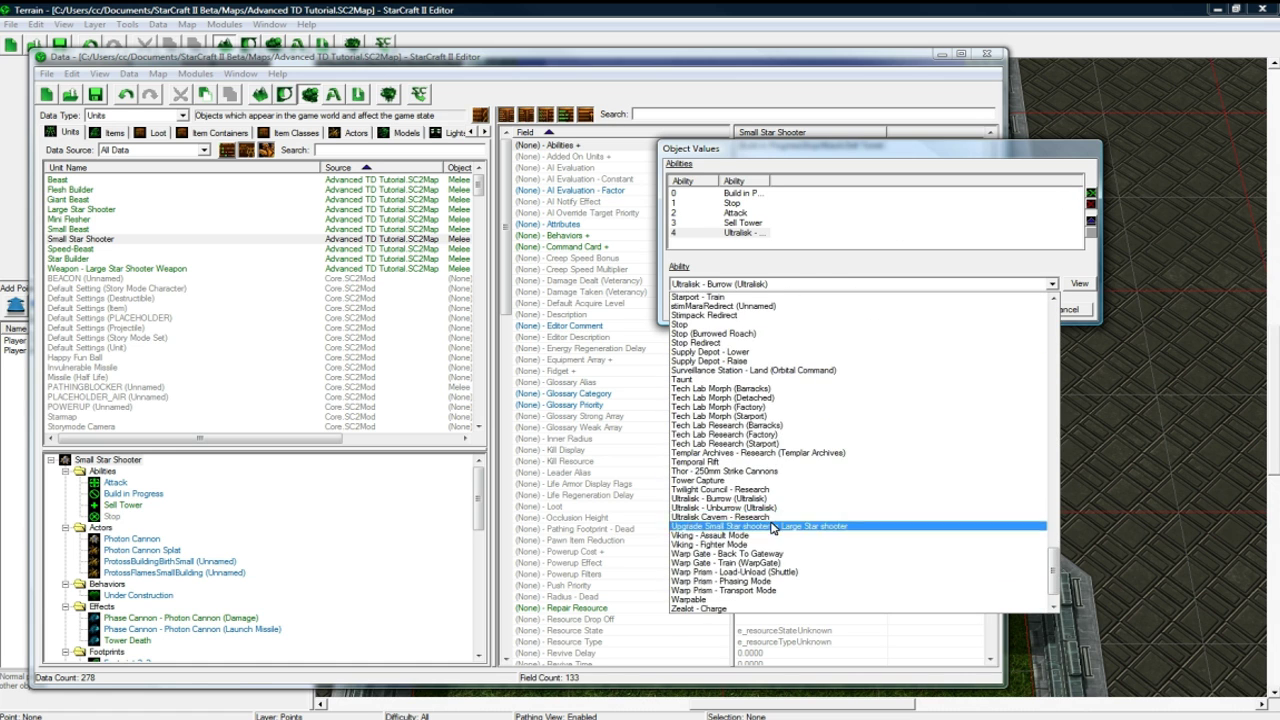
left_click(771, 527)
left_click(770, 247)
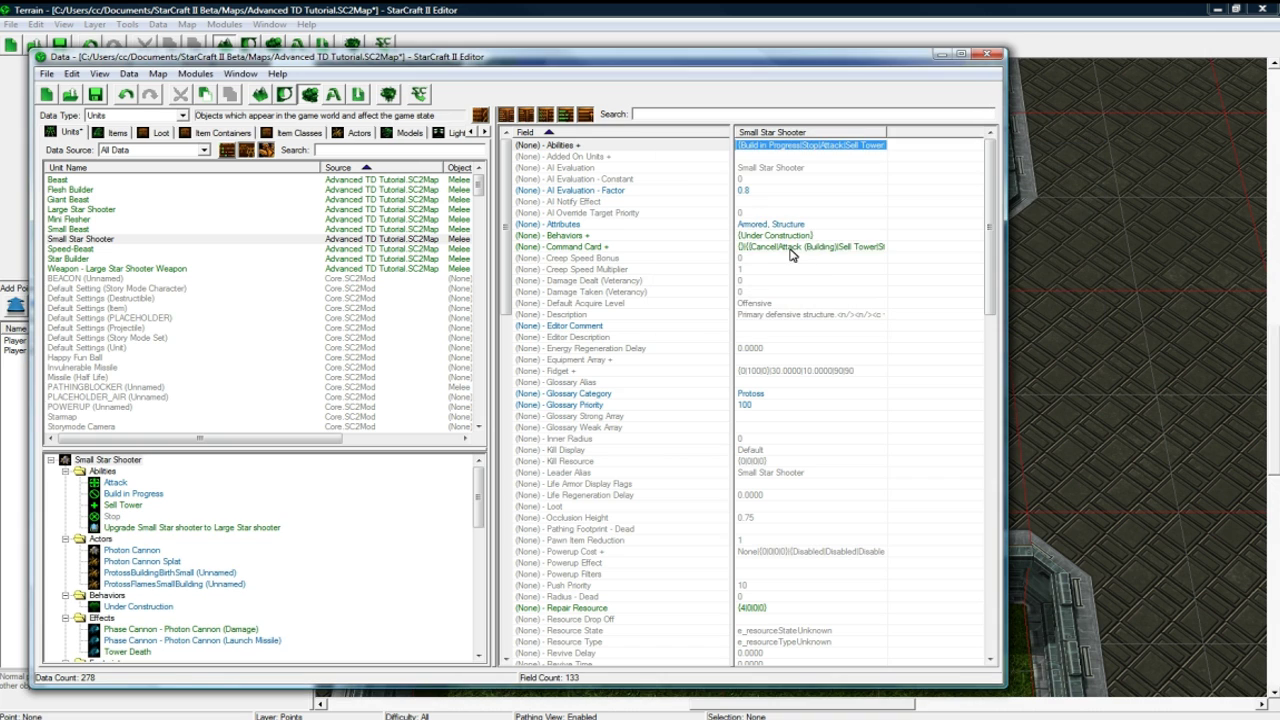
Step: Place the Upgrade to Large Star Shooter button in an empty second-row command card slot
double_click(785, 250)
left_click(681, 245)
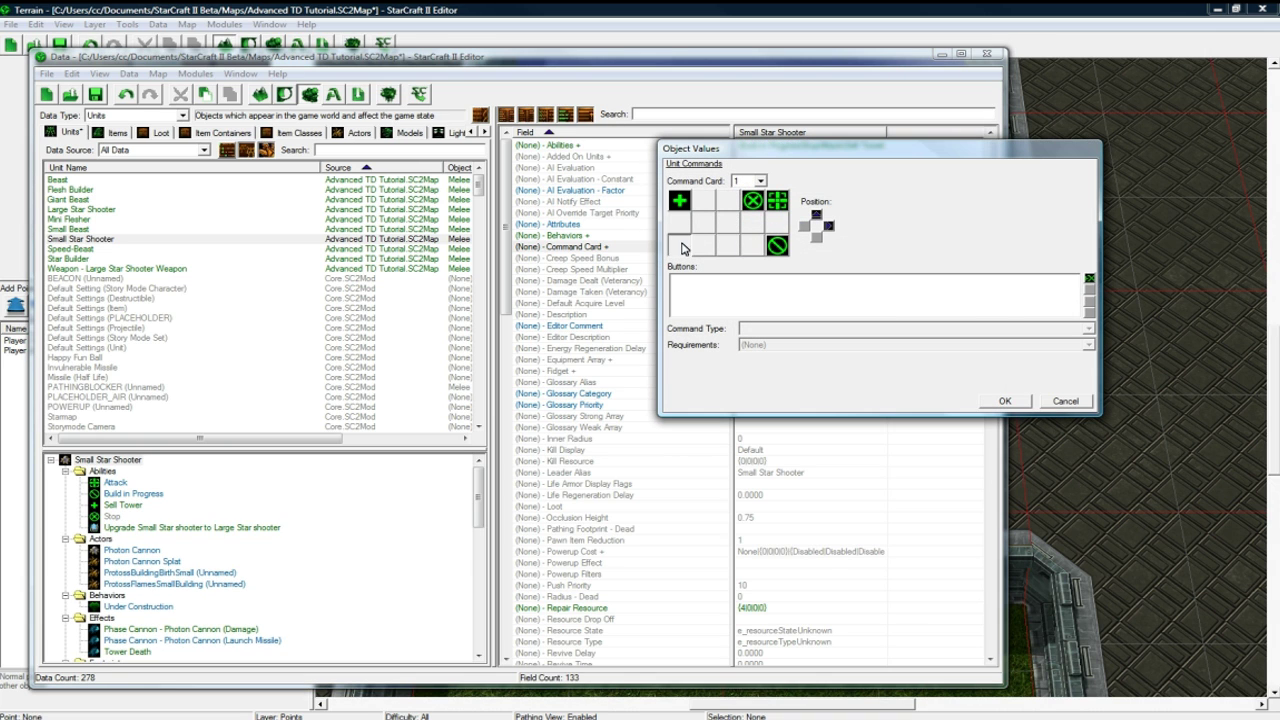
left_click(1089, 280)
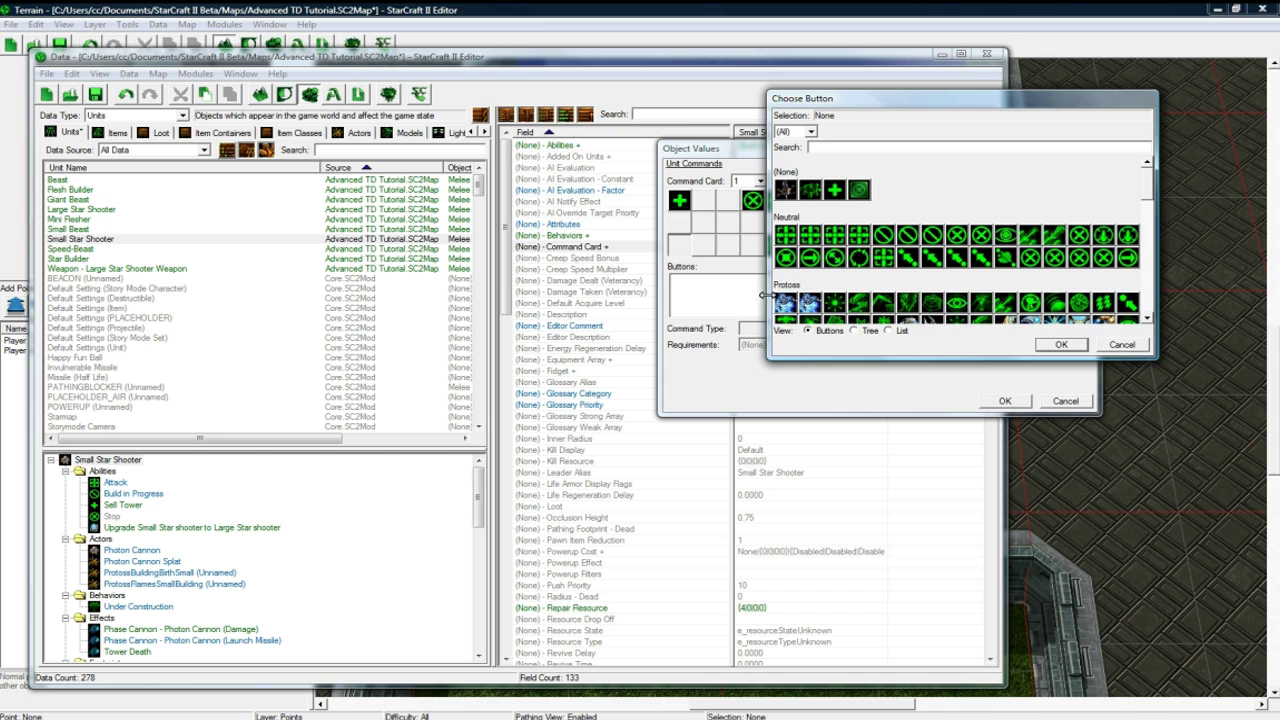
left_click(808, 190)
scroll(1148, 200, "down", 3)
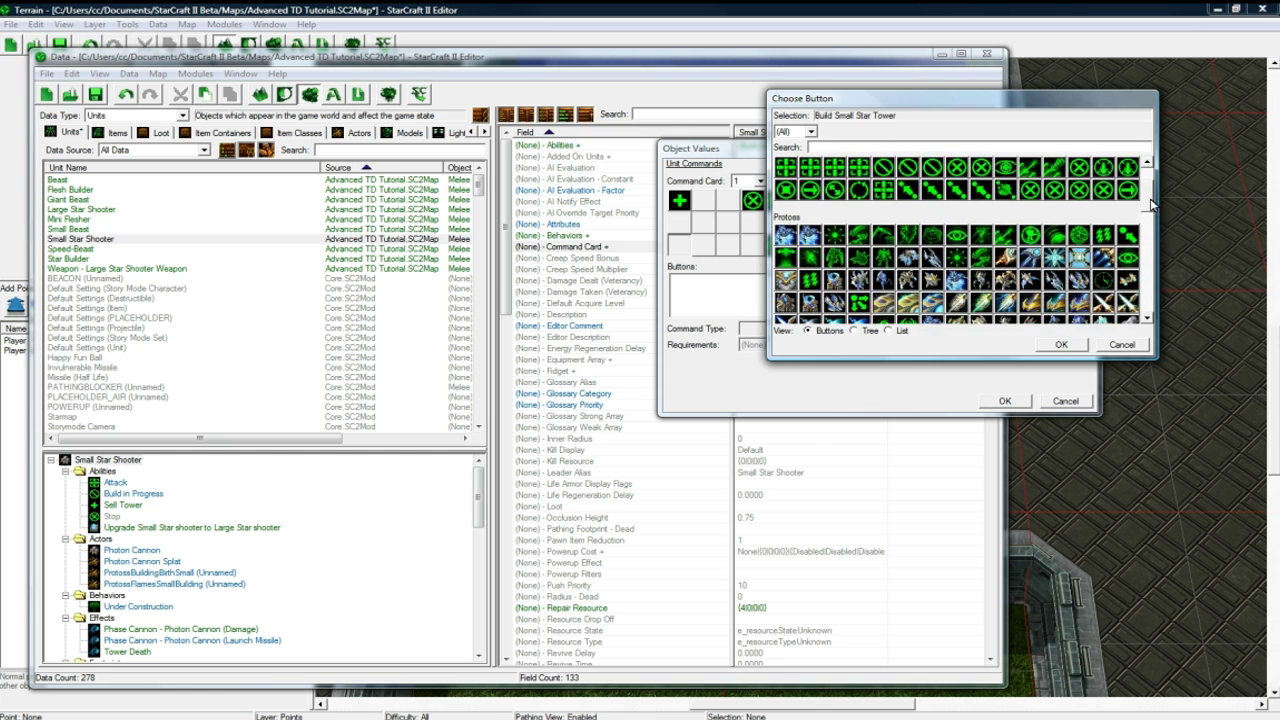
left_click_drag(1150, 204, 1140, 308)
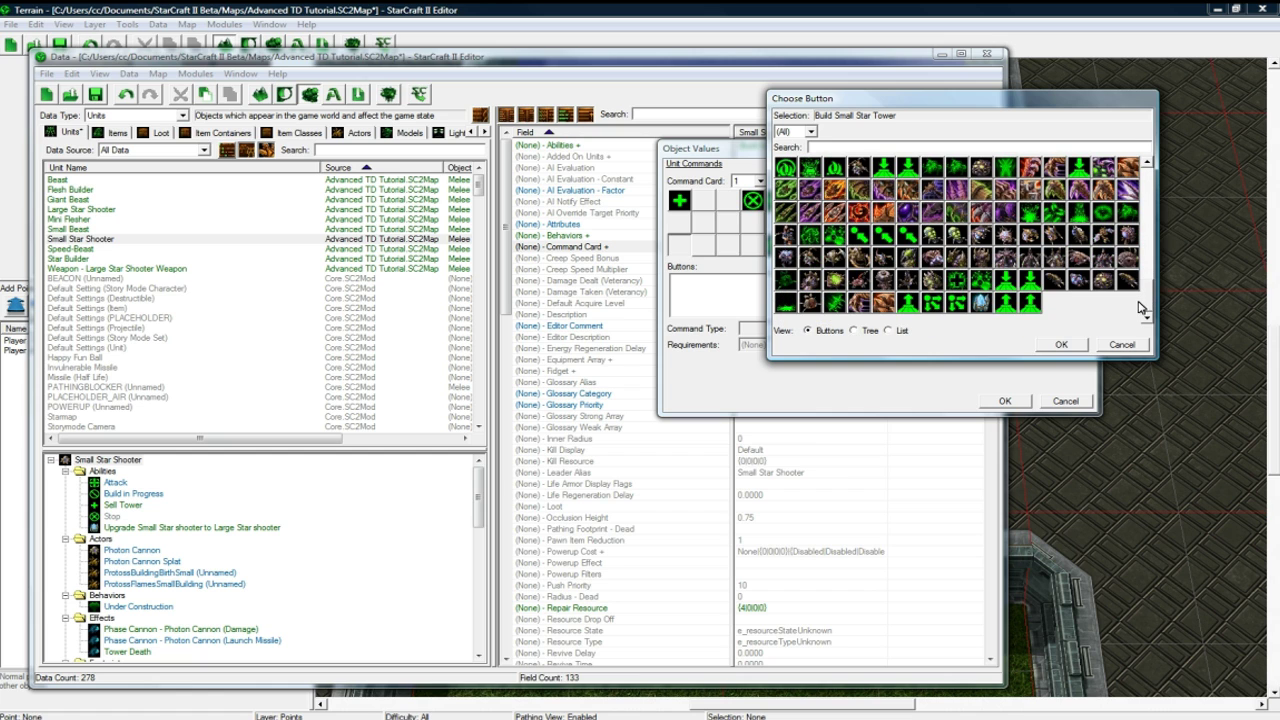
left_click(958, 284)
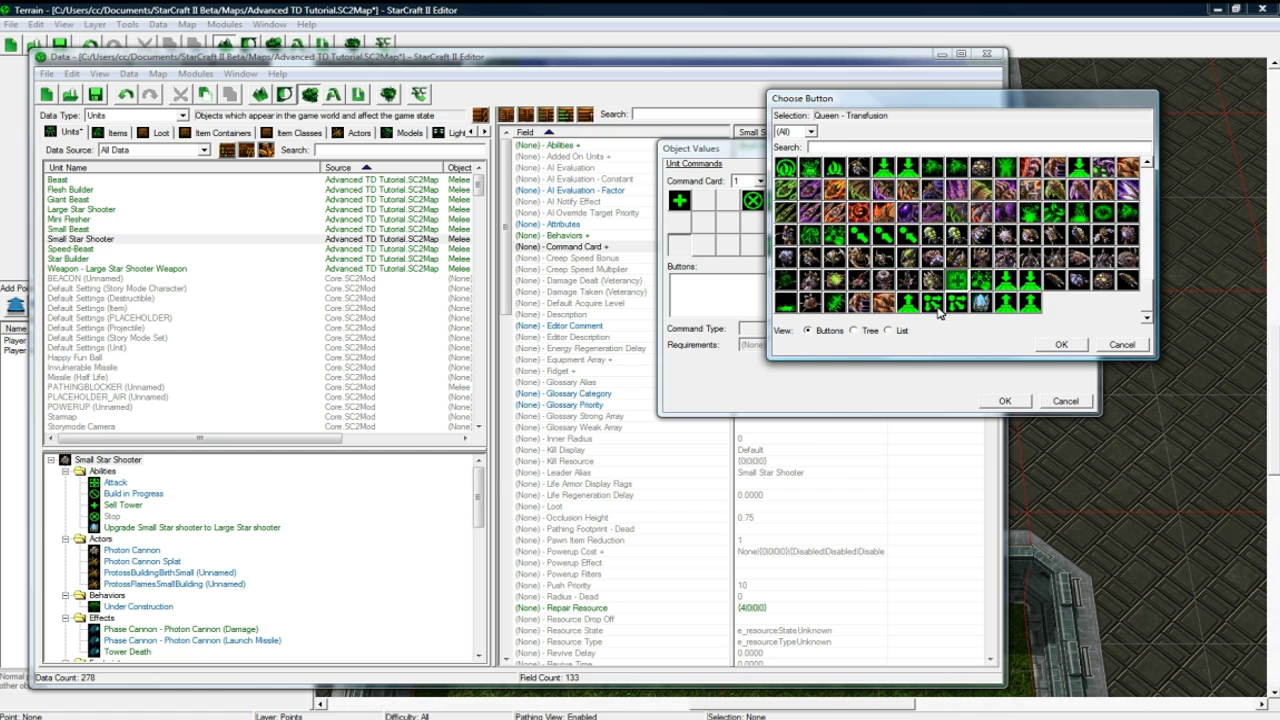
left_click(988, 304)
left_click(1060, 344)
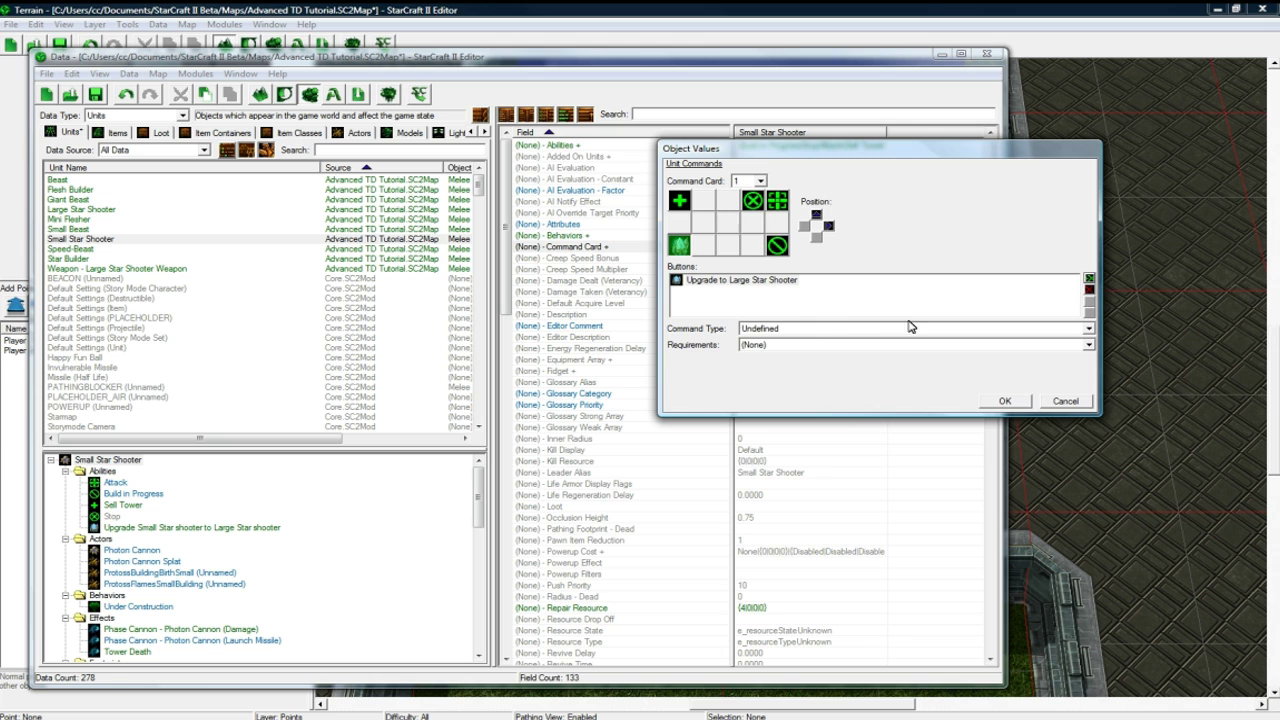
Step: Make the button an Ability Command running the Star Shooter upgrade, then save the map
left_click(797, 331)
left_click(790, 340)
left_click(789, 362)
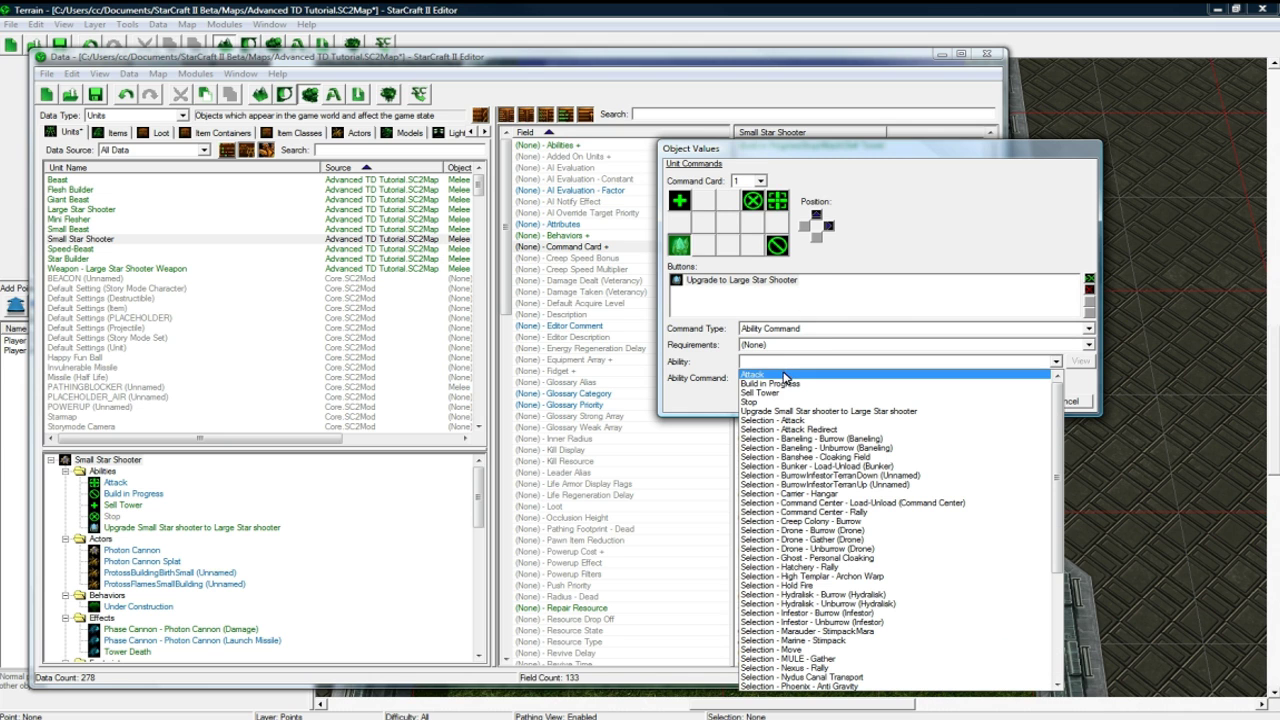
left_click(788, 411)
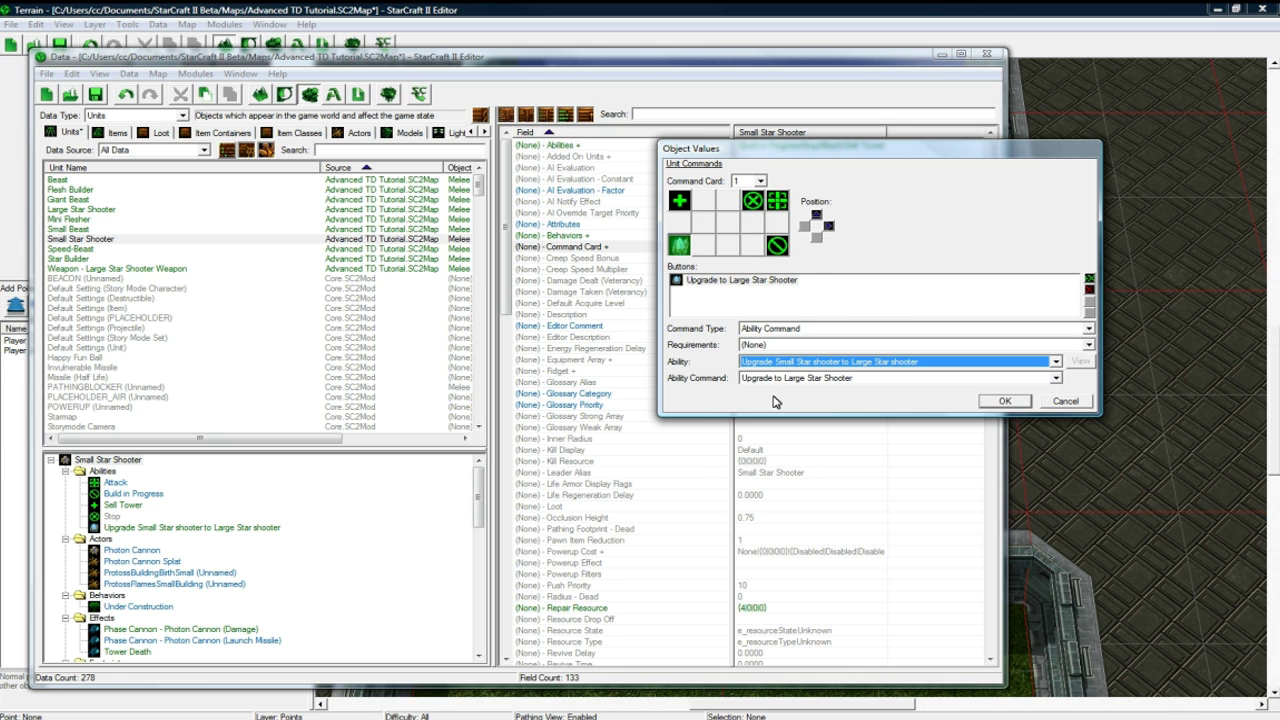
left_click(790, 378)
left_click(790, 393)
left_click(1004, 401)
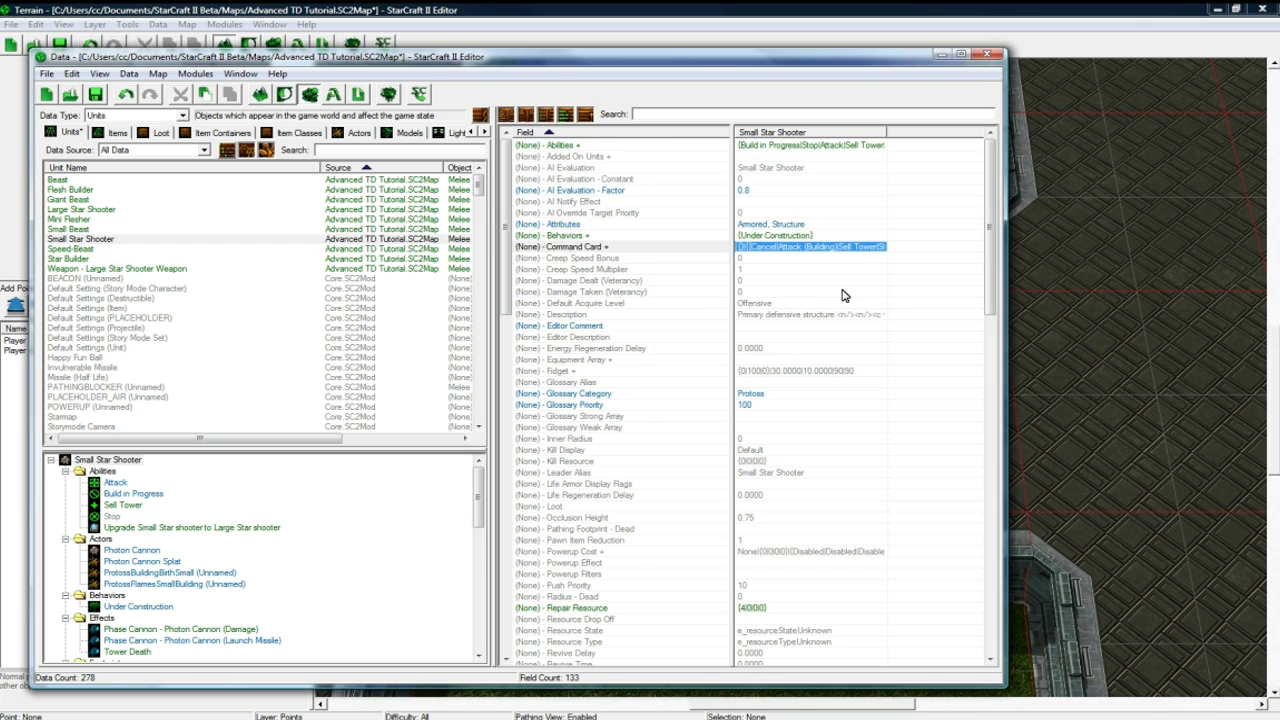
key("ctrl+s")
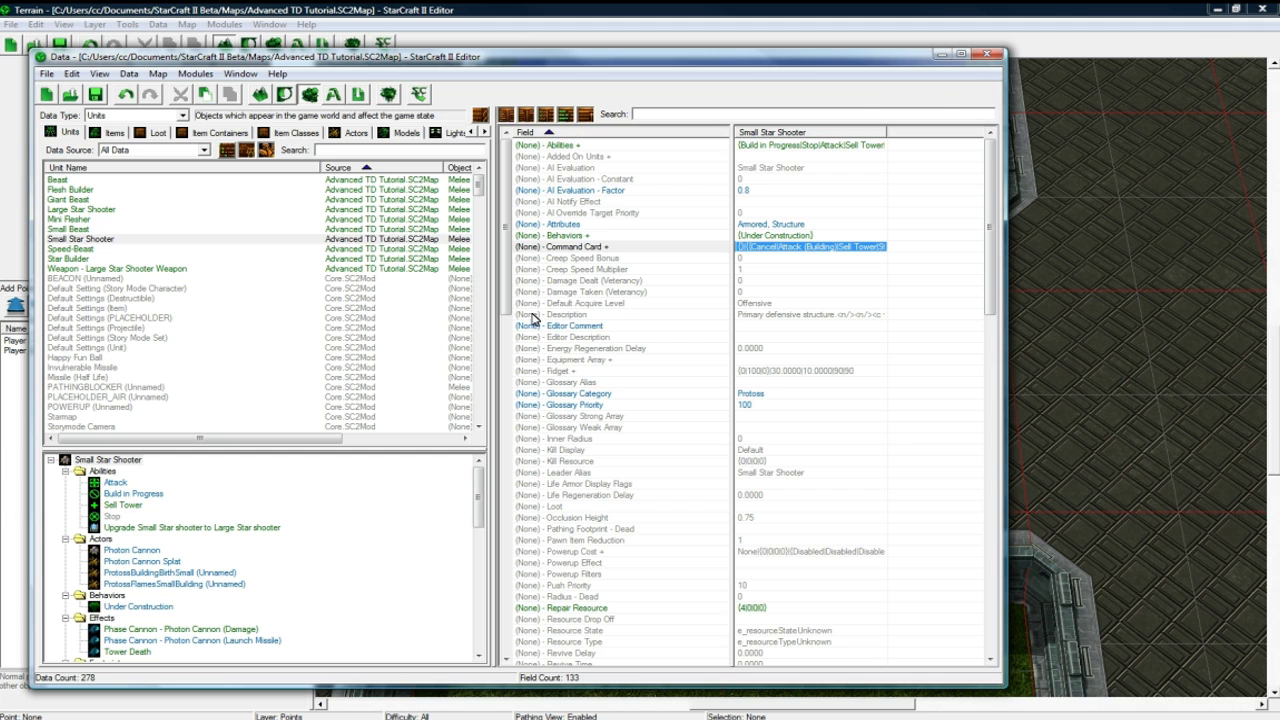
Step: Switch the Data Editor to Actors and view the Giant Beast actor
left_click(133, 117)
left_click(123, 175)
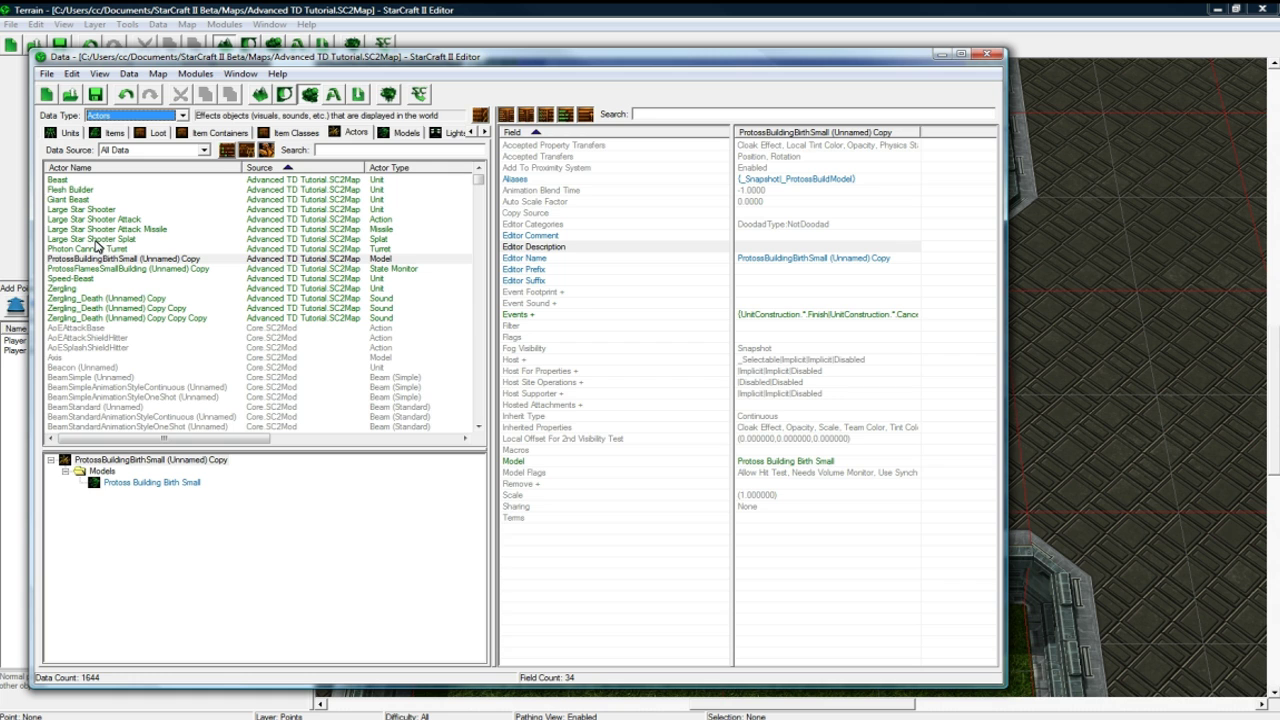
scroll(108, 234, "down", 5)
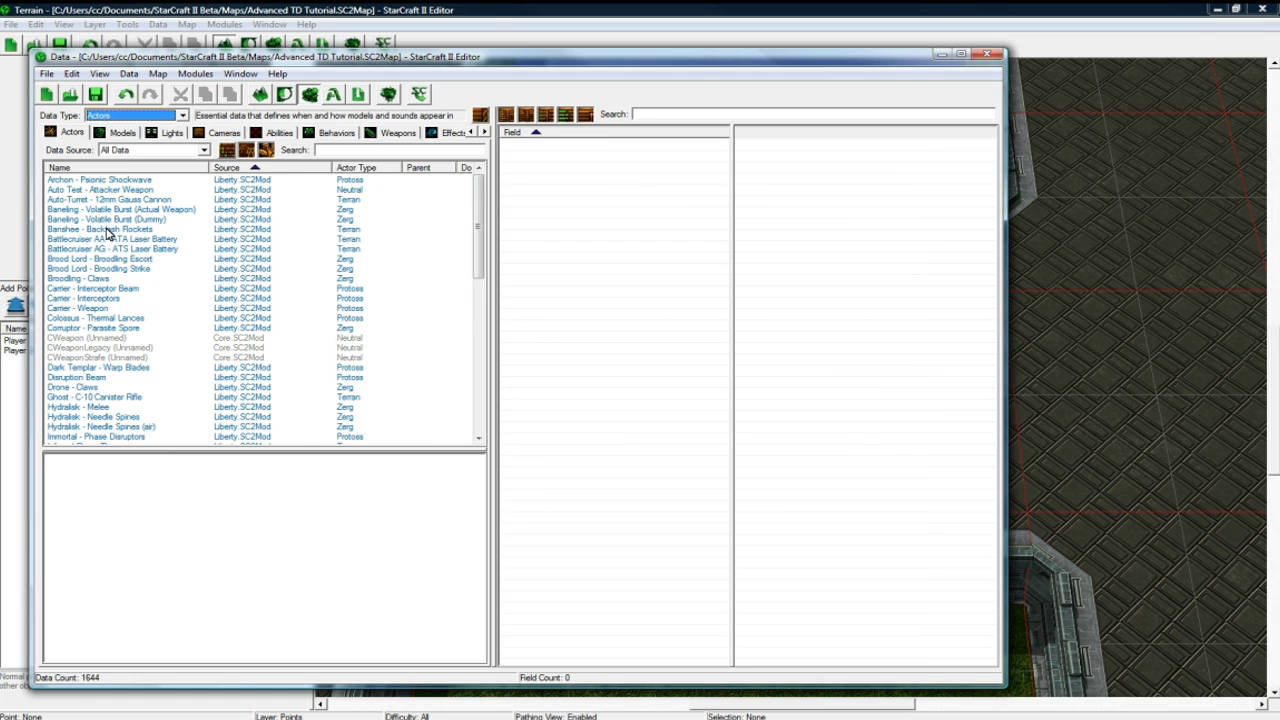
left_click(98, 200)
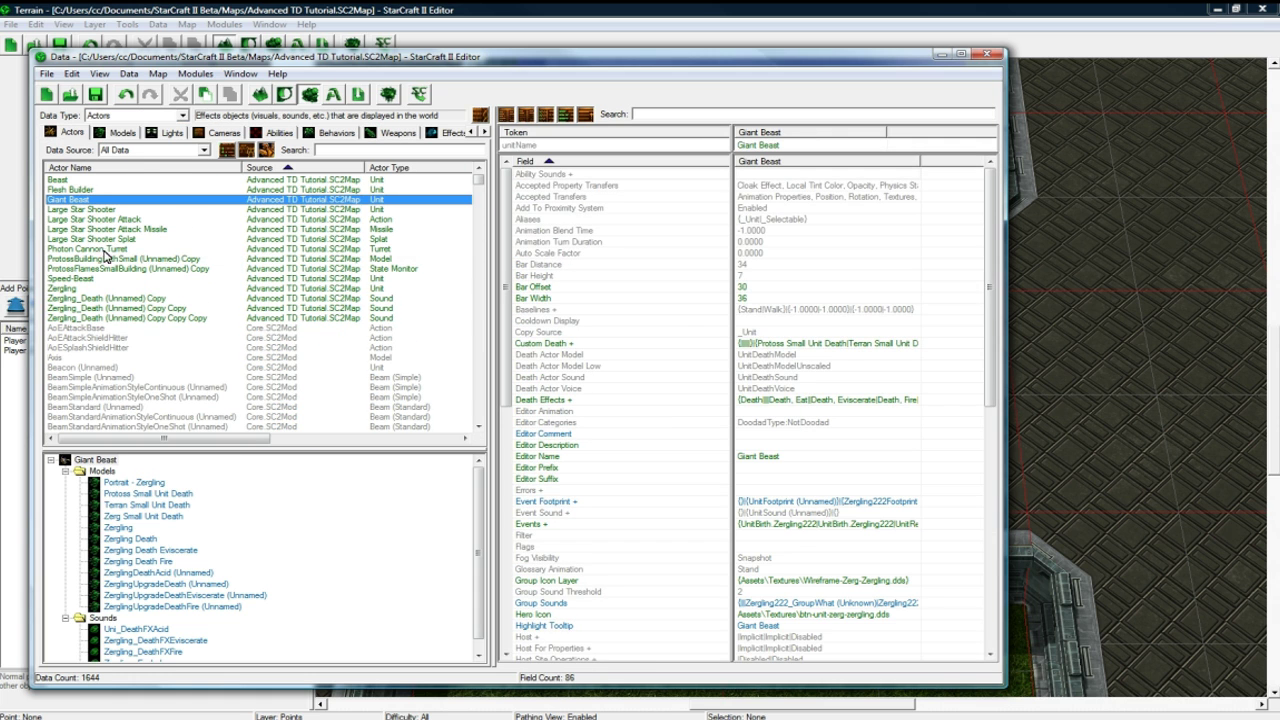
Step: Filter the actor list to 'star' and browse the Large Star Shooter actor entries
left_click(347, 149)
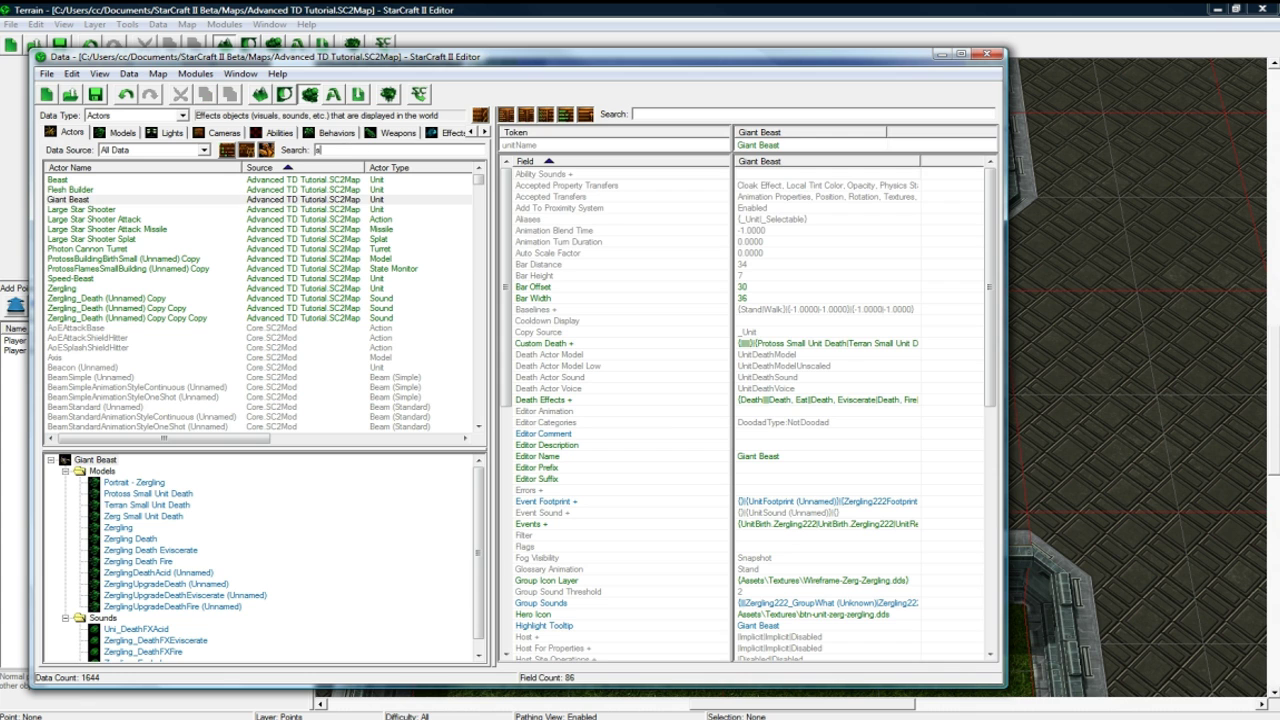
left_click(198, 268)
left_click(140, 229)
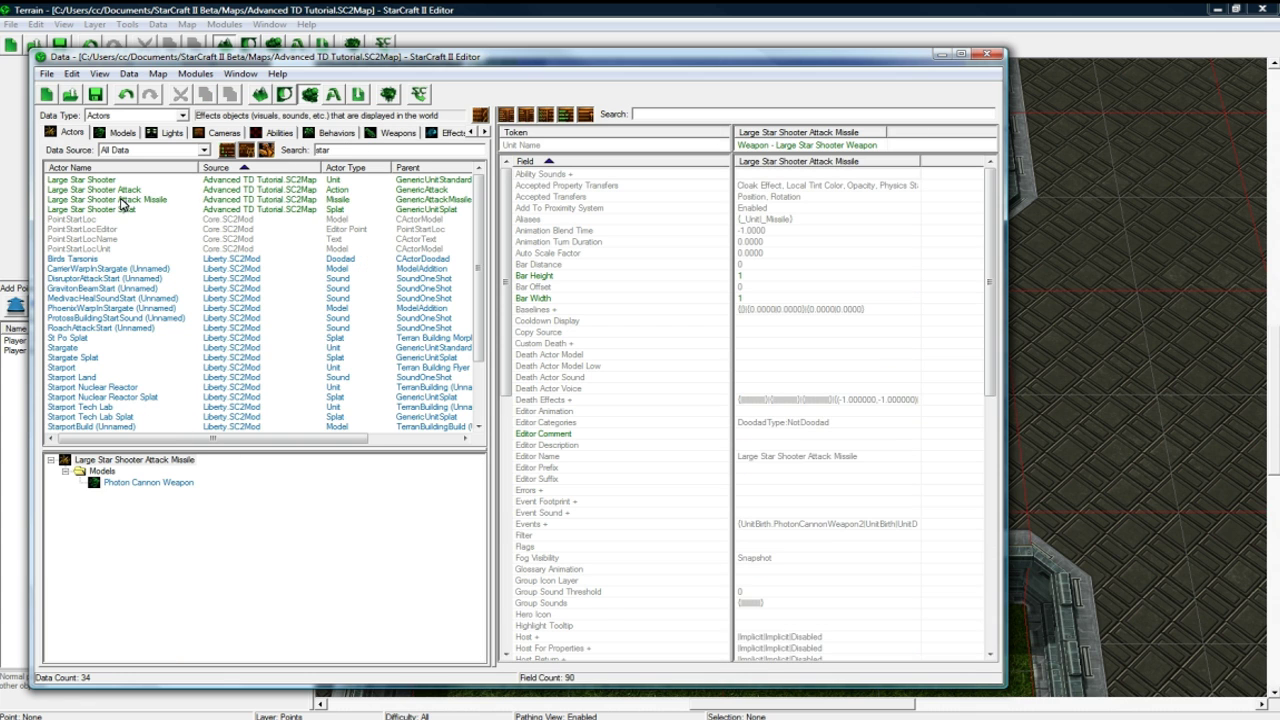
left_click(125, 200)
scroll(143, 230, "down", 3)
scroll(140, 232, "up", 3)
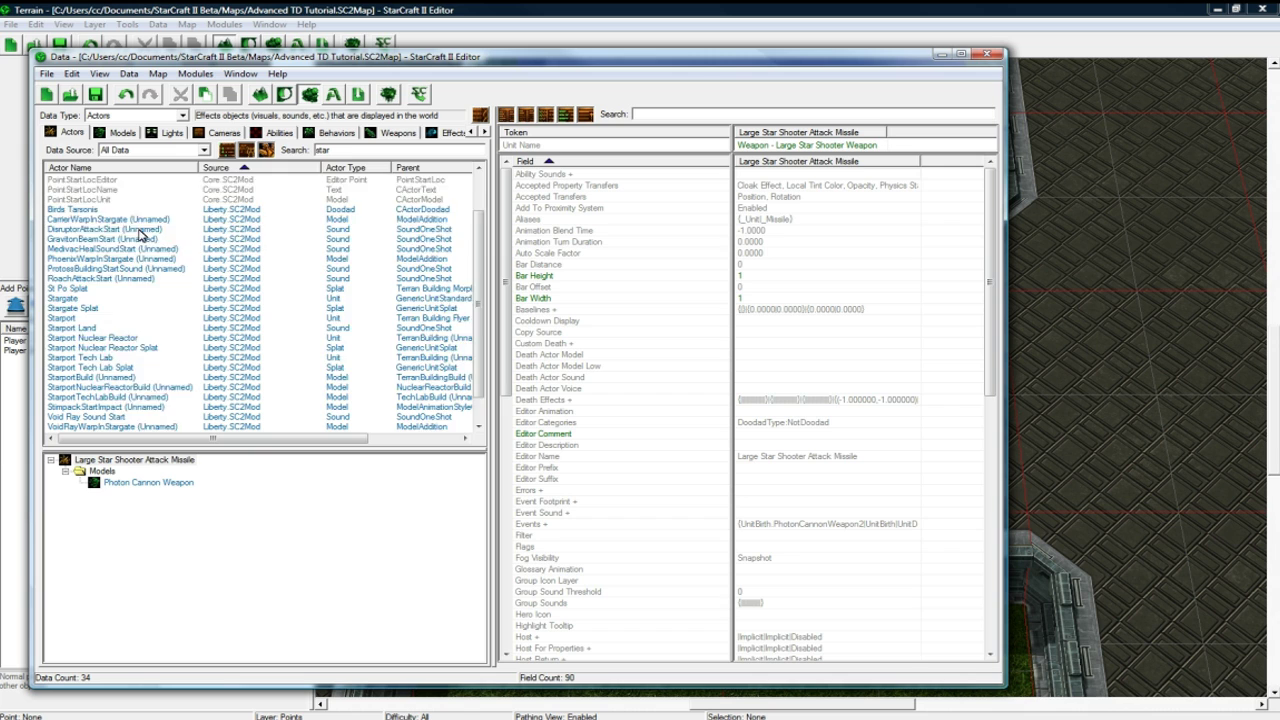
scroll(124, 254, "down", 3)
scroll(118, 282, "up", 3)
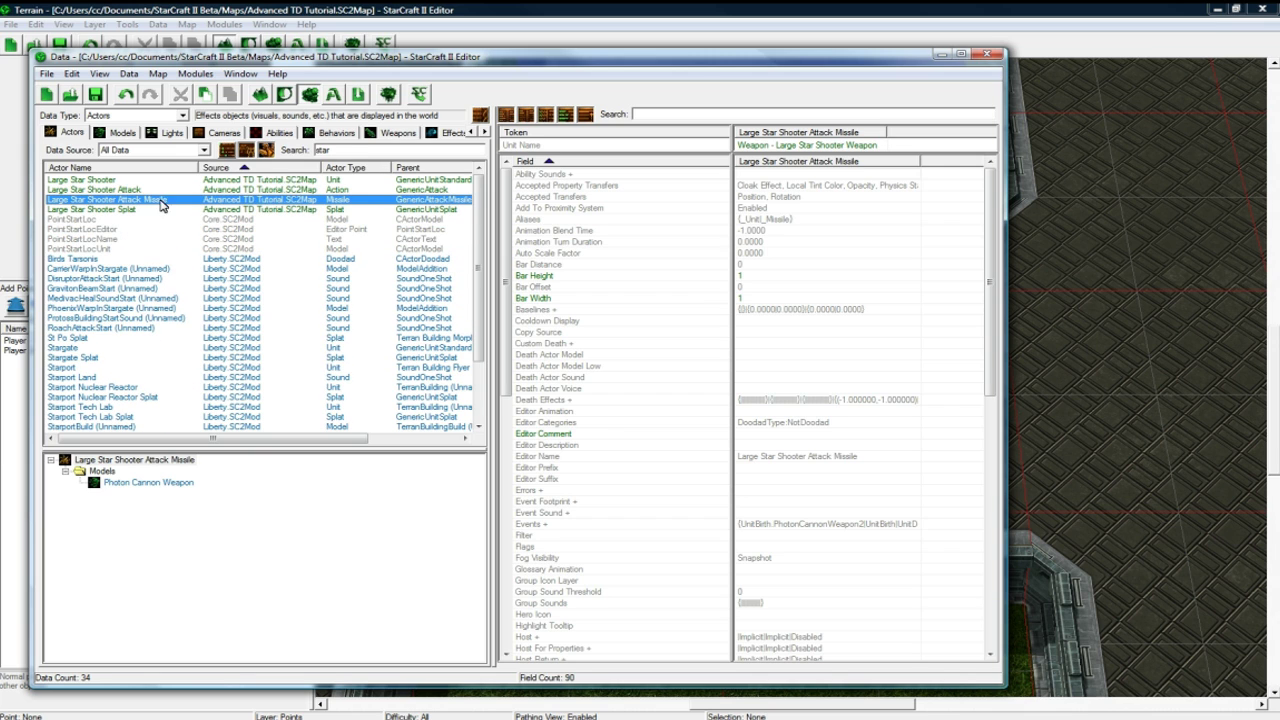
Step: Clear and reapply the 'star' filter, then select the Large Star Shooter actor
double_click(322, 150)
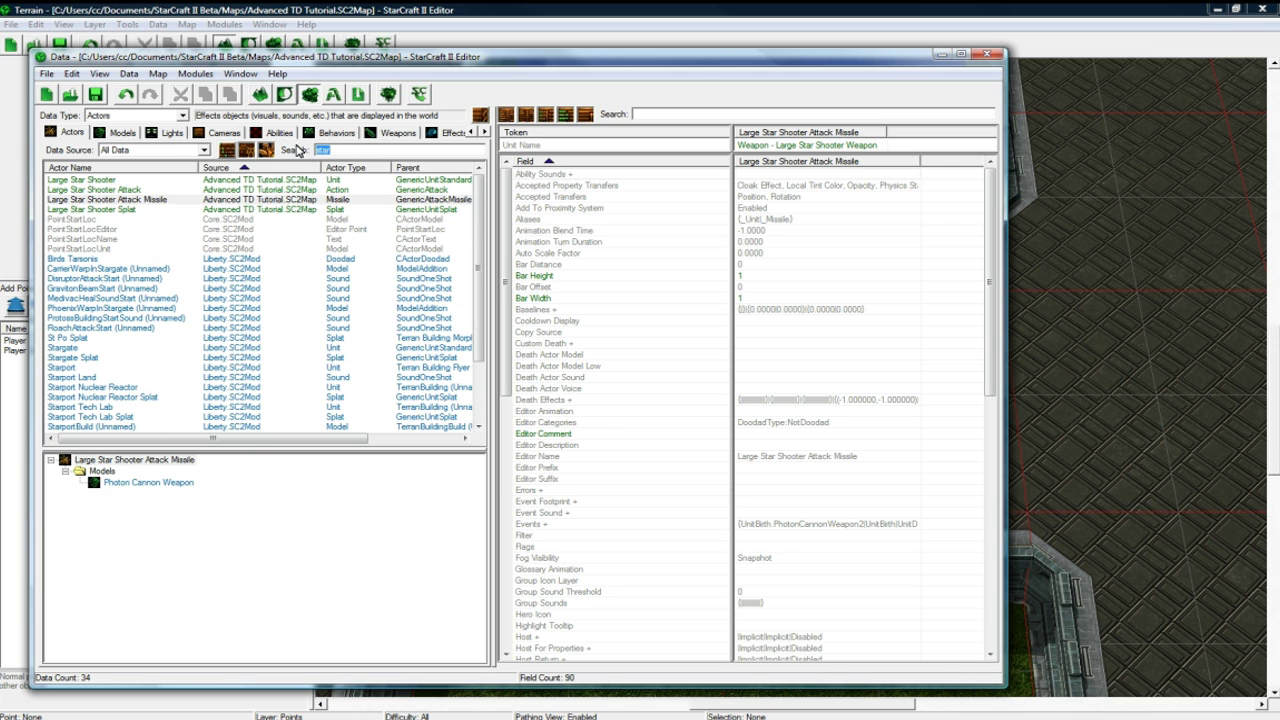
key("BackSpace")
left_click(385, 200)
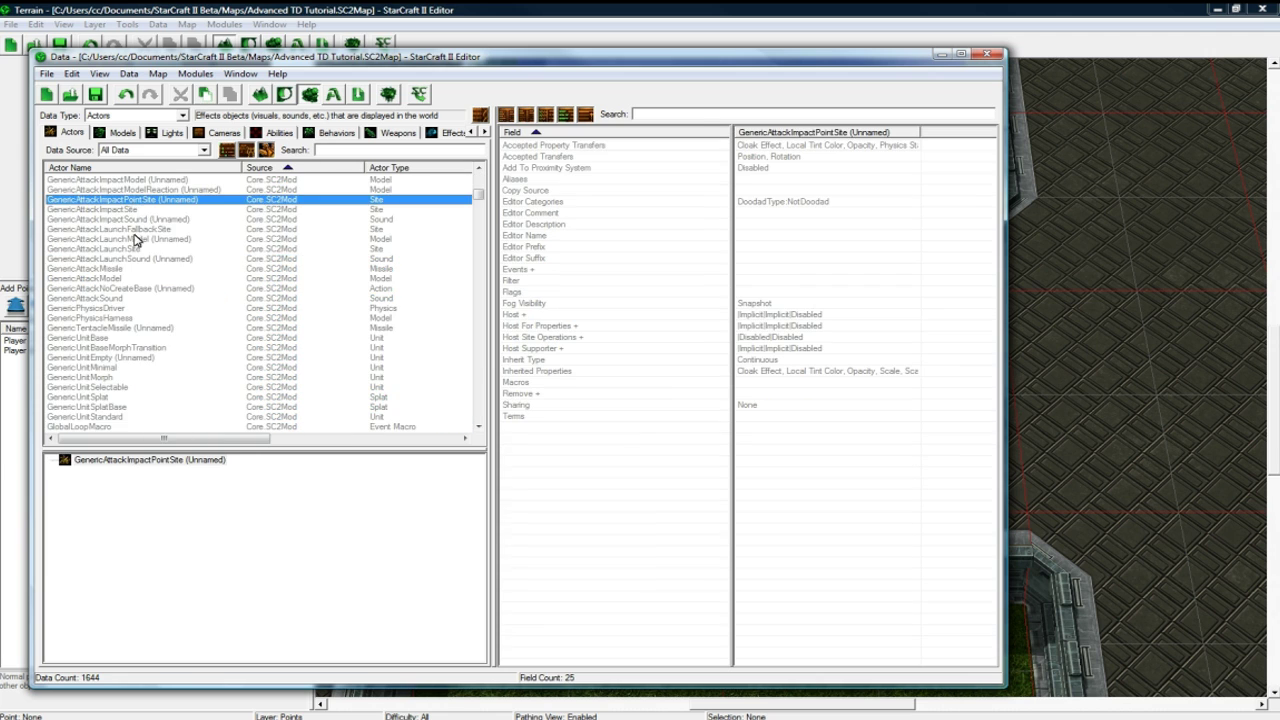
scroll(385, 218, "up", 2)
scroll(385, 218, "down", 1)
left_click(333, 150)
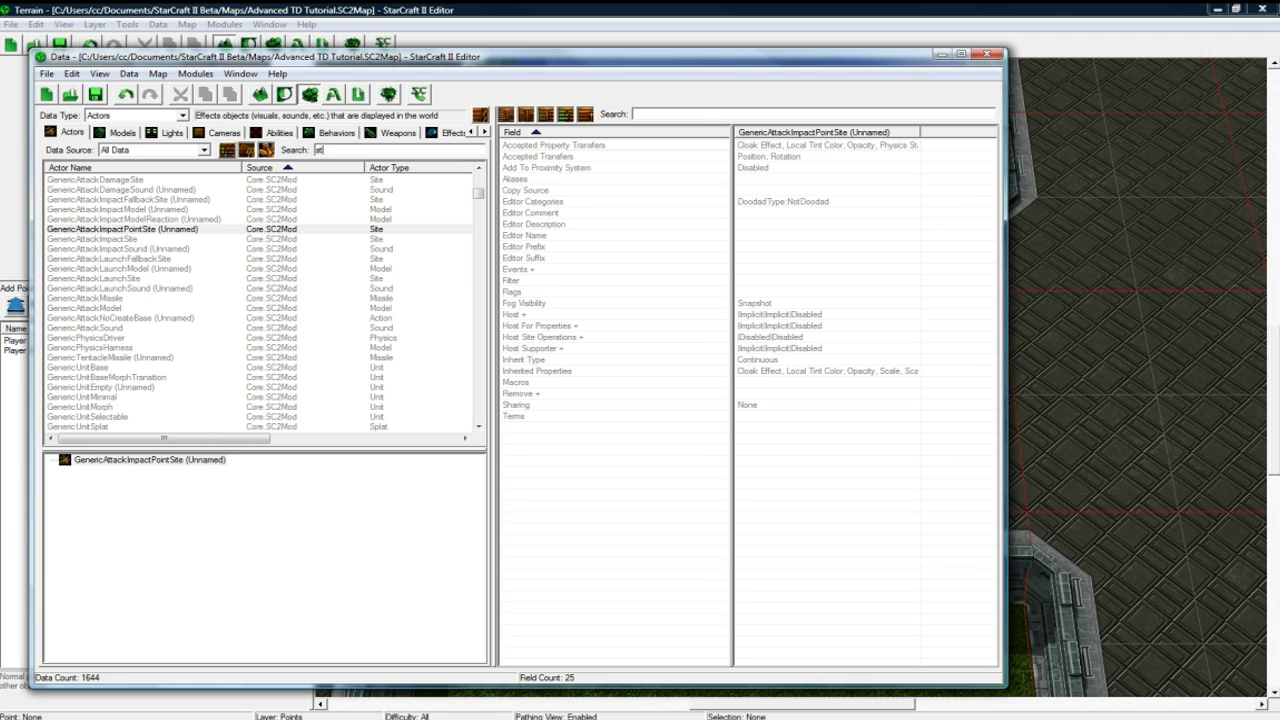
left_click(298, 199)
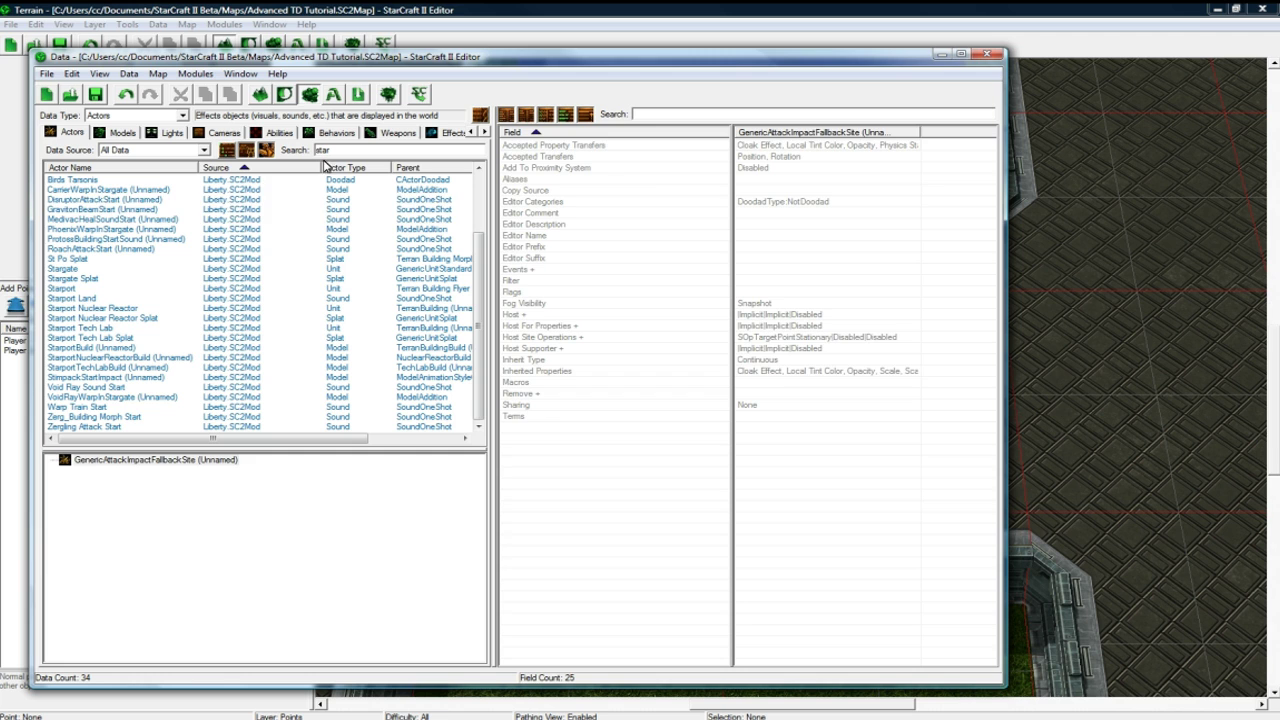
left_click(137, 210)
scroll(470, 272, "up", 3)
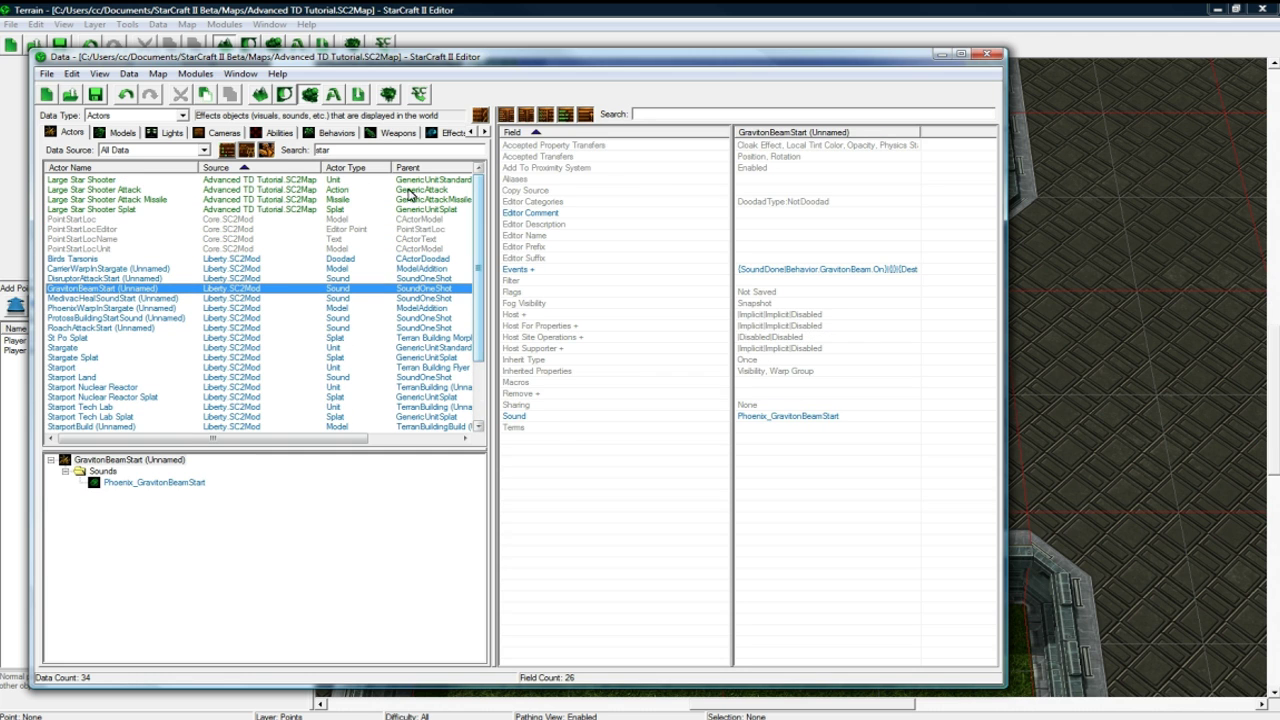
left_click(115, 185)
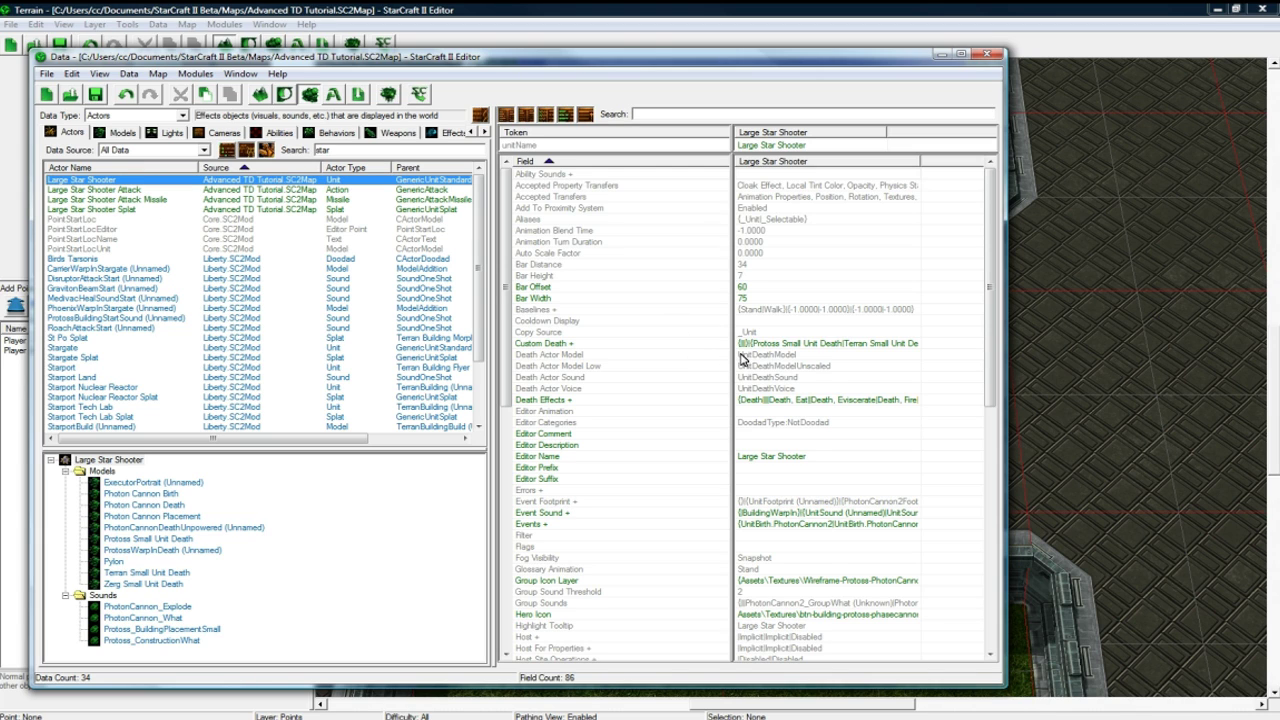
Step: Add a new event to the Large Star Shooter actor, triggered by Ability Morph Finish
left_click(786, 390)
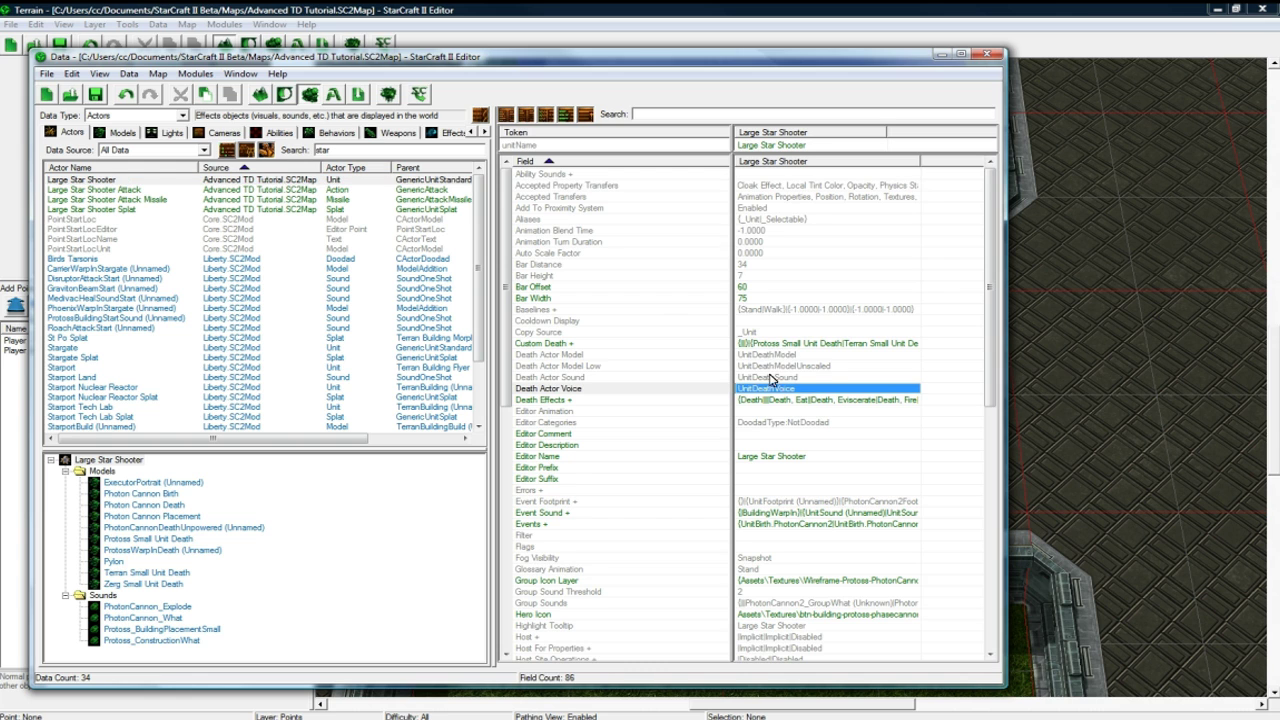
double_click(755, 525)
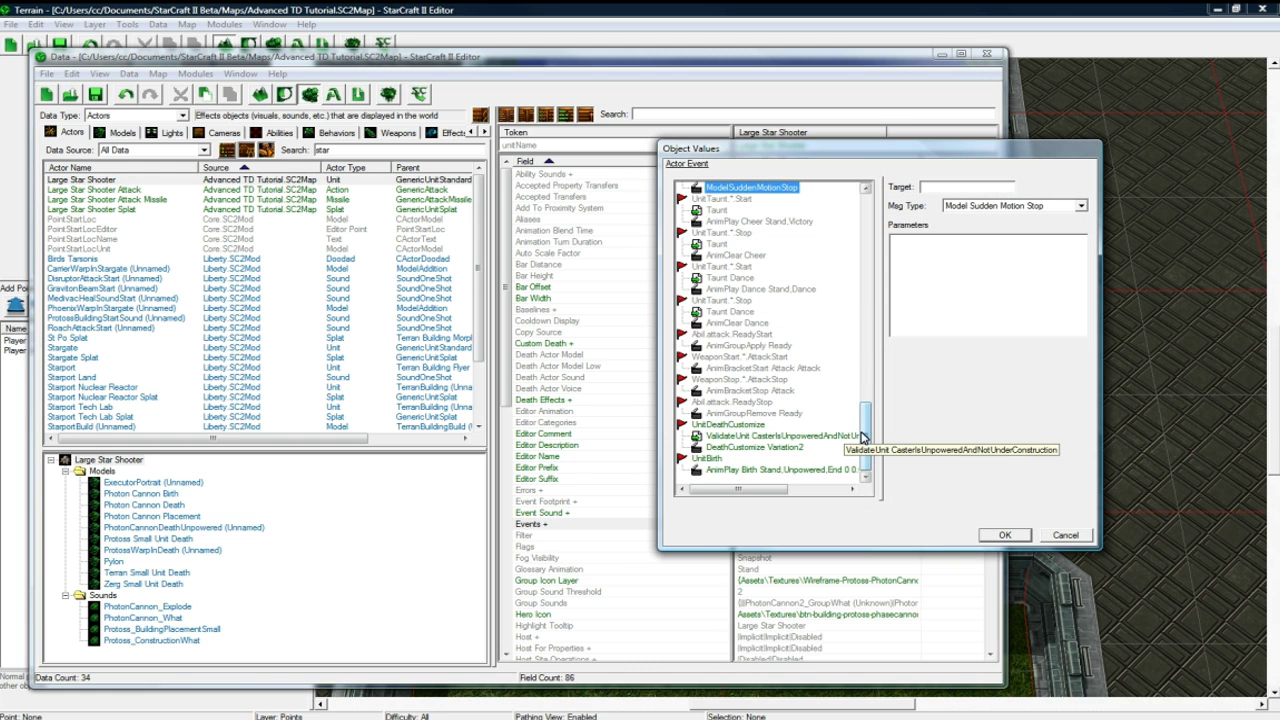
right_click(823, 378)
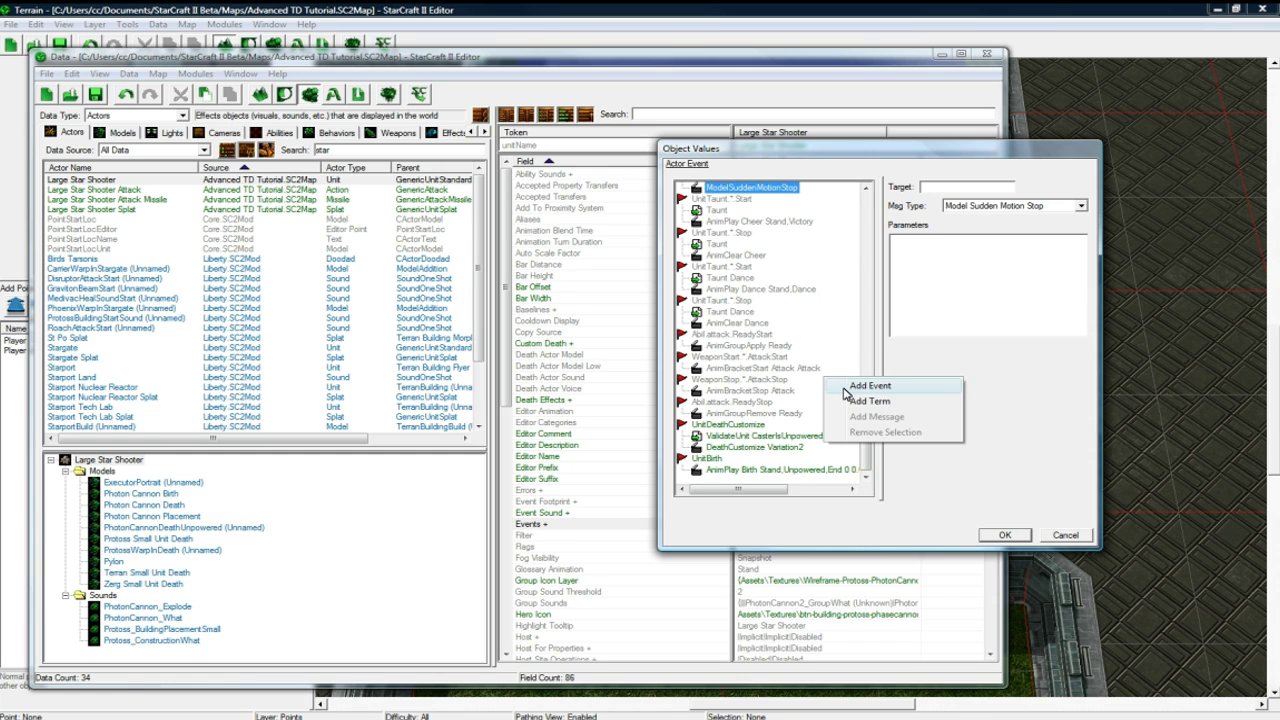
left_click(866, 386)
left_click(740, 199)
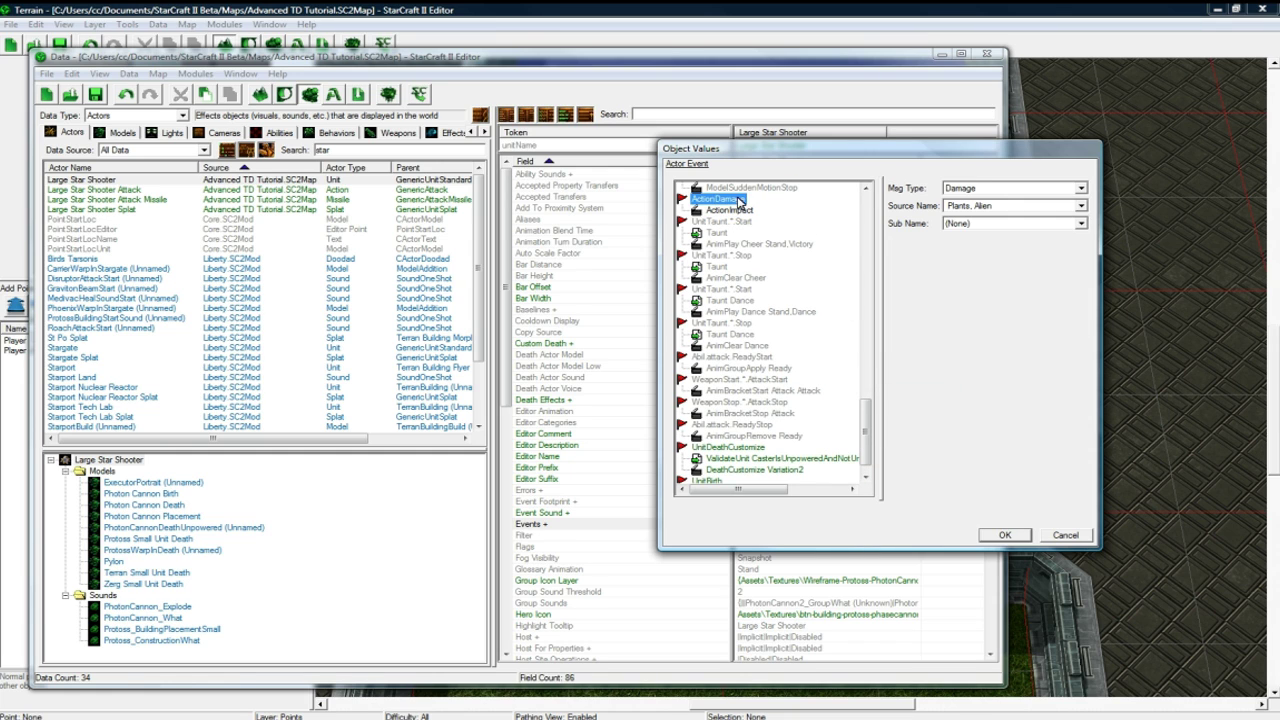
left_click(962, 193)
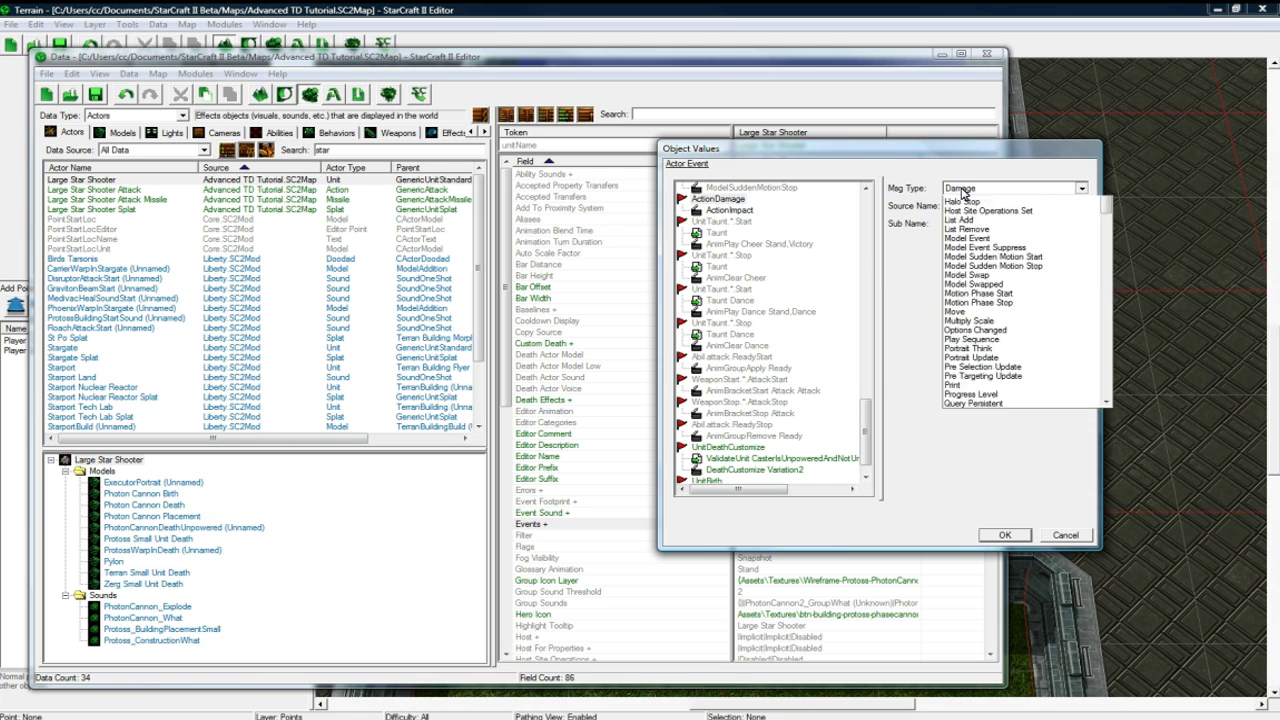
scroll(968, 200, "up", 5)
left_click(977, 210)
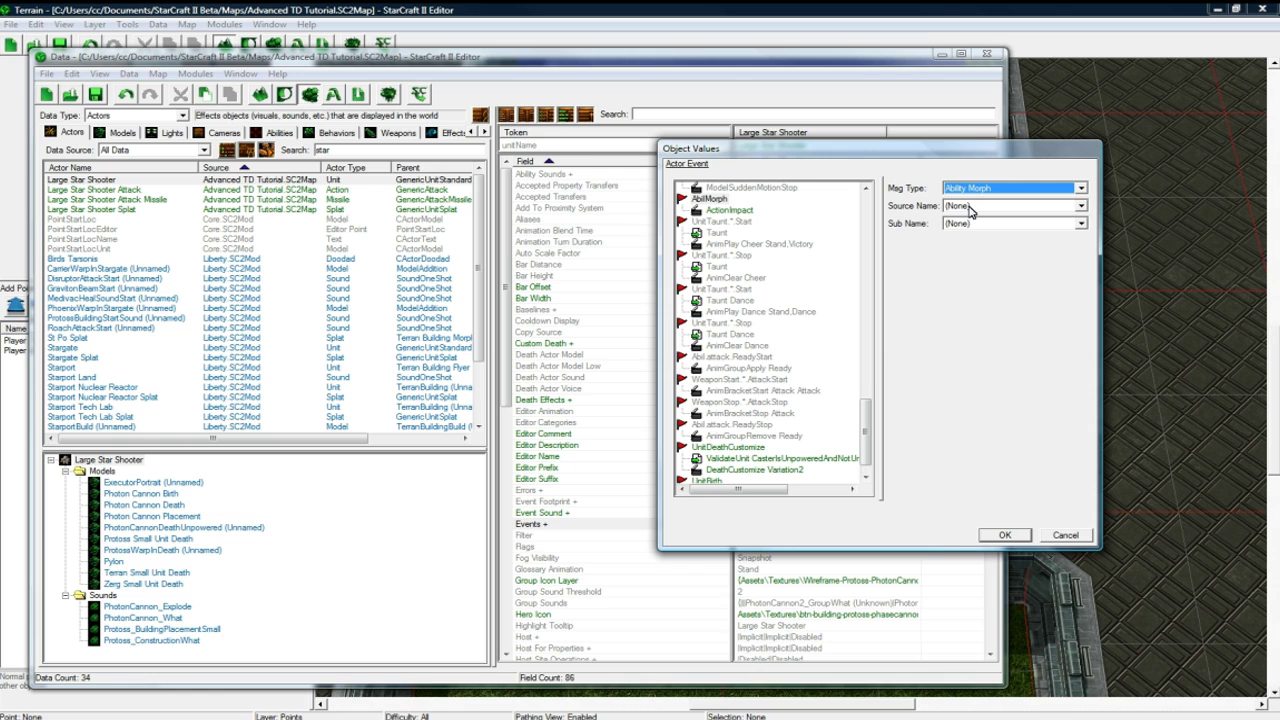
left_click(970, 222)
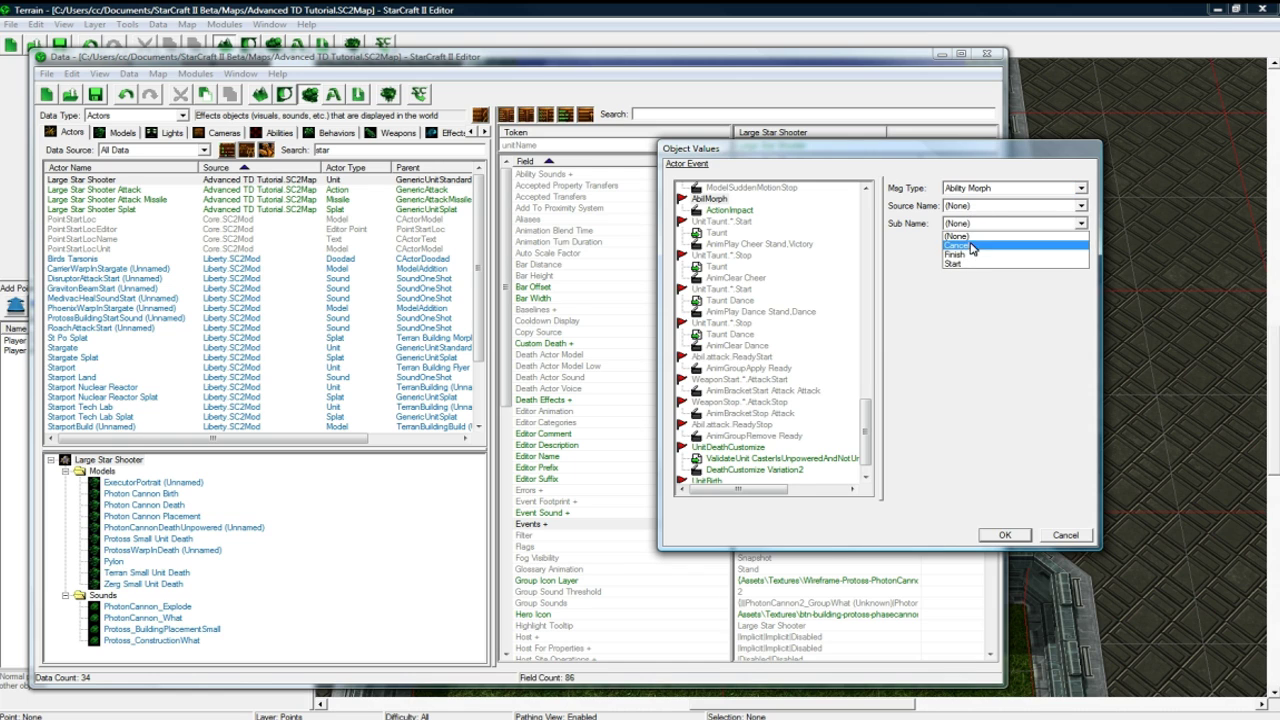
left_click(966, 251)
Step: Add a MorphTo condition term targeting Large Star Shooter (PhotonCannon2) to the morph-finish event
right_click(748, 200)
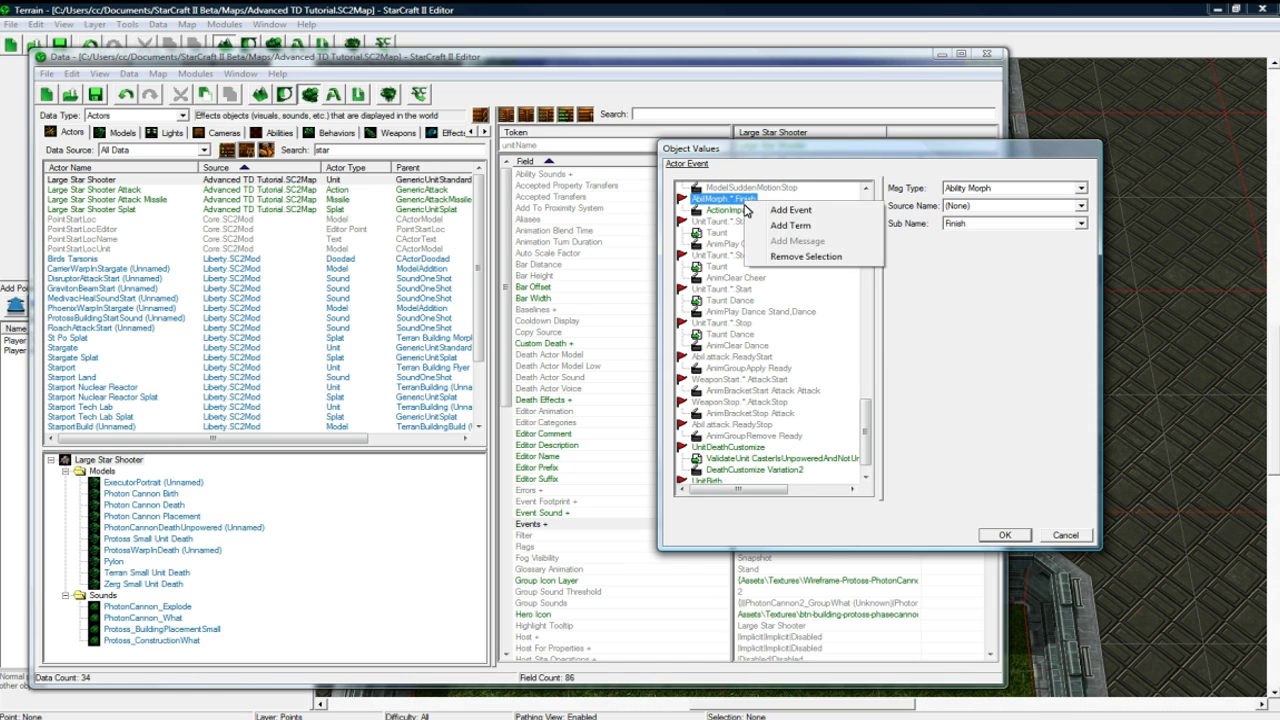
left_click(775, 222)
left_click(981, 190)
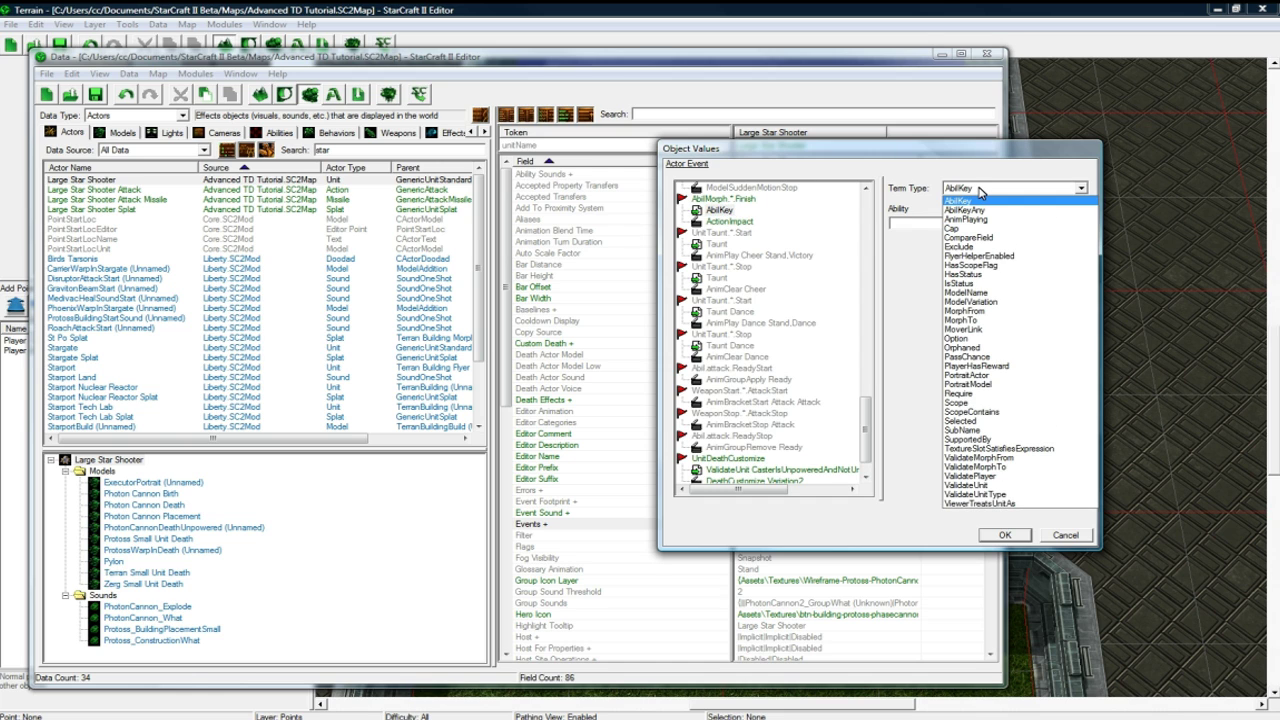
key("m")
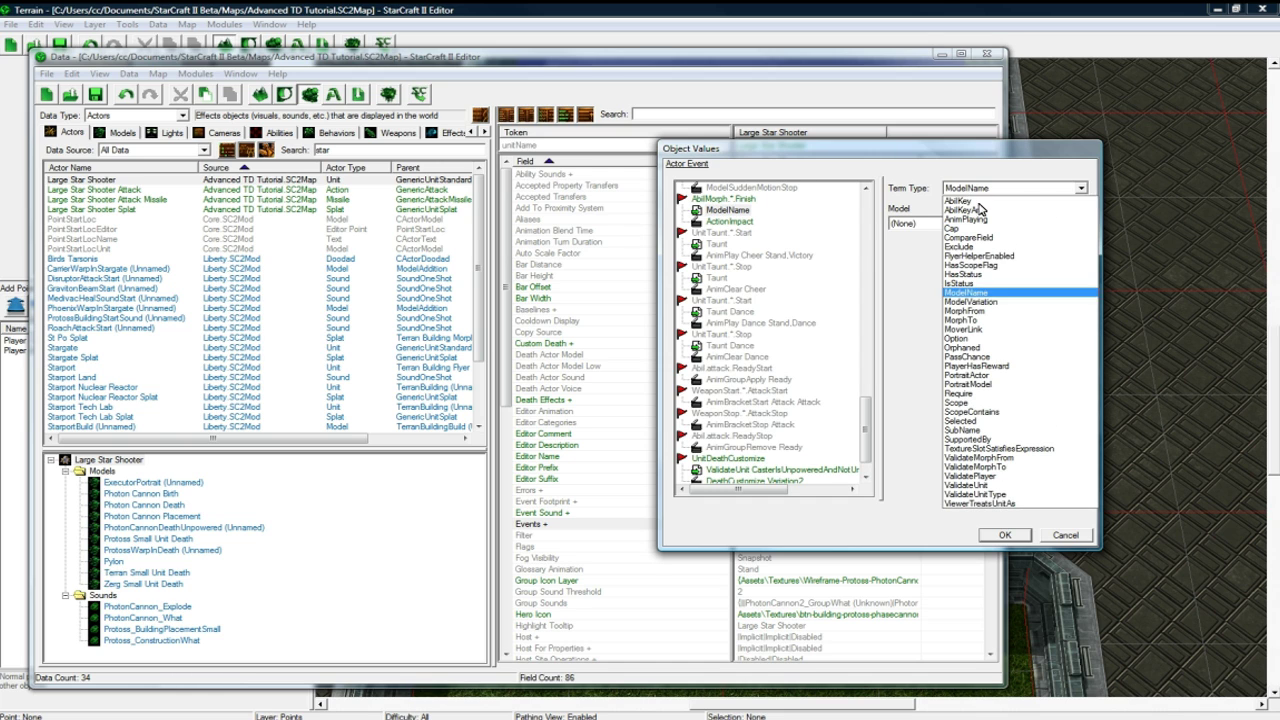
left_click(981, 321)
left_click(962, 223)
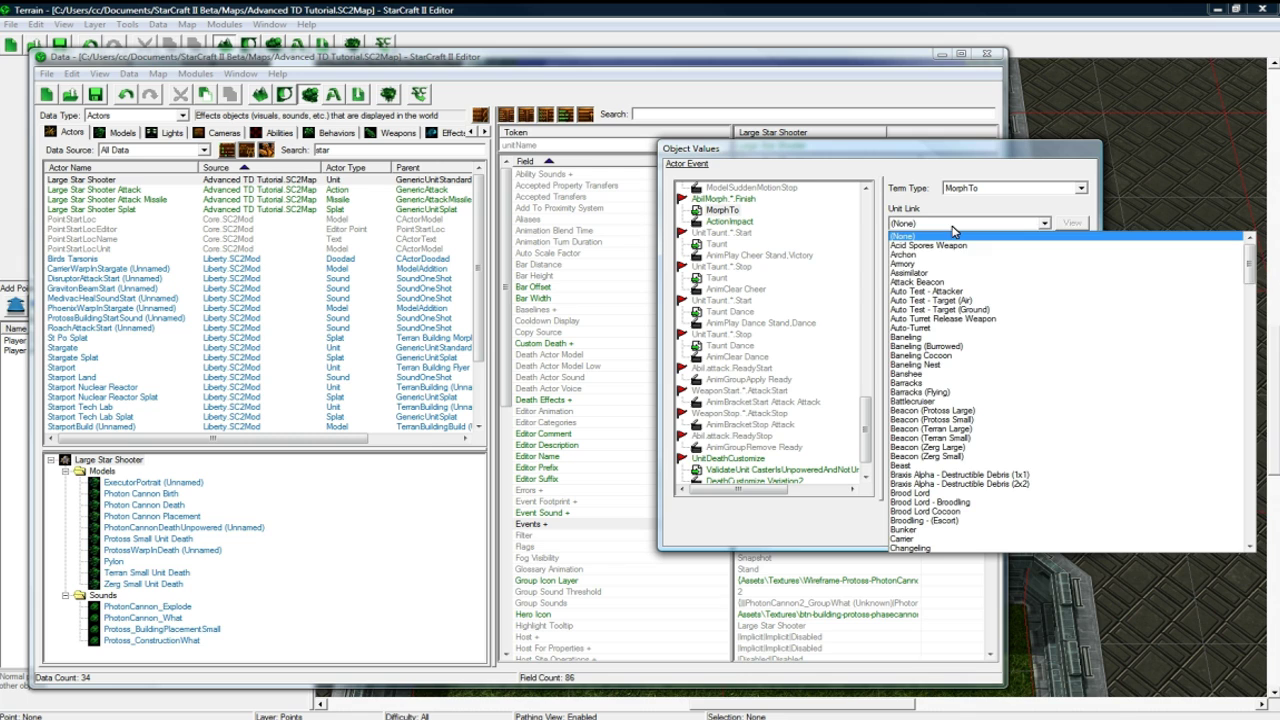
key("l")
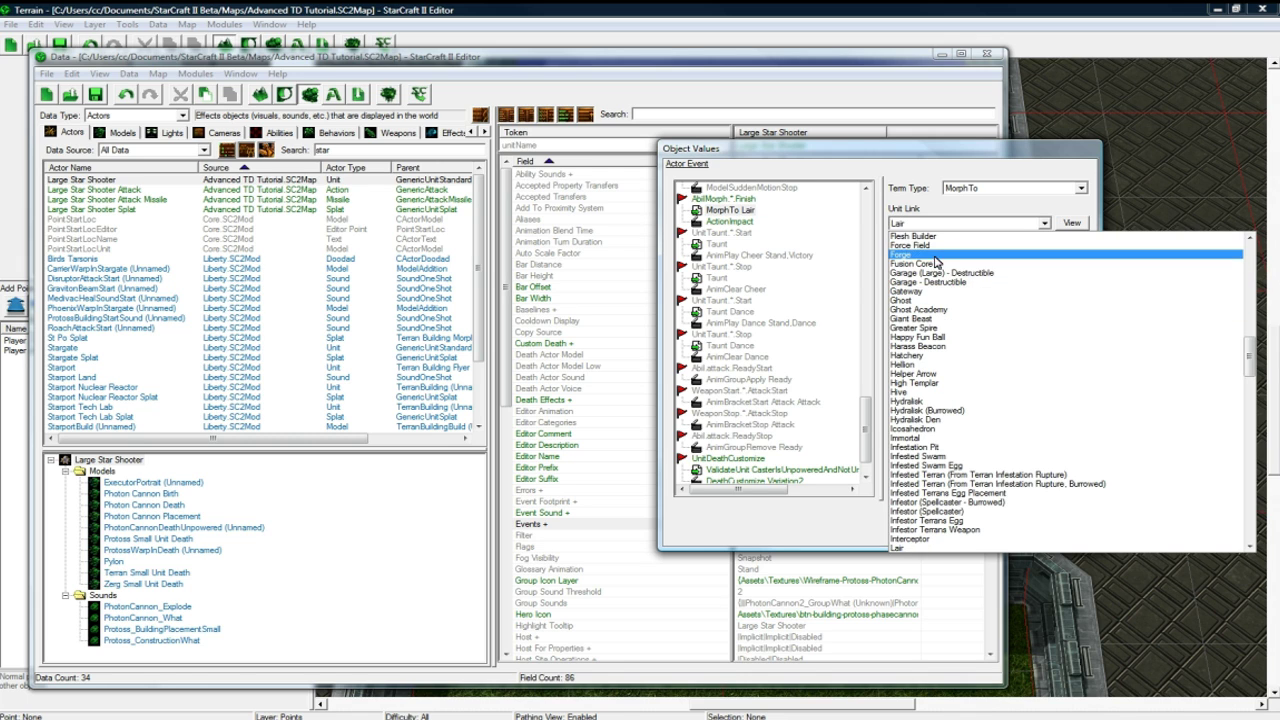
scroll(930, 527, "down", 1)
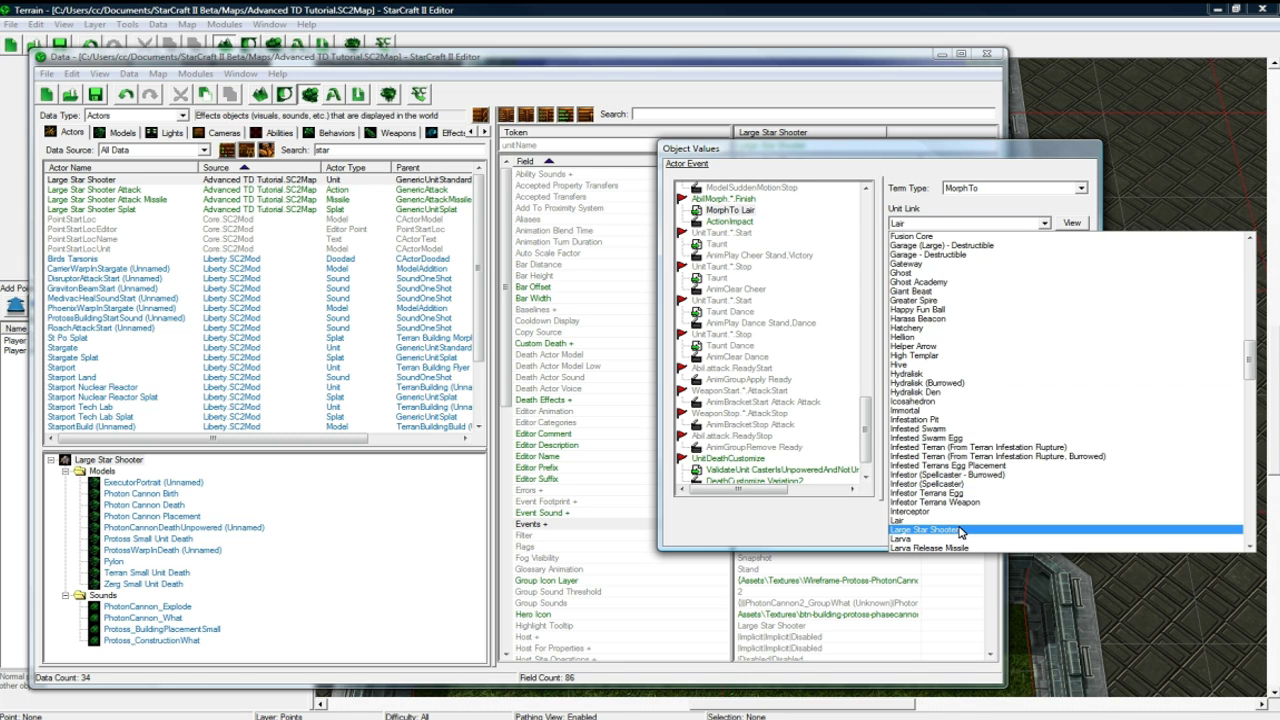
left_click(930, 528)
left_click(768, 210)
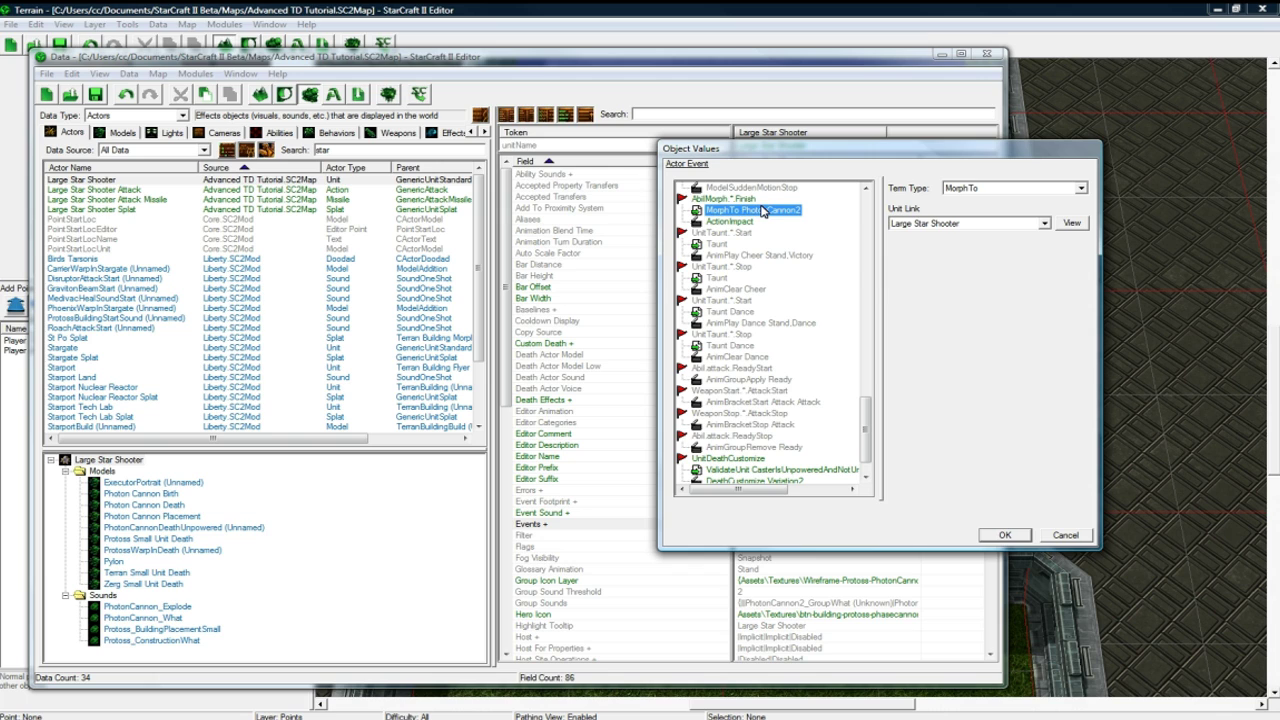
Step: Set the event's action message to Create and review the finished event
left_click(730, 221)
left_click(1015, 205)
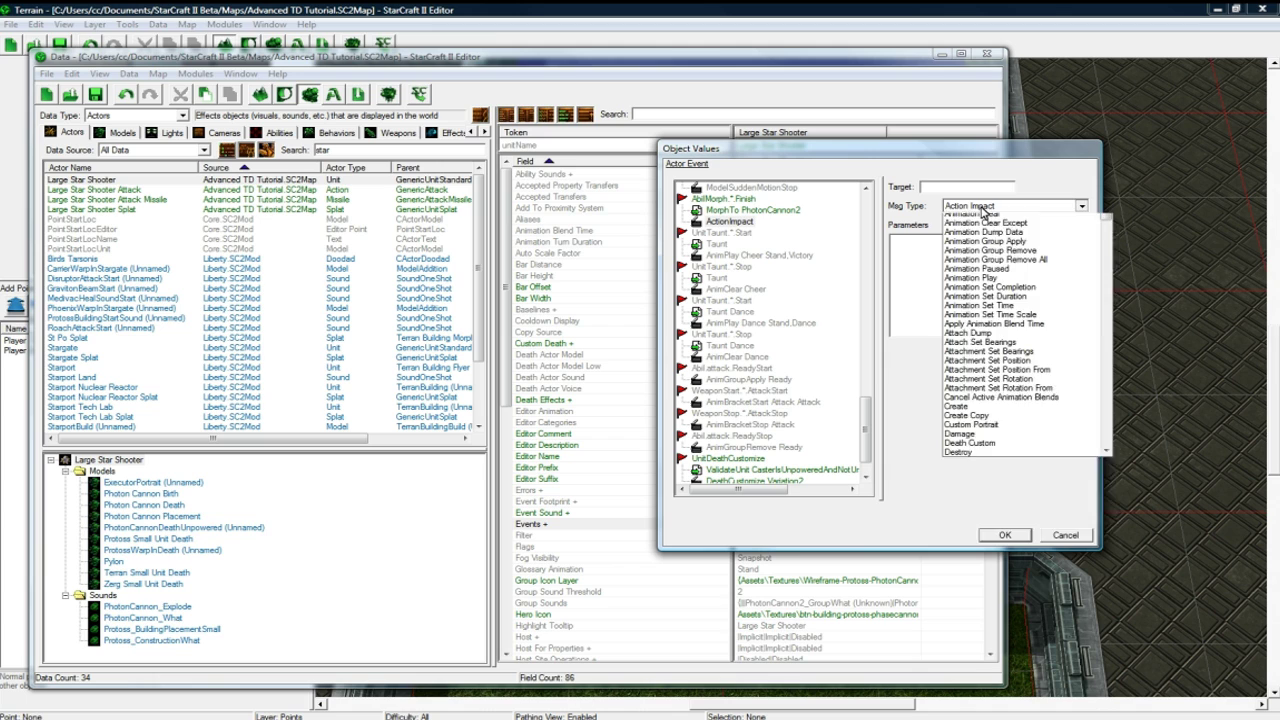
left_click(980, 487)
left_click(728, 199)
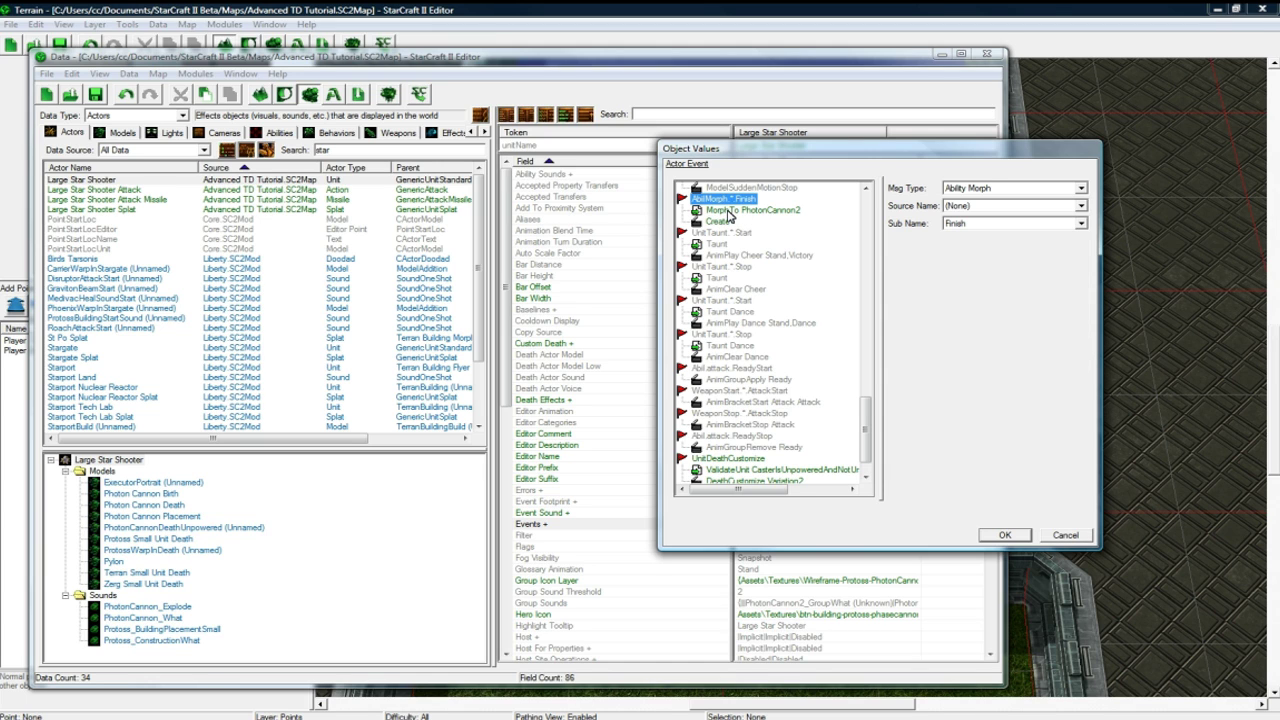
left_click(729, 212)
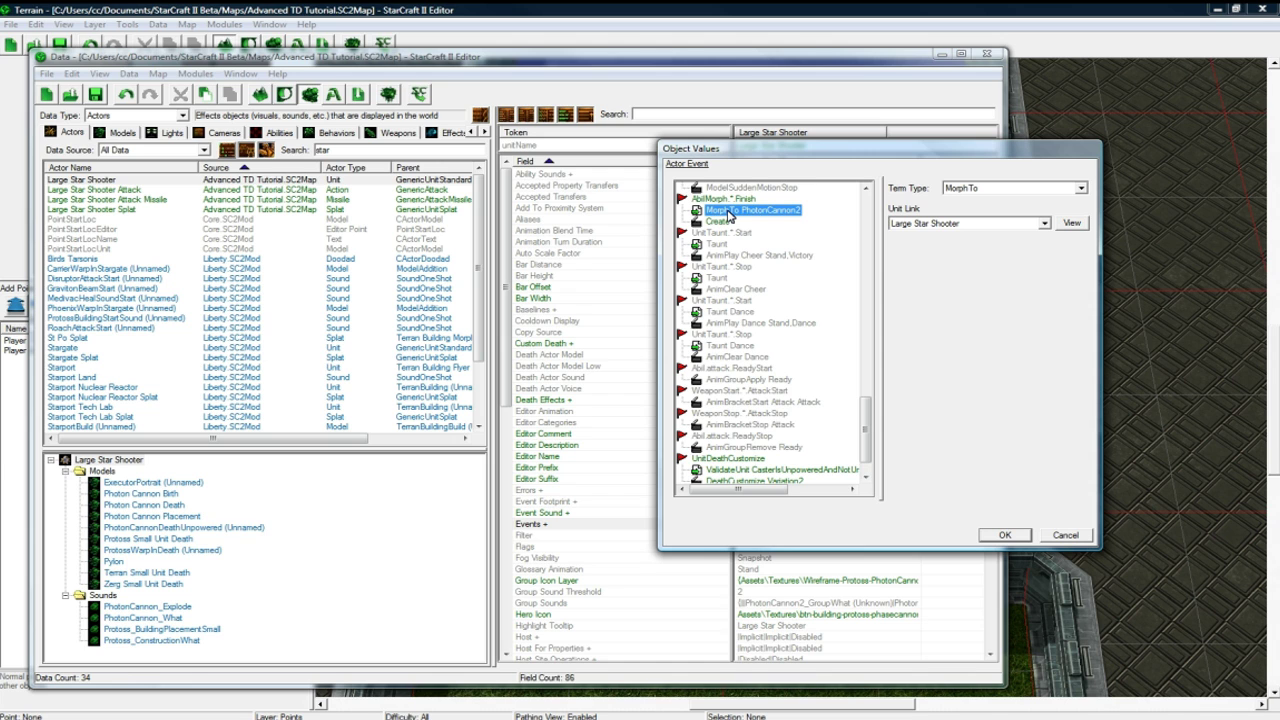
left_click(713, 222)
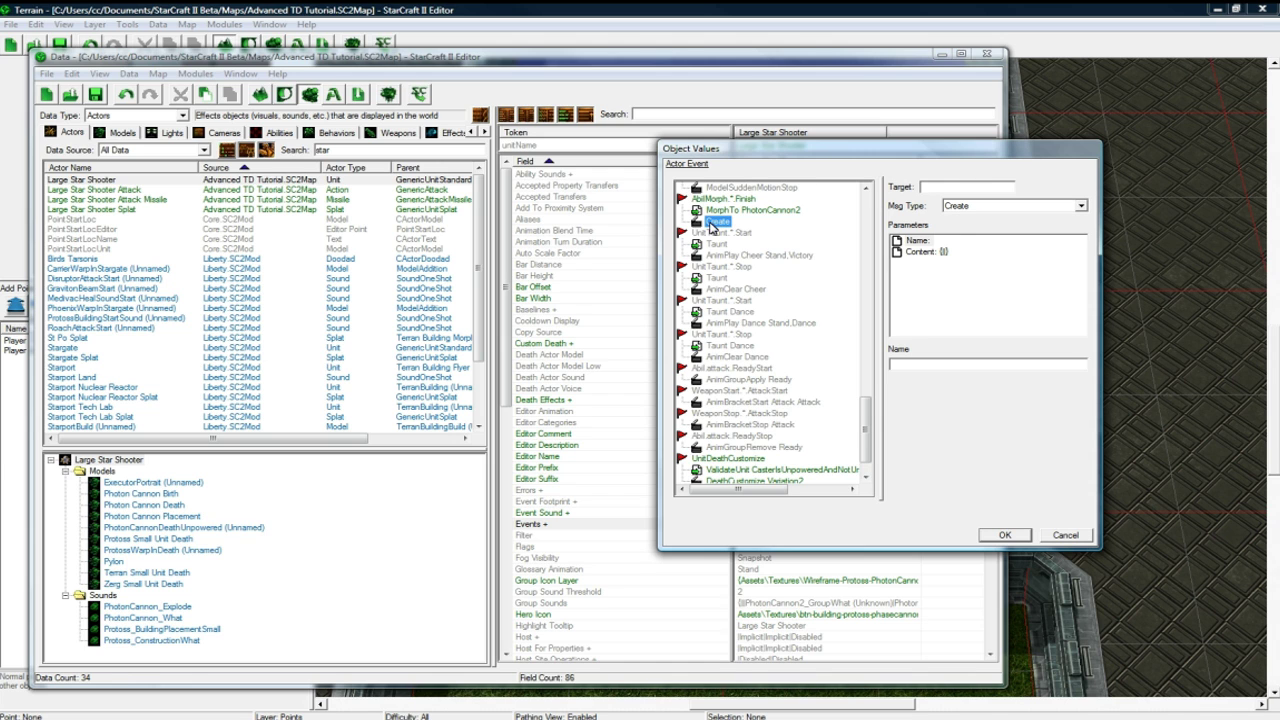
Step: Apply the Large Star Shooter events, save the map with Ctrl+S, and filter actors by 'photon'
left_click(1004, 536)
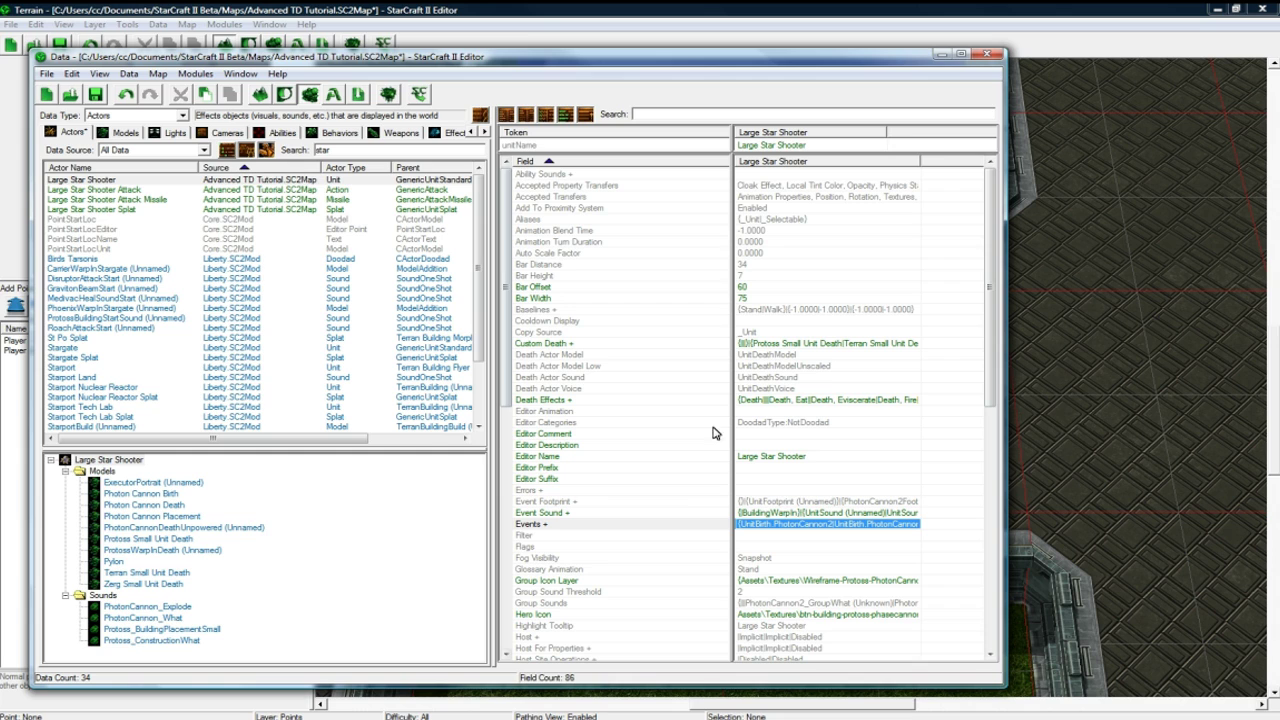
key("ctrl+s")
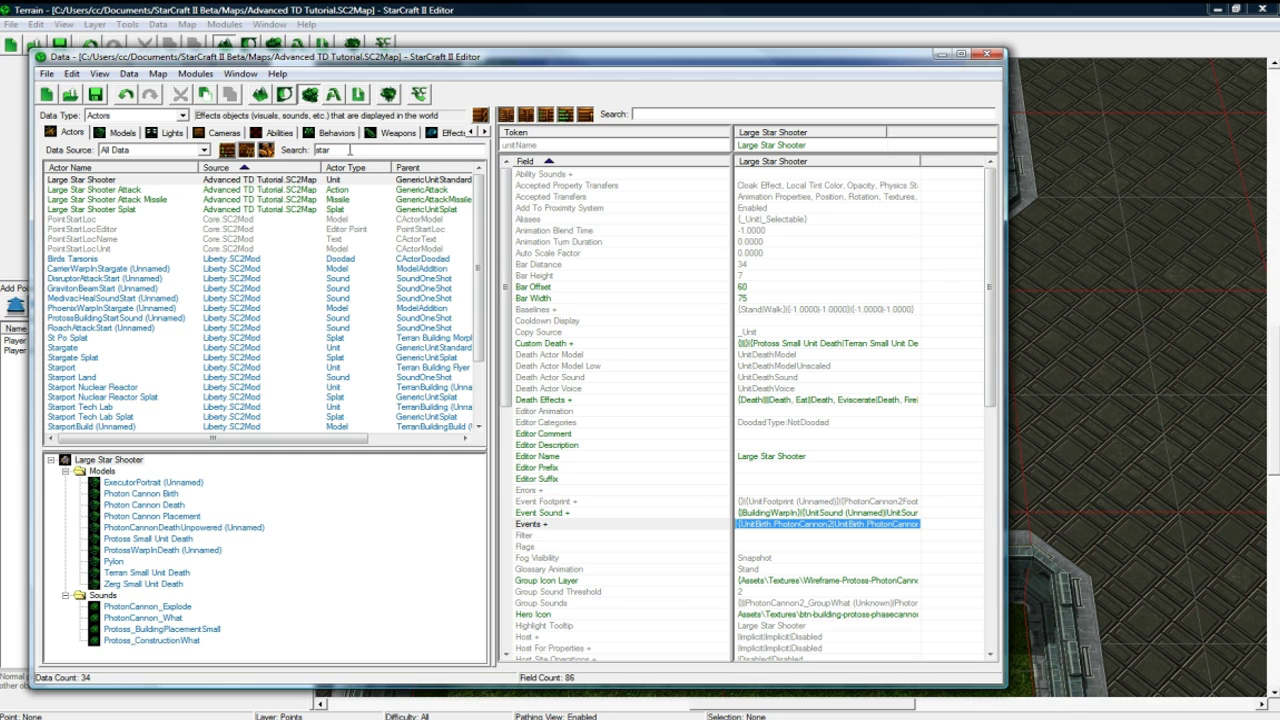
left_click_drag(350, 150, 290, 153)
type("photon")
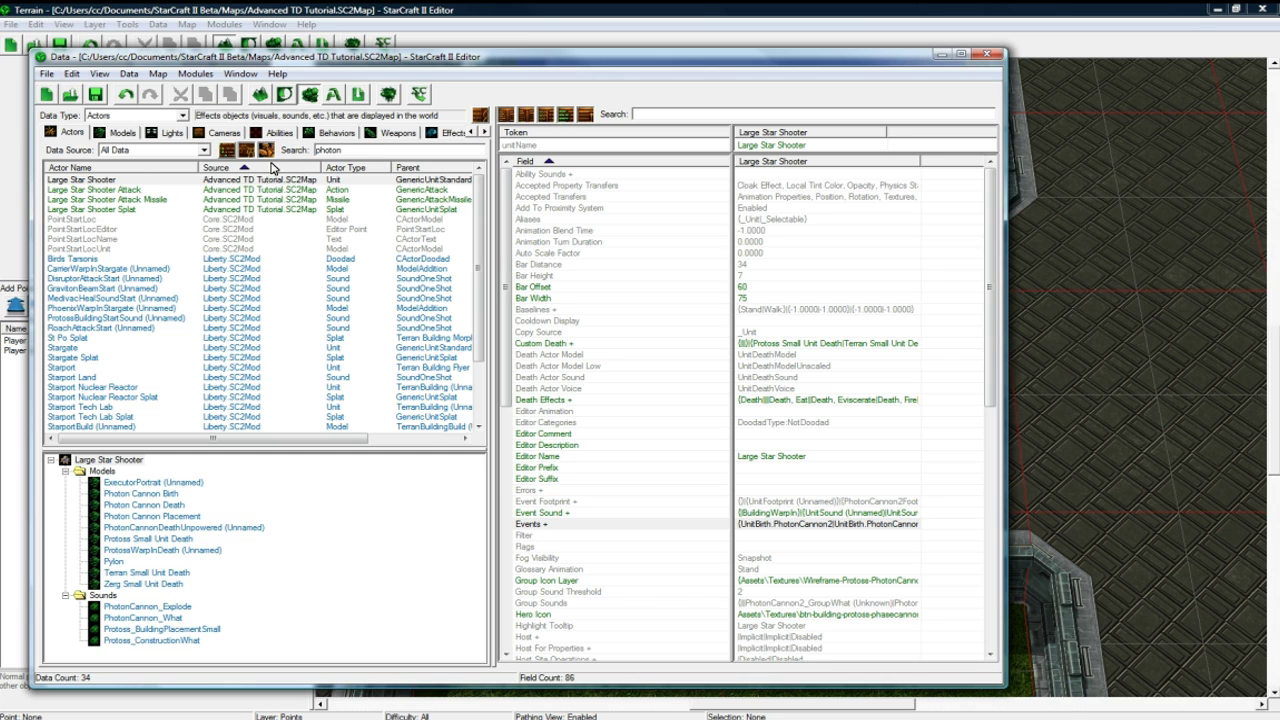
left_click(245, 240)
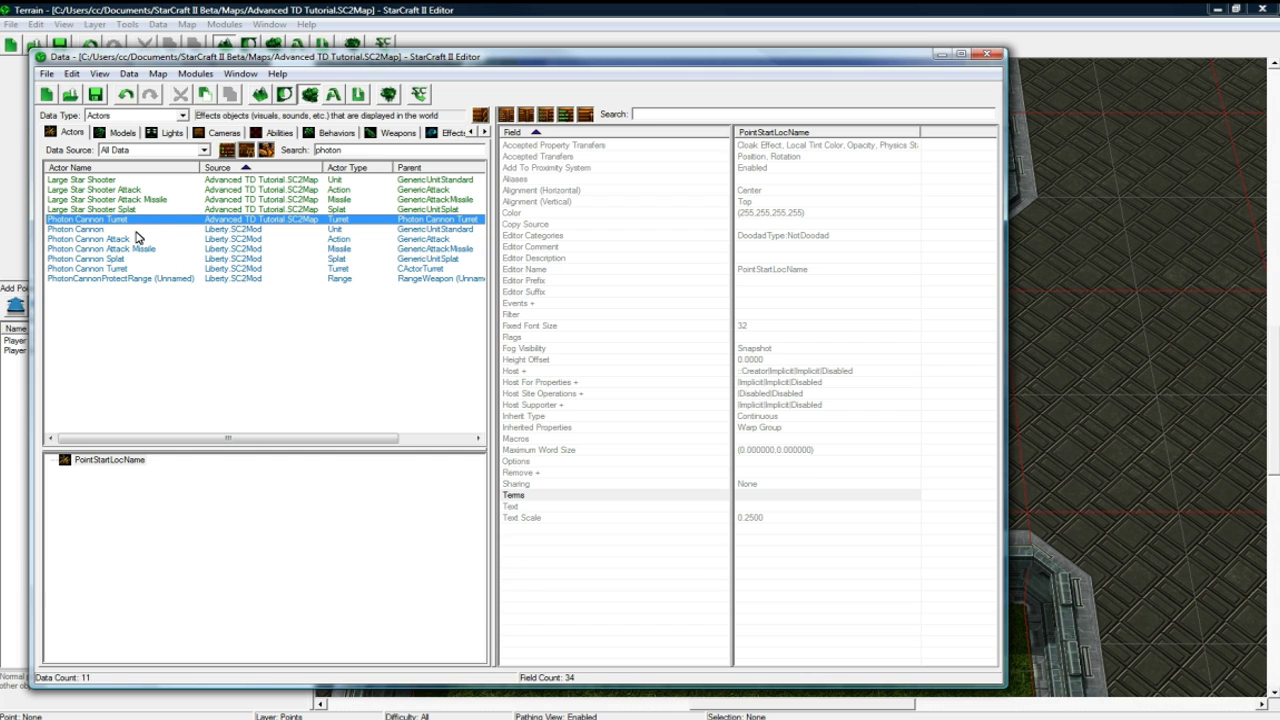
Step: Open the Photon Cannon actor, keep its unitName as Small Star Shooter, and open its Events
left_click(138, 229)
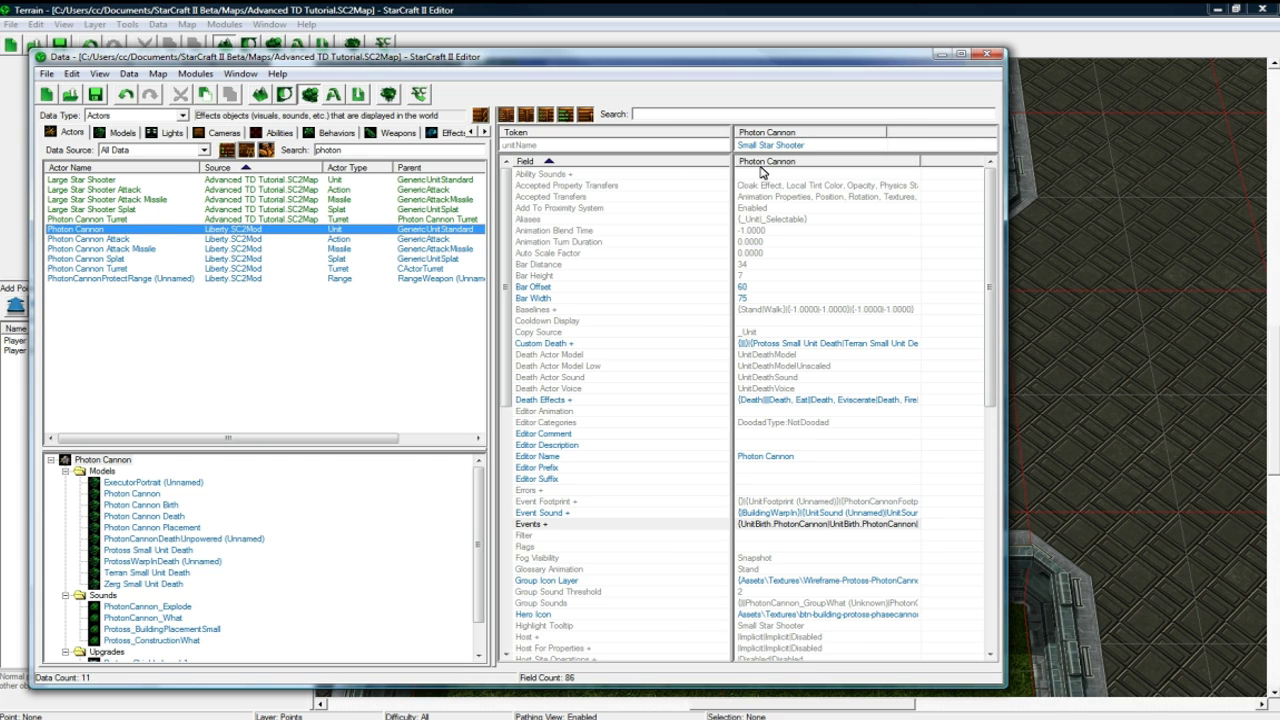
double_click(765, 146)
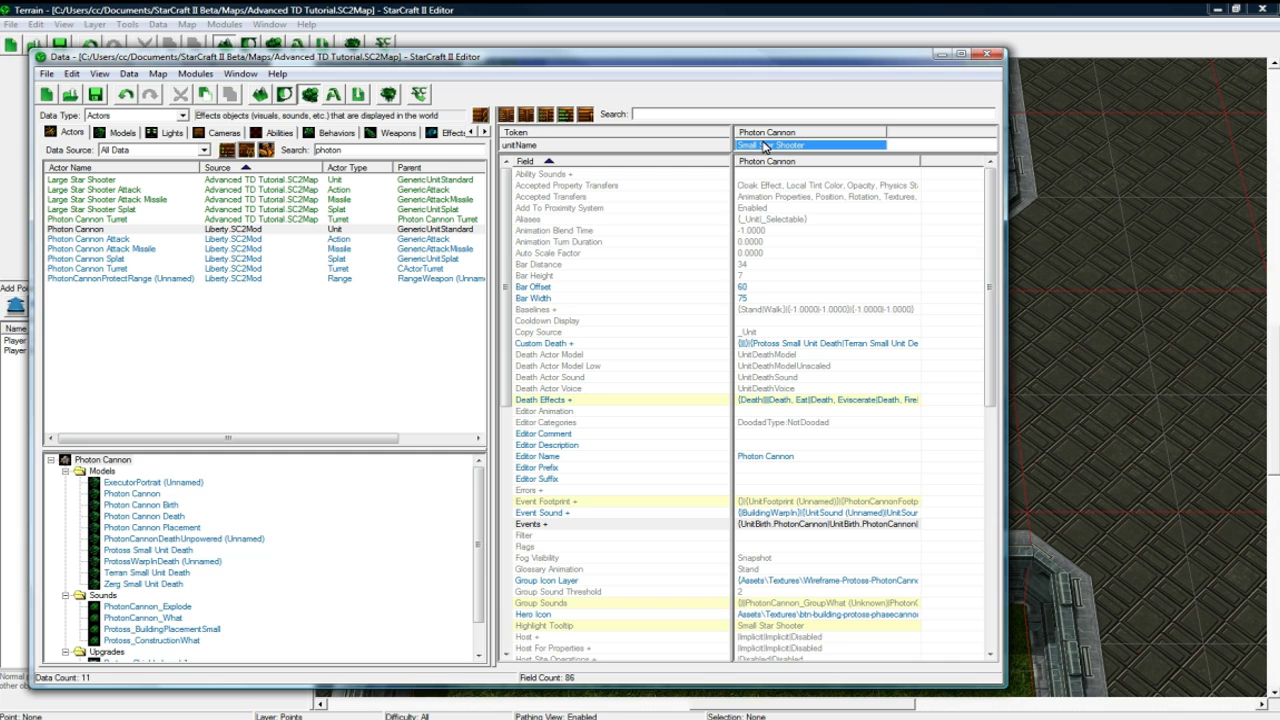
left_click(173, 231)
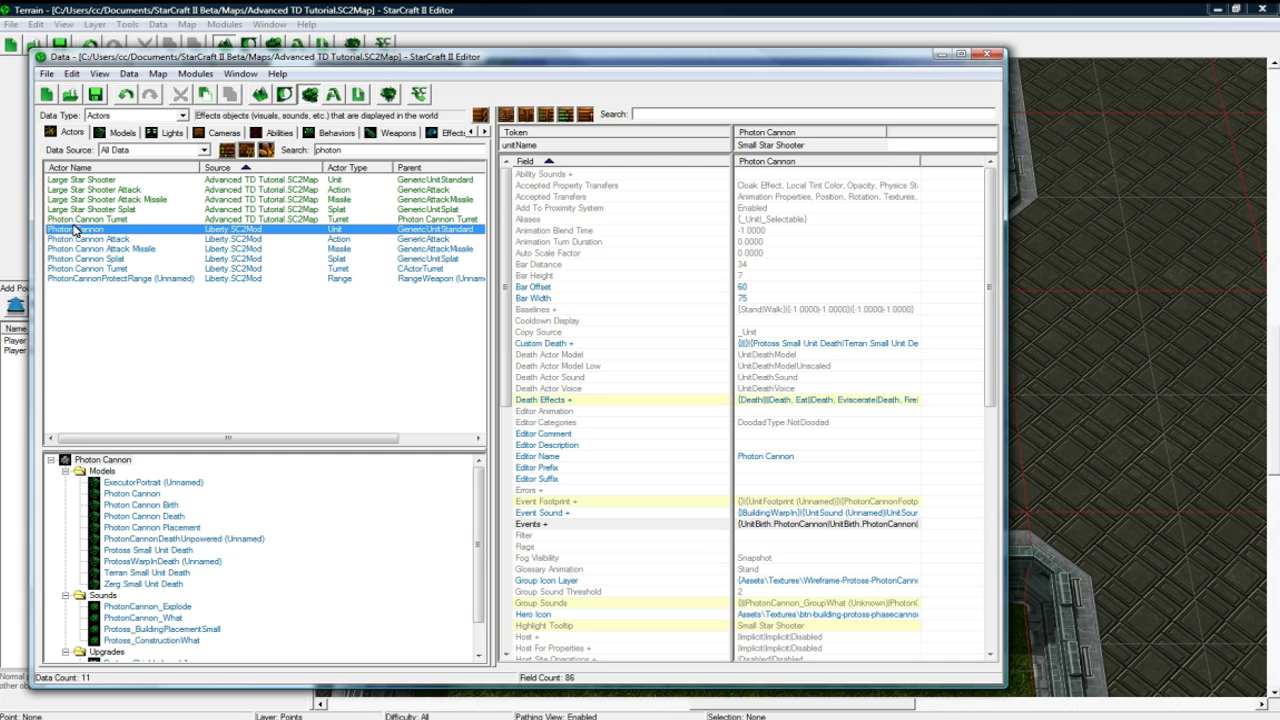
double_click(762, 525)
Step: Add a new Photon Cannon event with message type Ability Morph and sub name Finish
left_click(1015, 205)
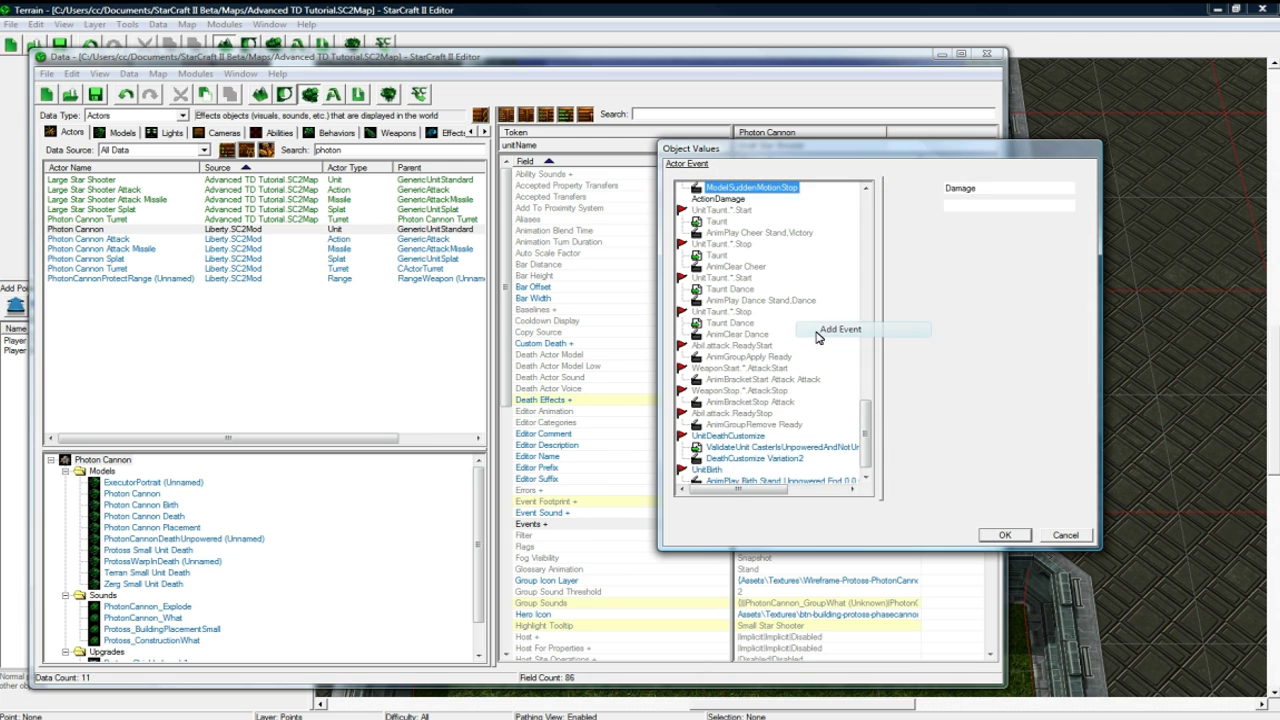
left_click(830, 248)
left_click(740, 199)
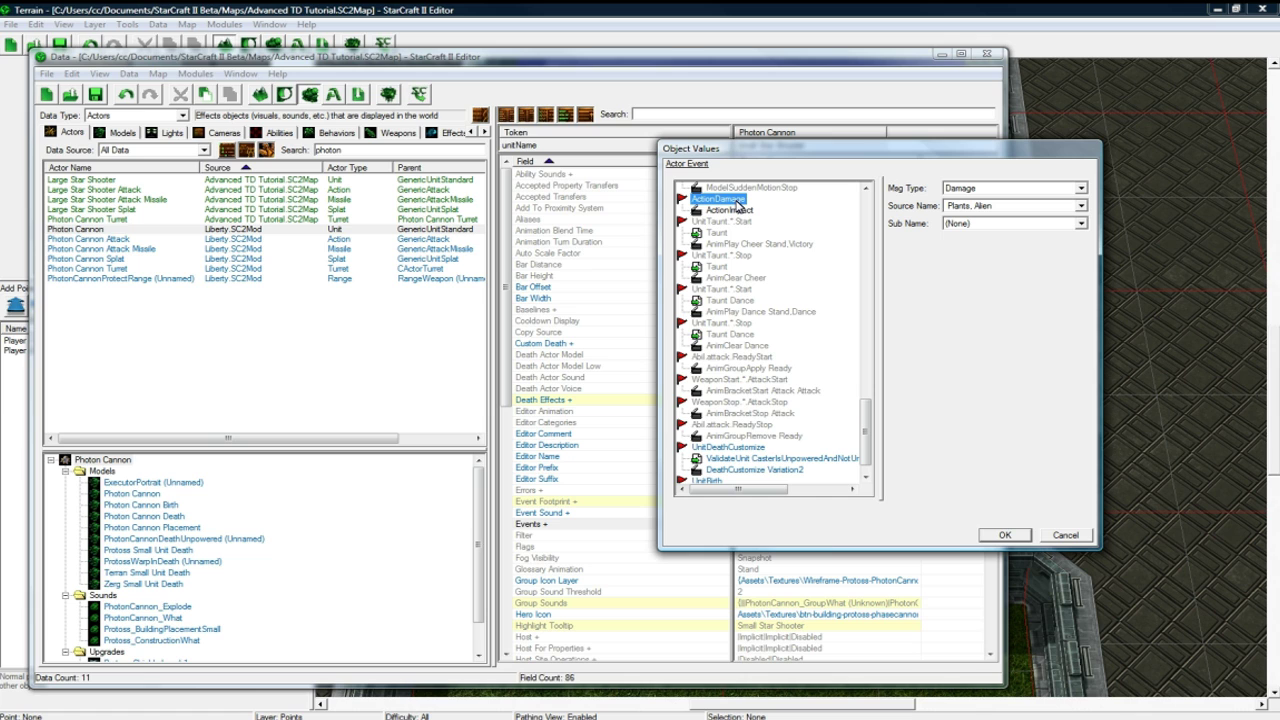
left_click(955, 189)
scroll(987, 228, "up", 10)
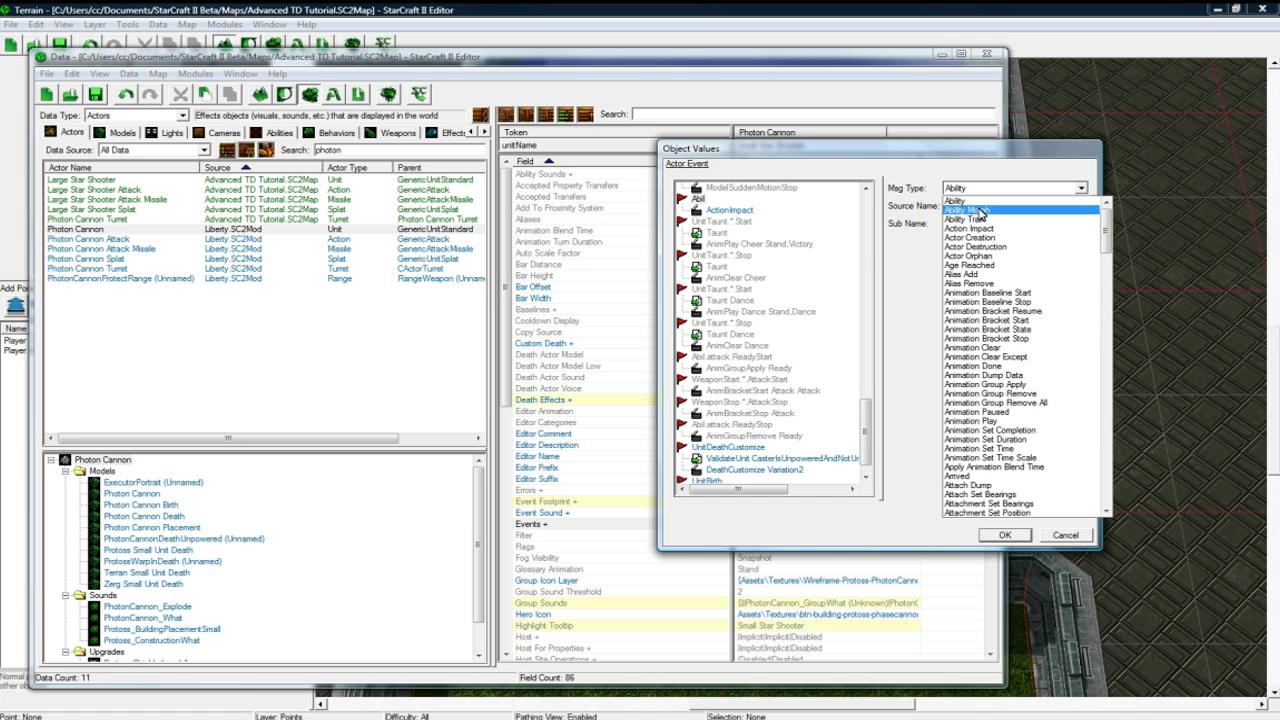
left_click(978, 218)
left_click(968, 224)
left_click(955, 254)
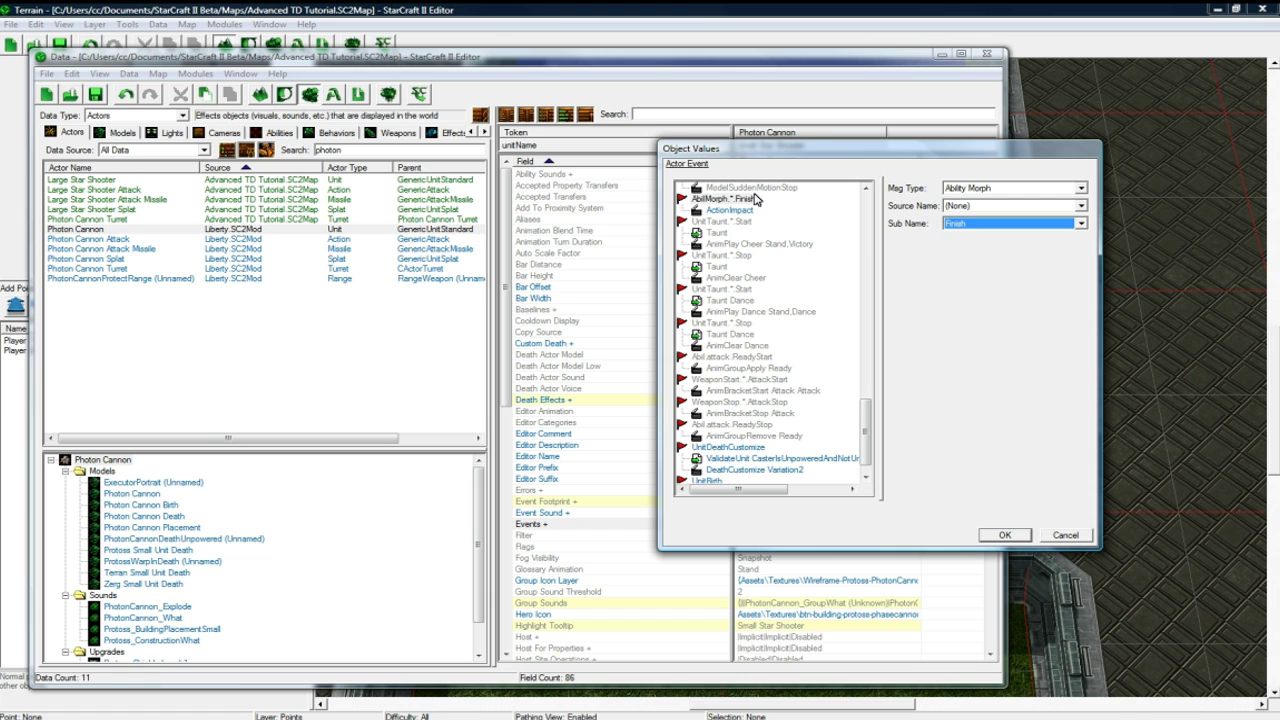
Step: Add a MorphTo term to the event targeting Large Star Shooter
right_click(745, 199)
left_click(780, 224)
left_click(1015, 188)
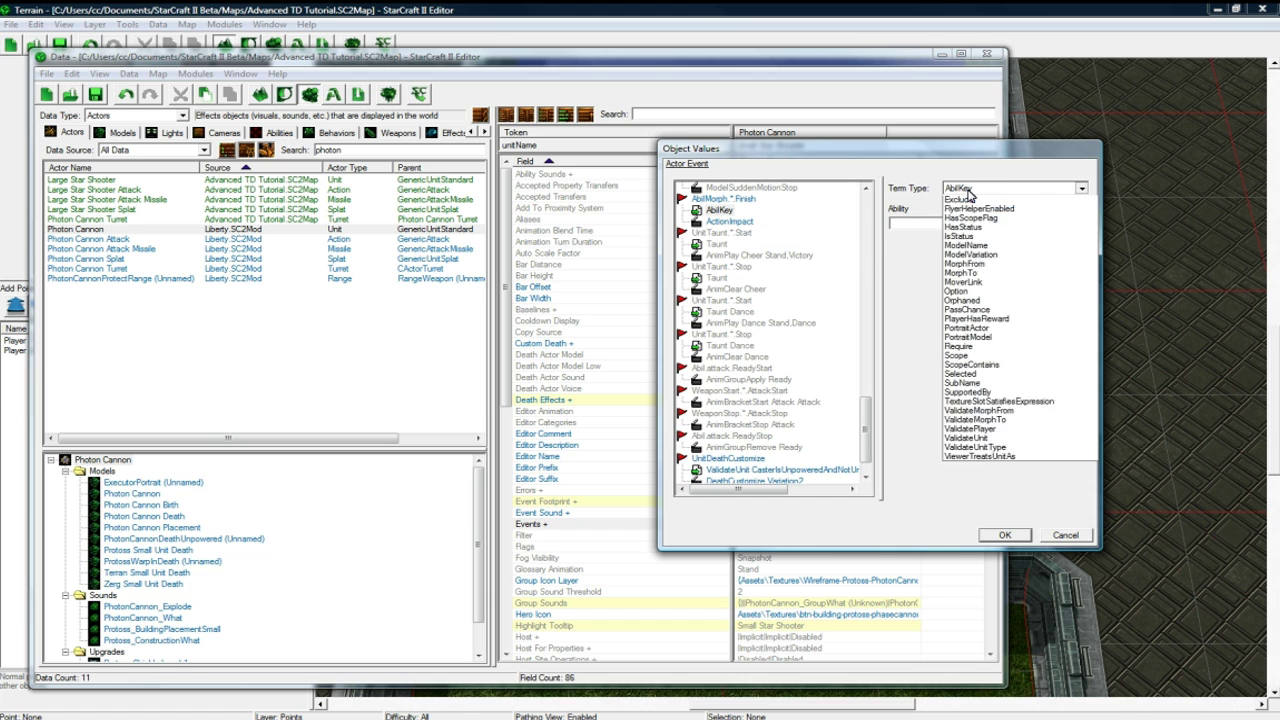
left_click(958, 320)
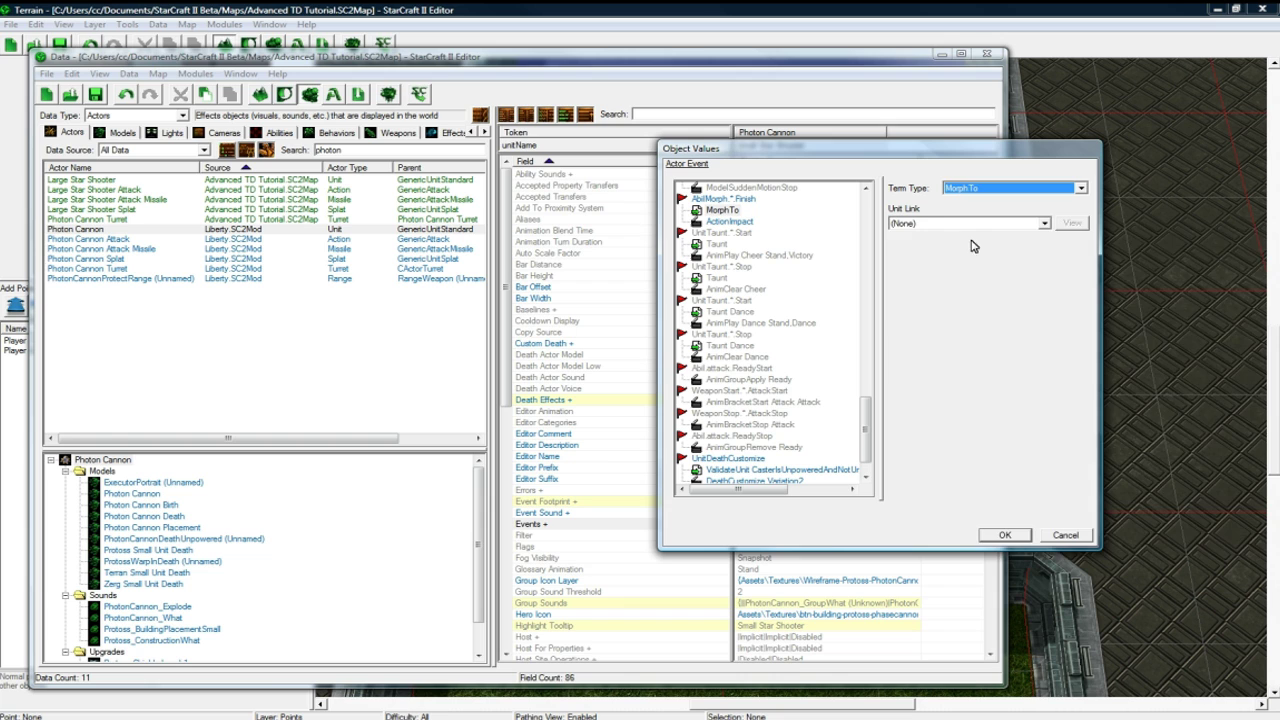
left_click(960, 222)
scroll(960, 430, "down", 2)
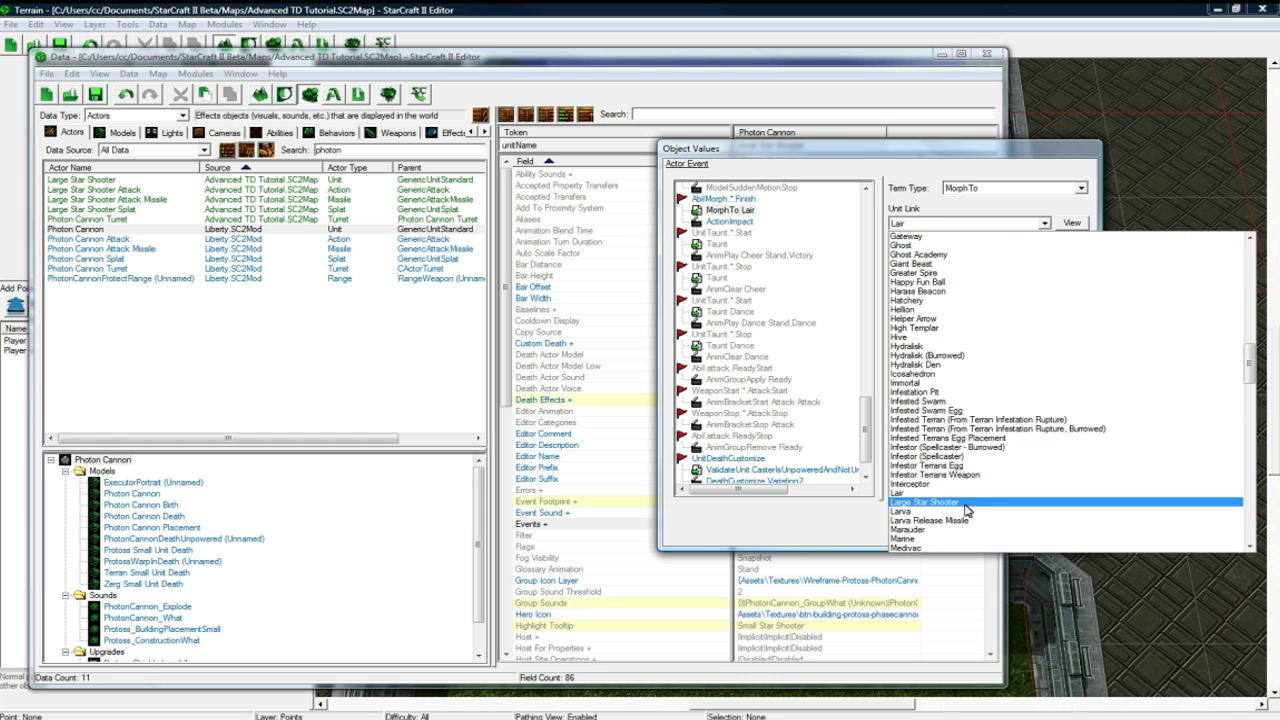
left_click(969, 510)
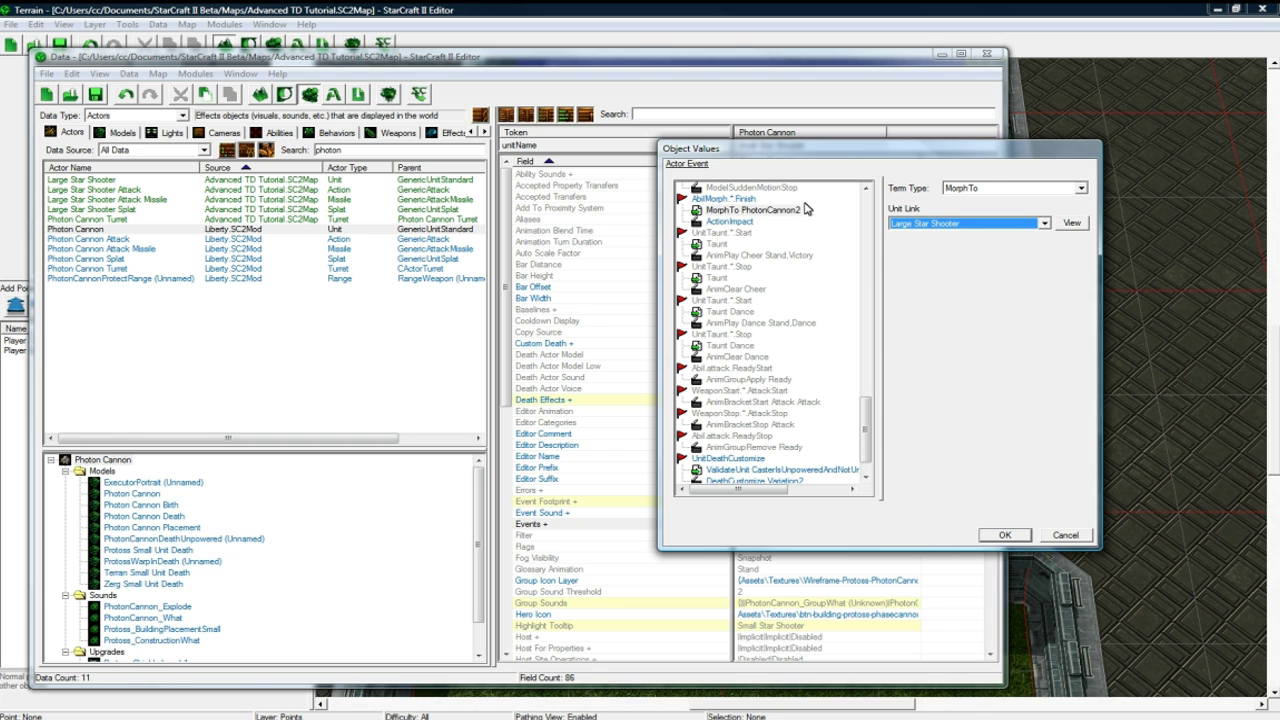
Step: Set the event's action message to Destroy and confirm the event with OK
left_click(734, 222)
left_click(988, 206)
scroll(1000, 450, "down", 1)
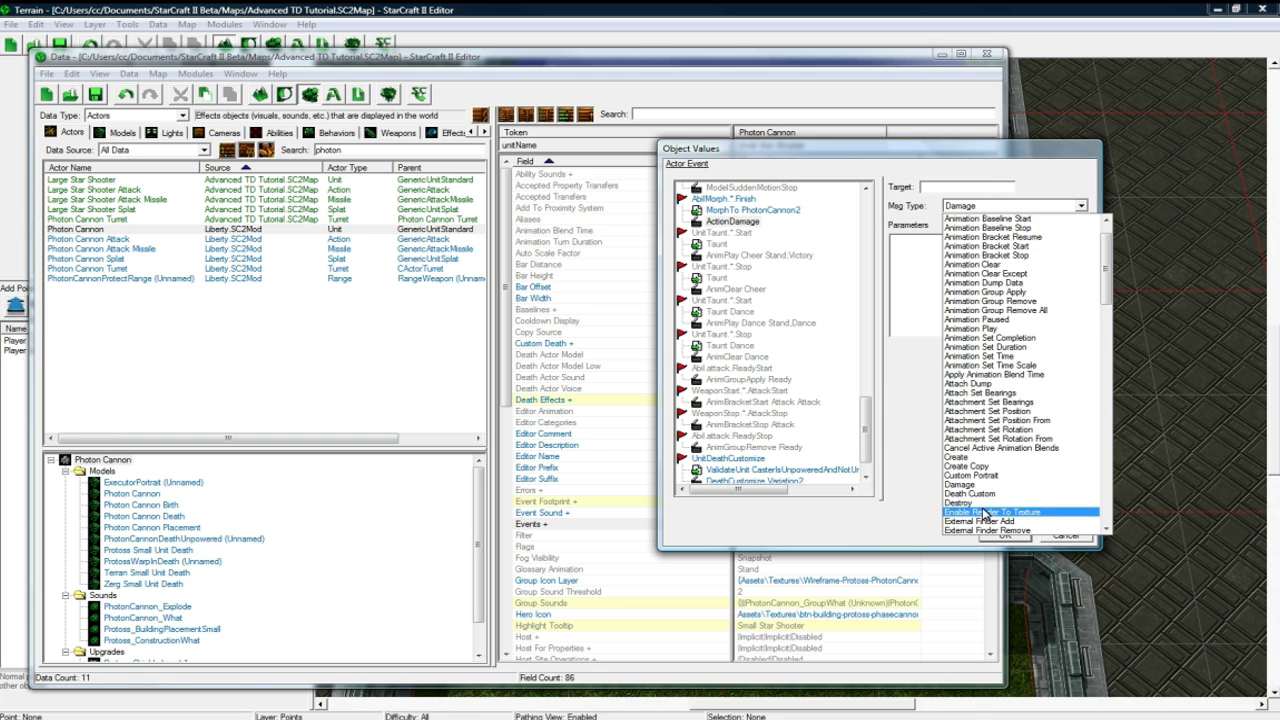
left_click(990, 512)
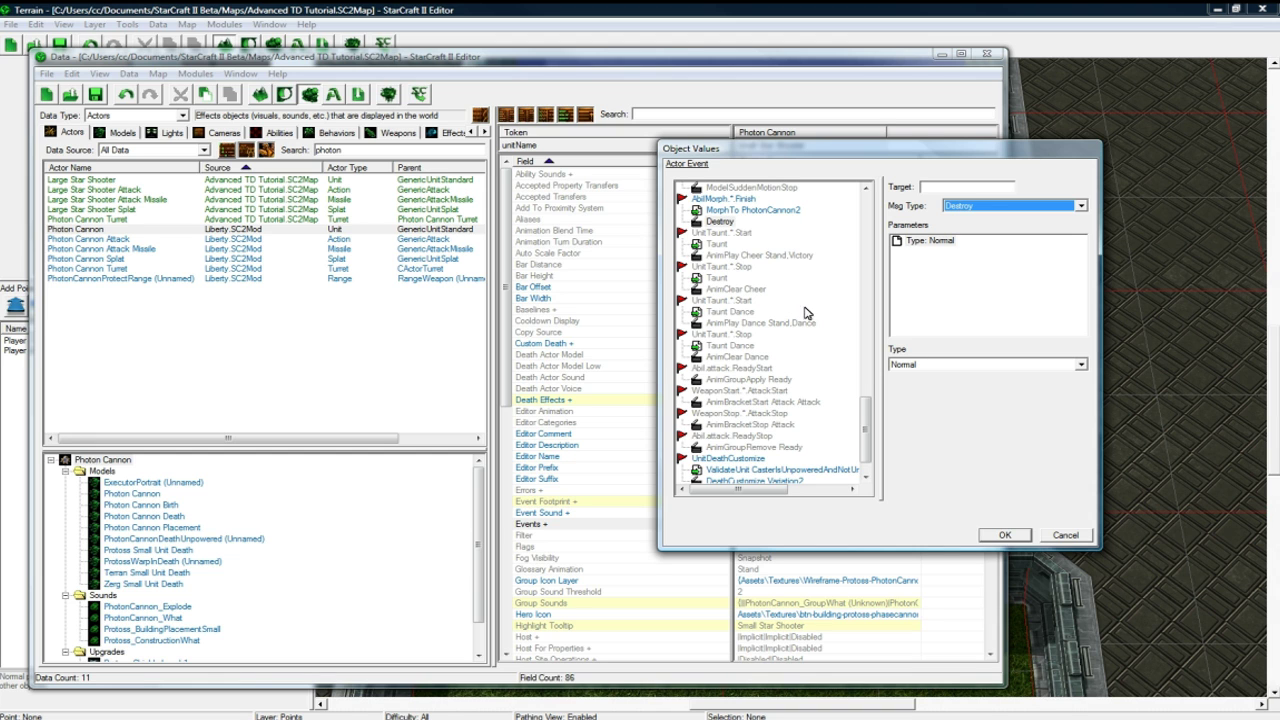
left_click(998, 537)
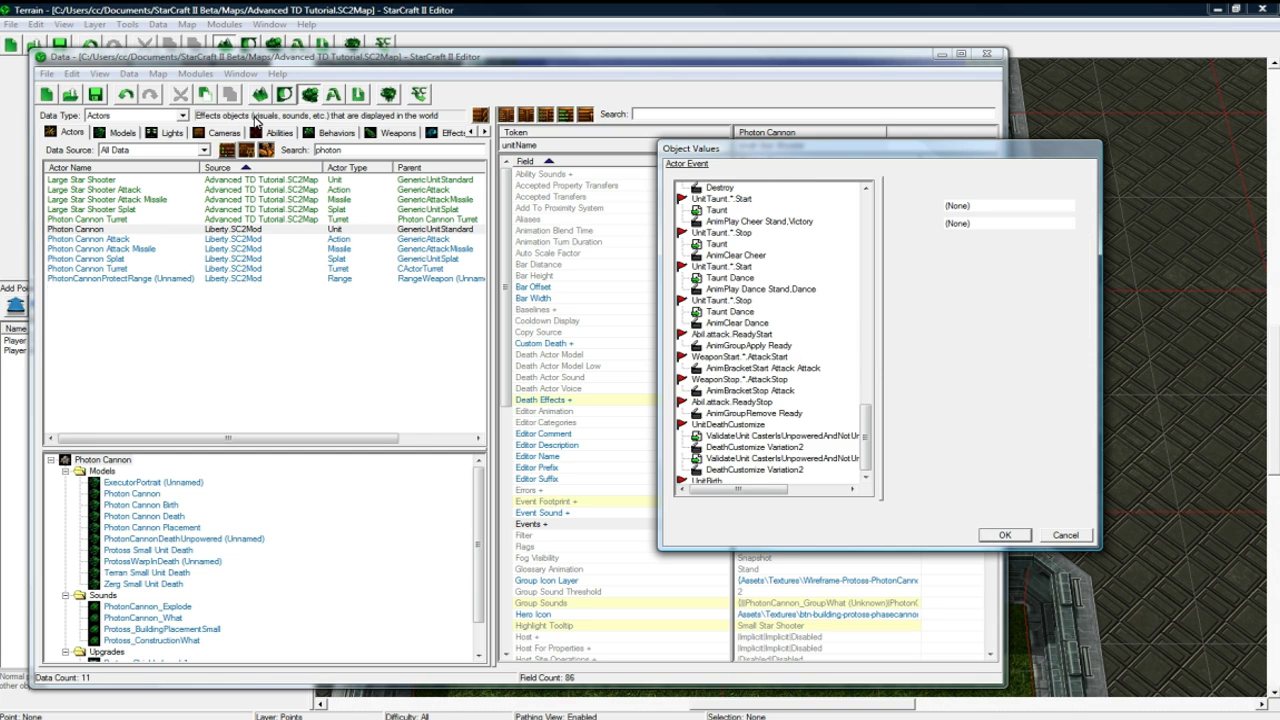
Step: Close the events editor with OK, clear the 'photon' actor search, and open the Trigger editor
left_click(97, 94)
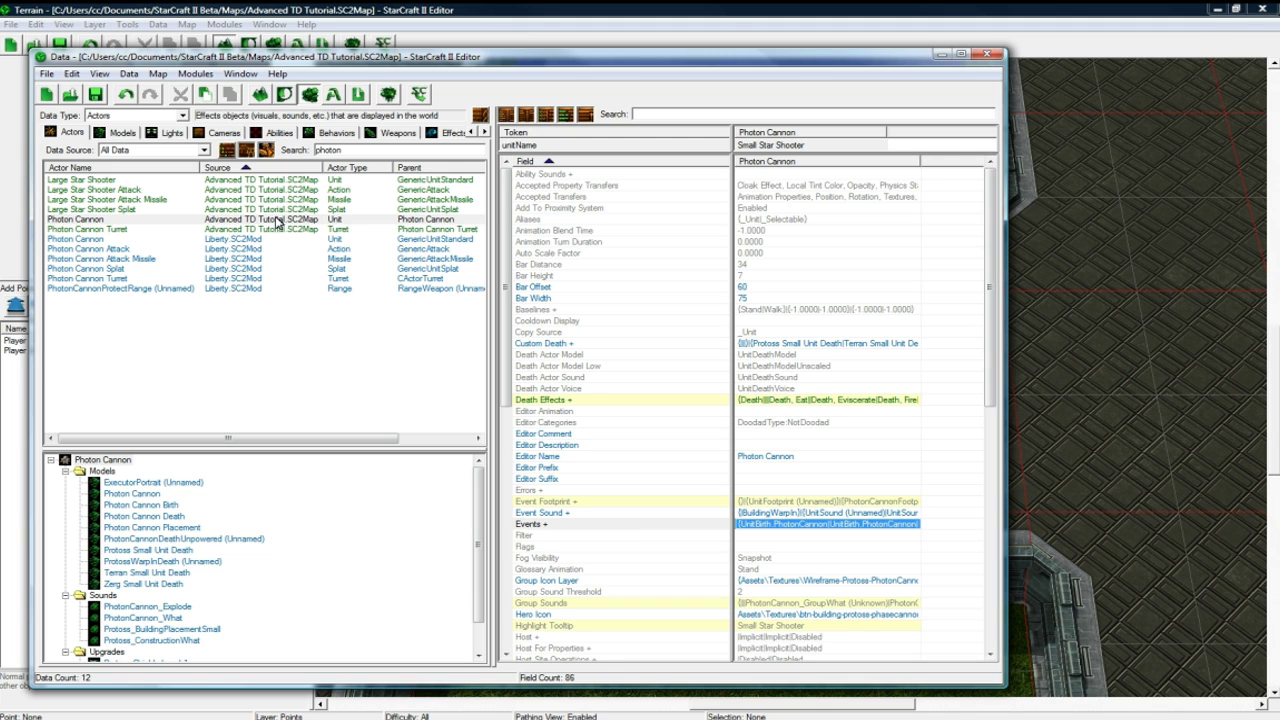
left_click_drag(350, 148, 312, 152)
key("BackSpace")
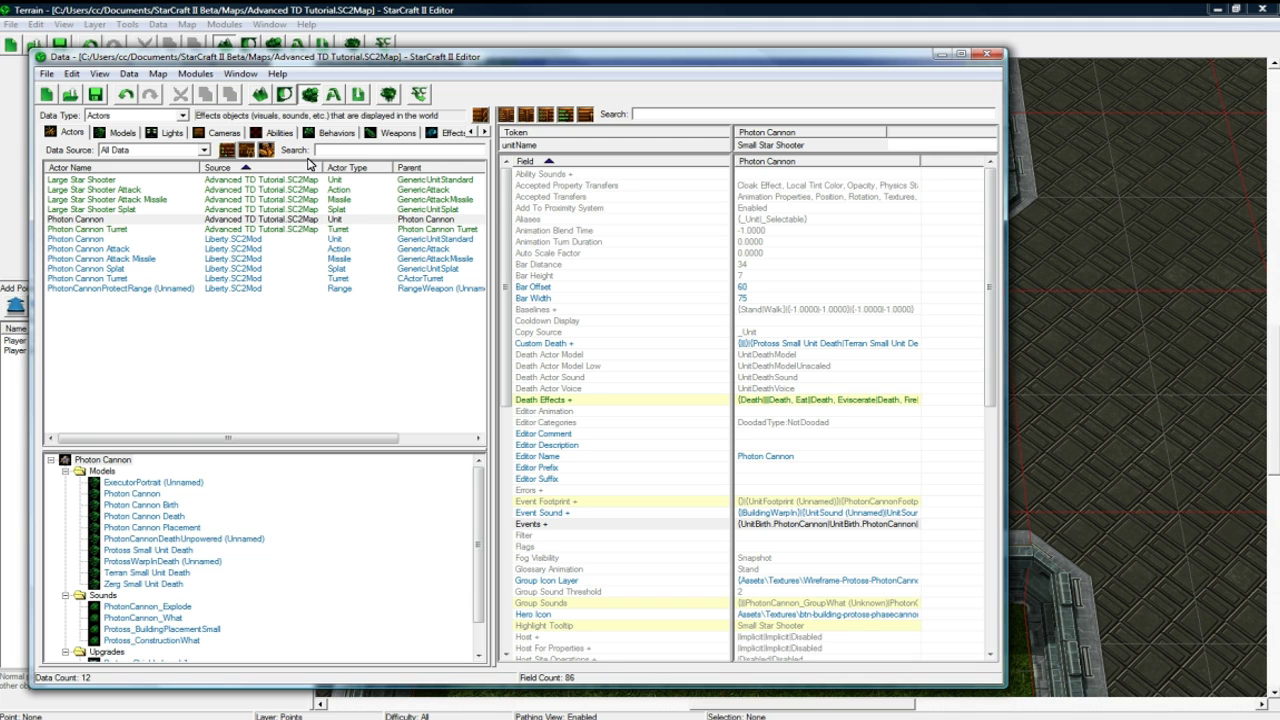
left_click(224, 219)
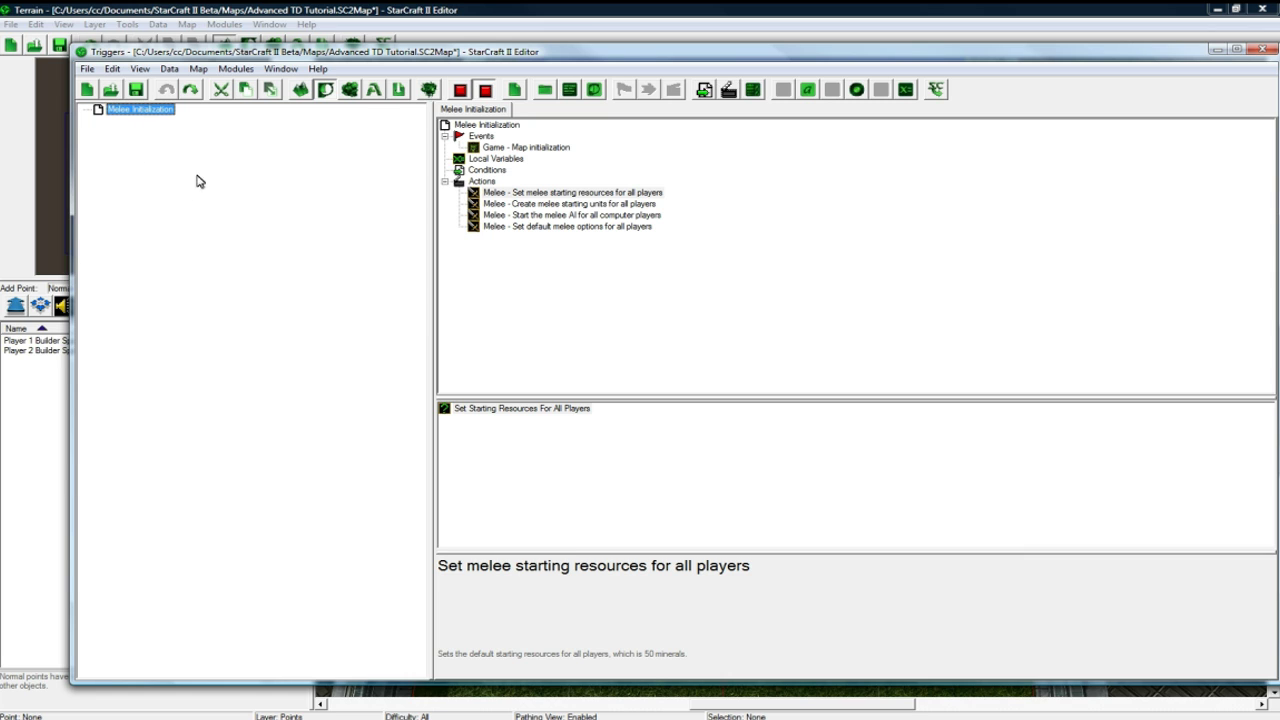
Step: Delete the melee actions (starting resources, units, AI, default options) from Melee Initialization
left_click(519, 203)
left_click(516, 227)
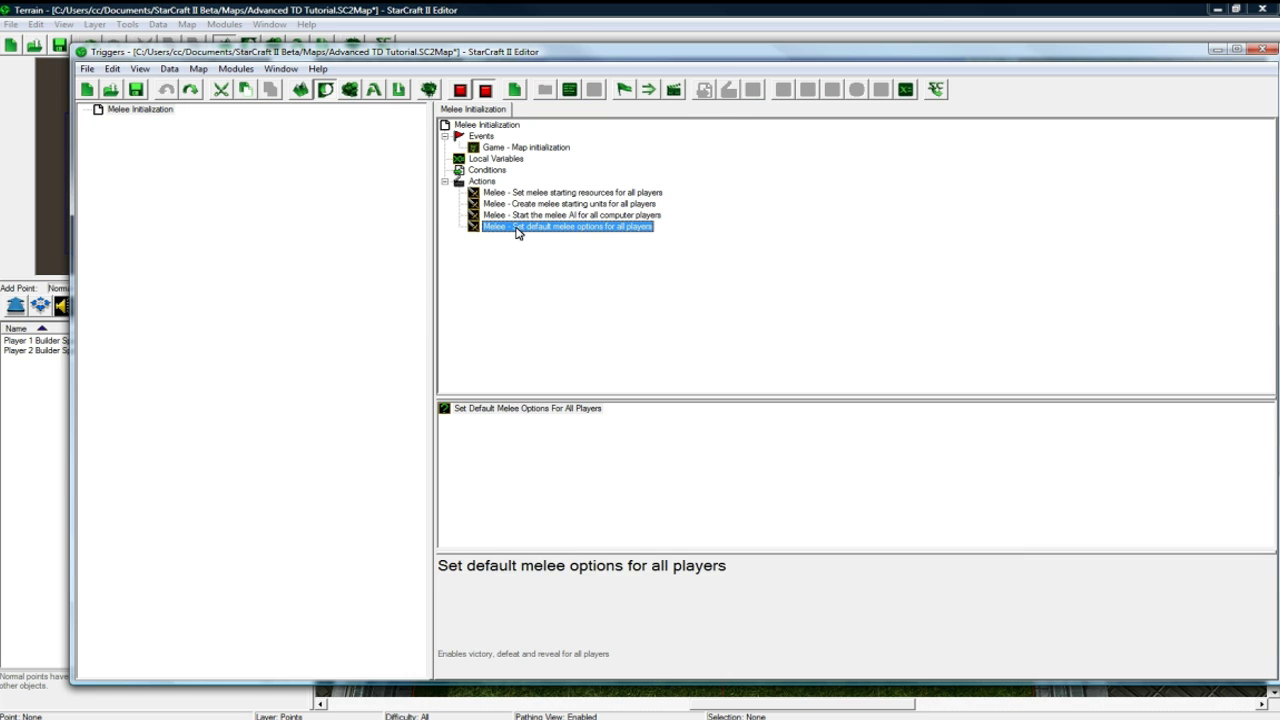
left_click(518, 216)
left_click(520, 204)
left_click(521, 193)
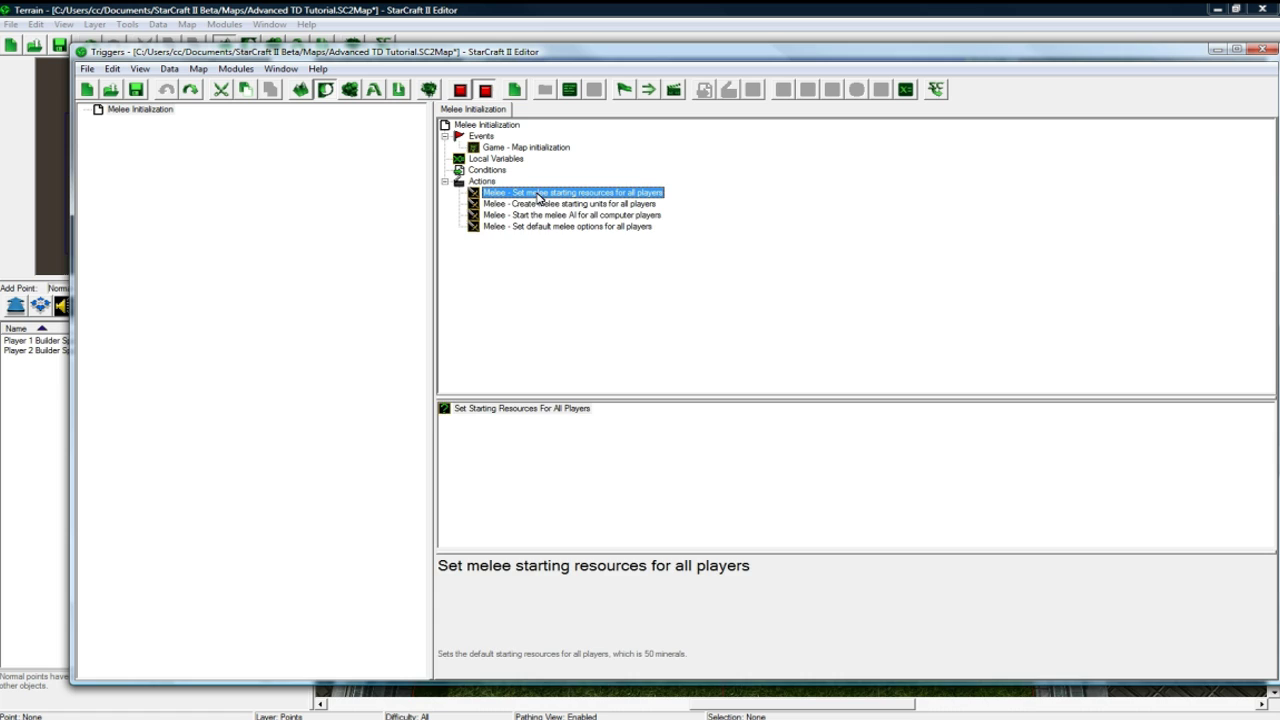
key("Delete")
key("Delete")
key("Delete")
key("Delete")
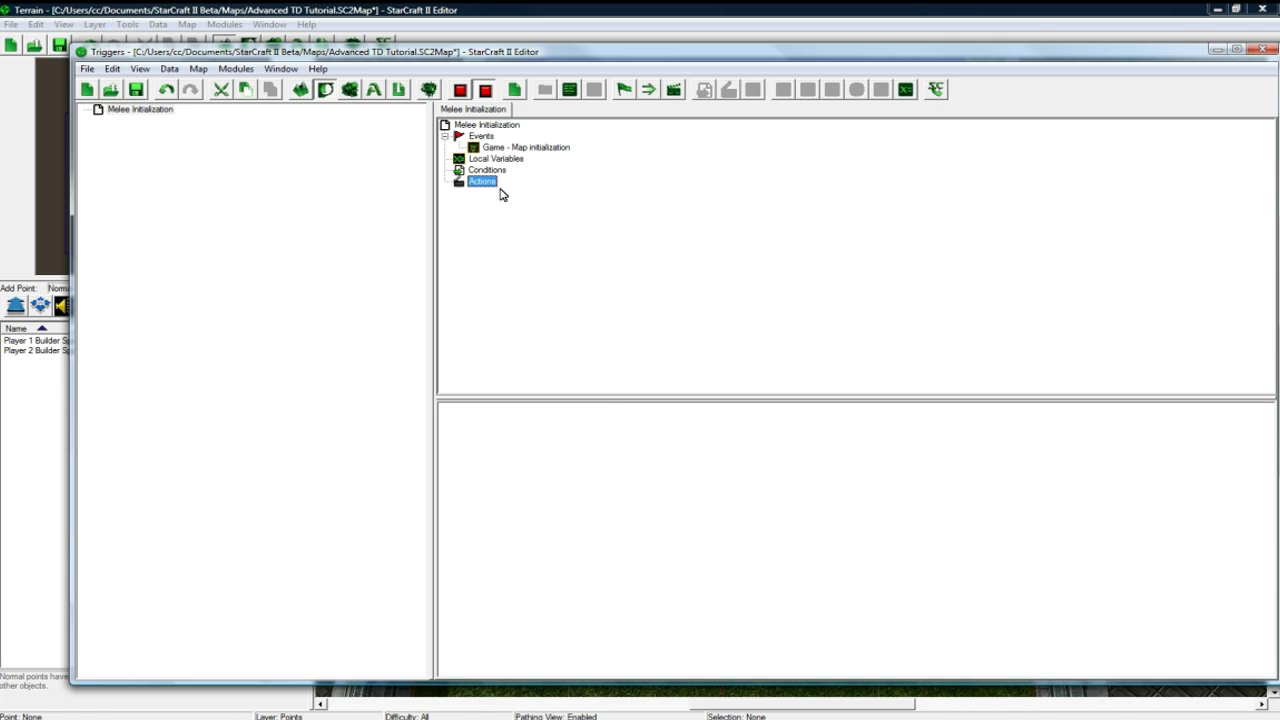
Step: Rename the Melee Initialization trigger to Init
left_click(145, 109)
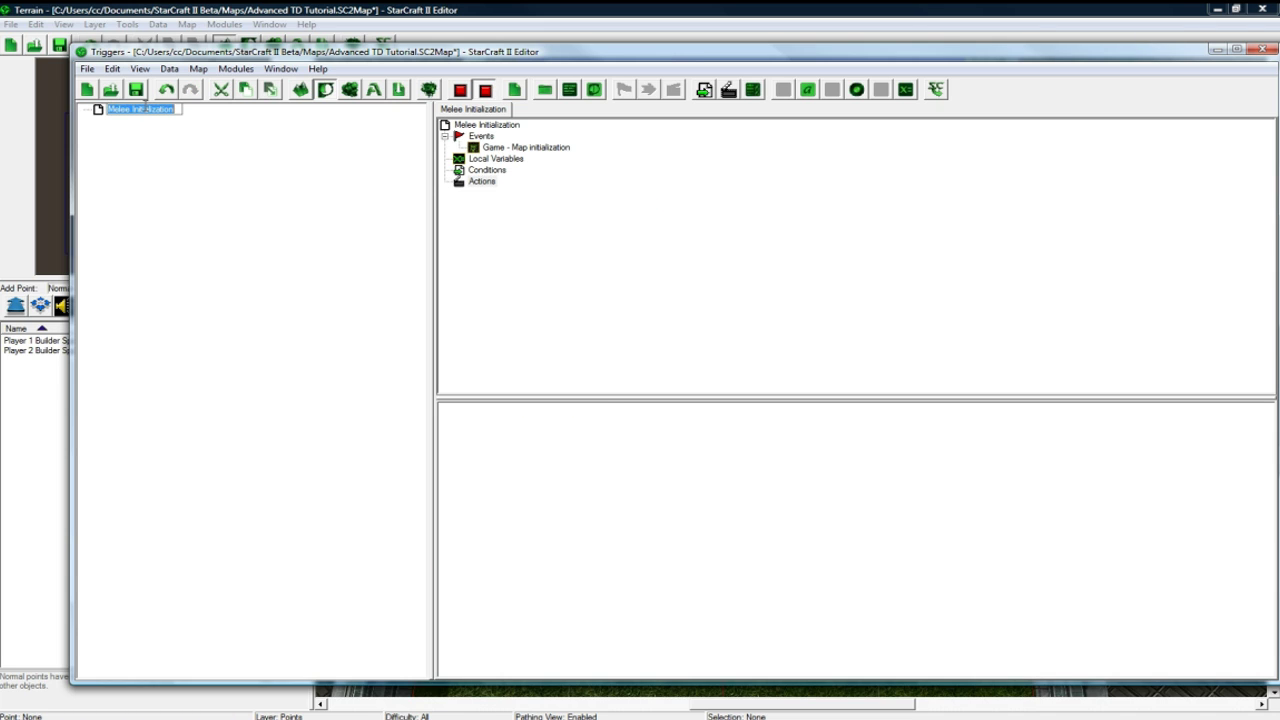
type("Init")
key("Return")
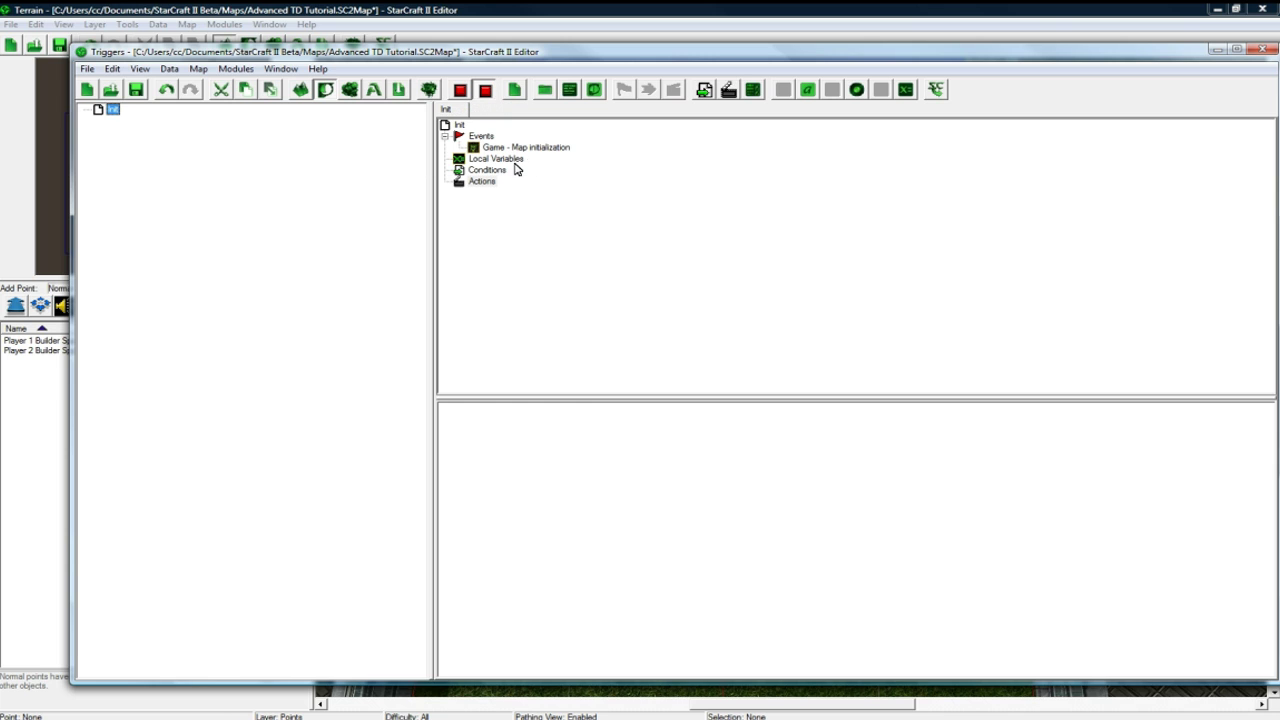
Step: Create a new global variable named Wave Unit Types
right_click(125, 150)
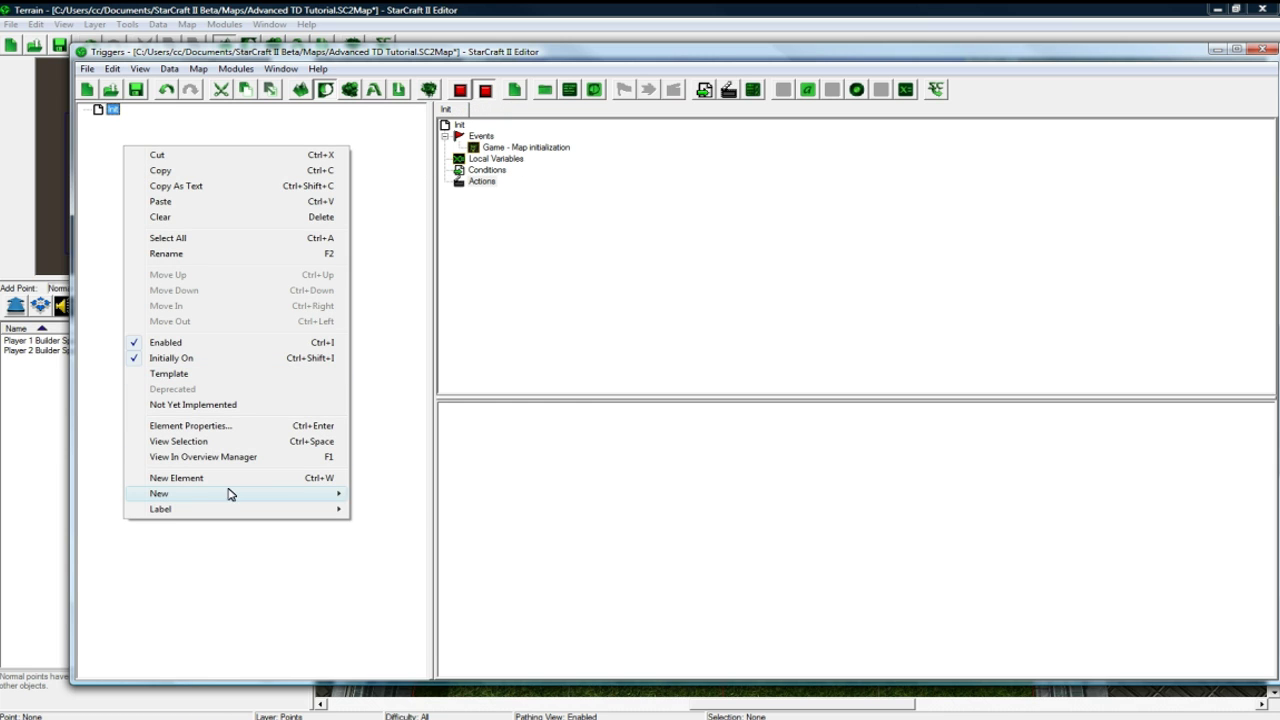
mouse_move(229, 494)
left_click(404, 647)
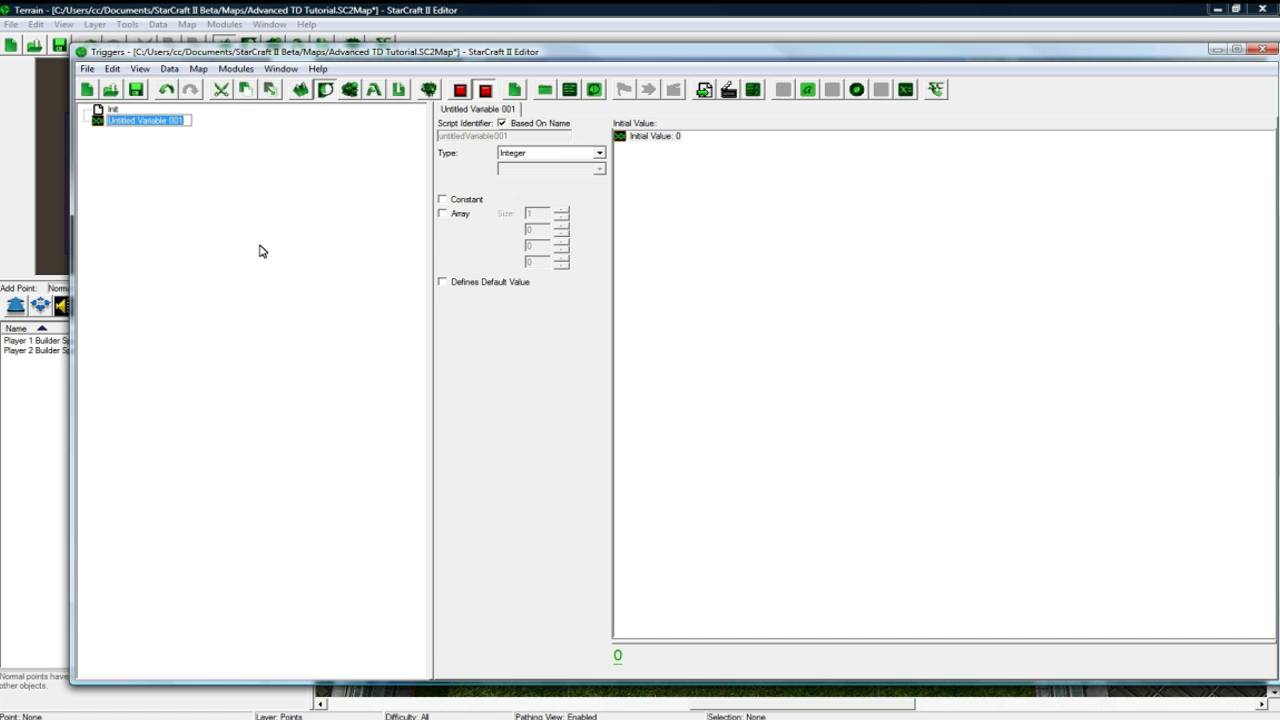
type("Wave Unit Types")
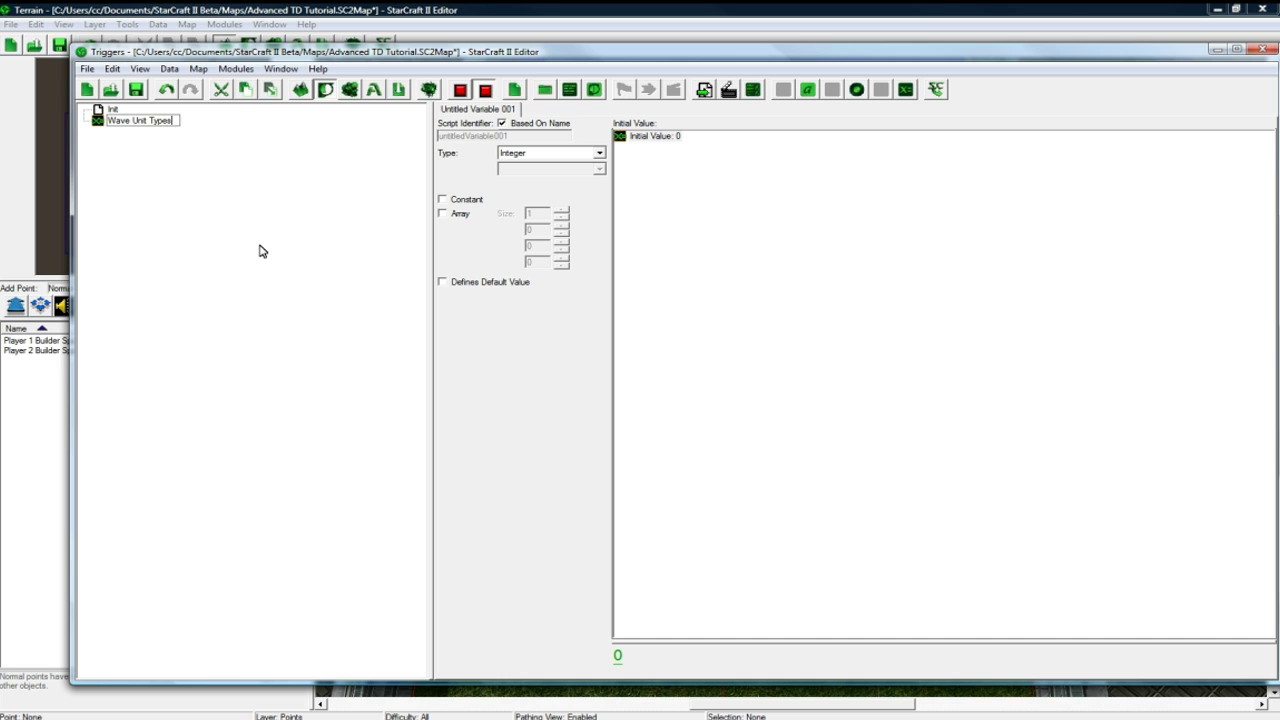
key("Return")
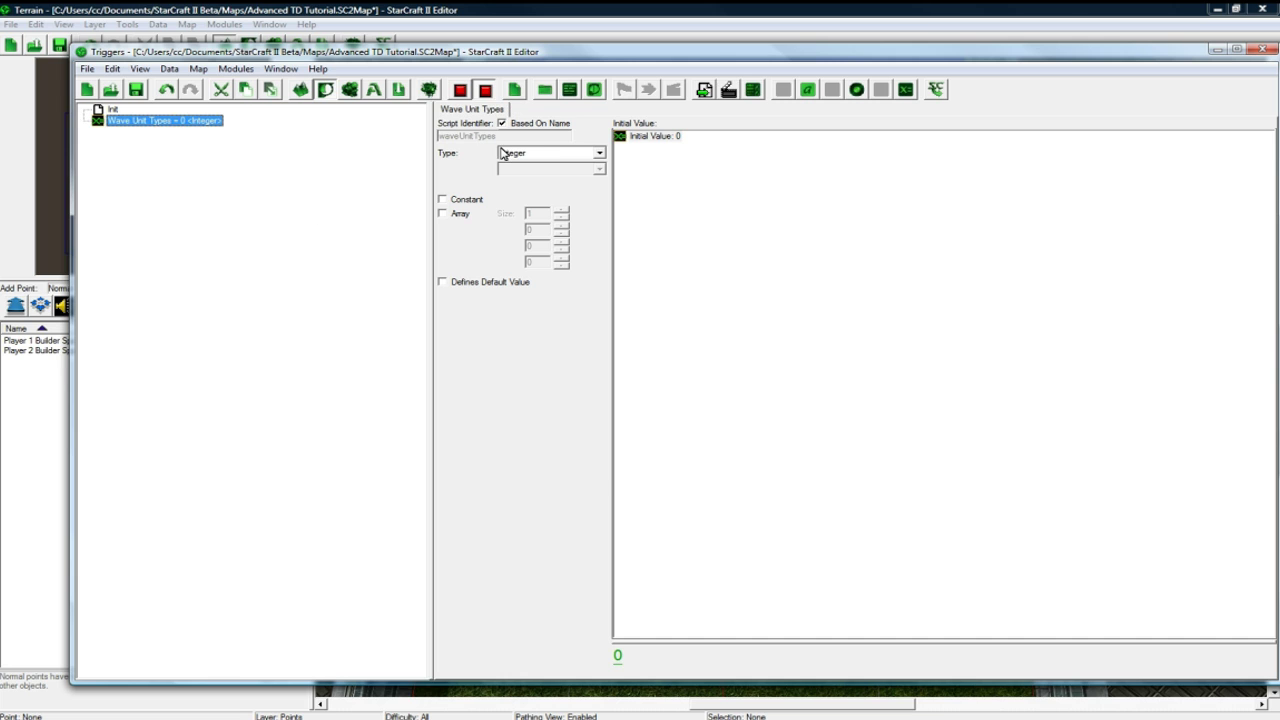
Step: Set Wave Unit Types to type Unit Type as an array of size 4
left_click(562, 153)
key("u")
scroll(553, 410, "down", 2)
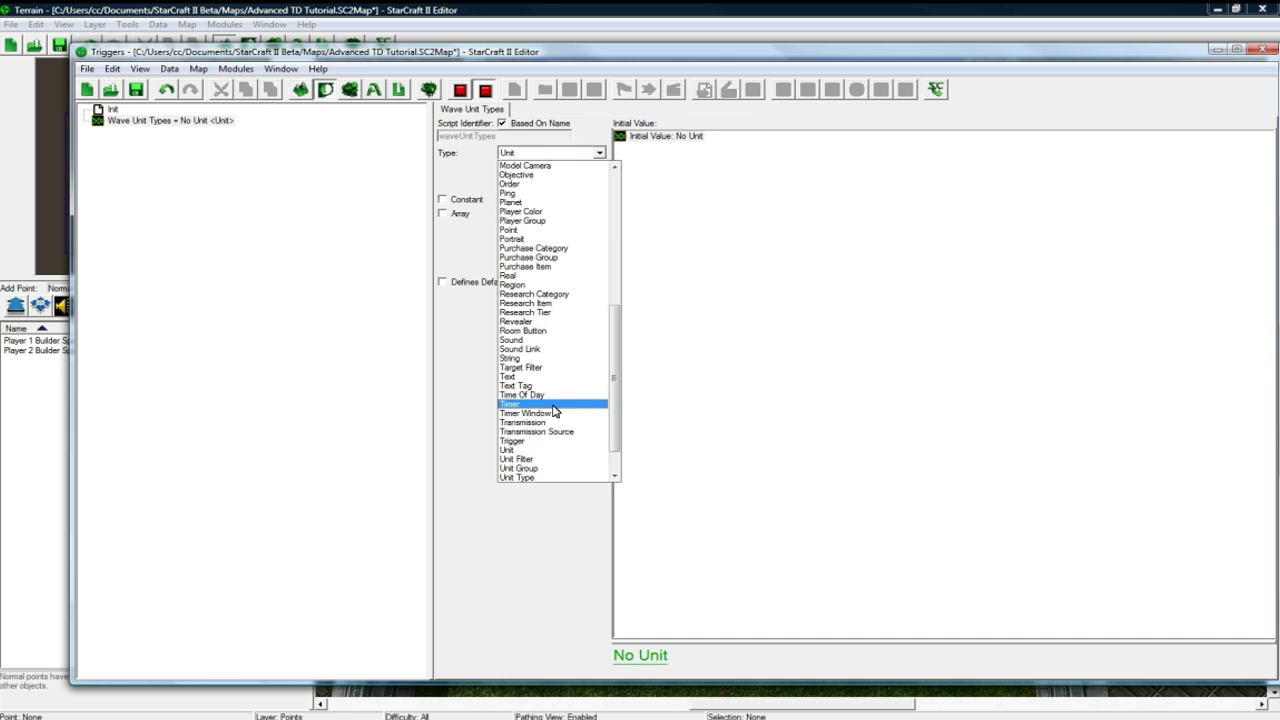
left_click(520, 477)
left_click(459, 215)
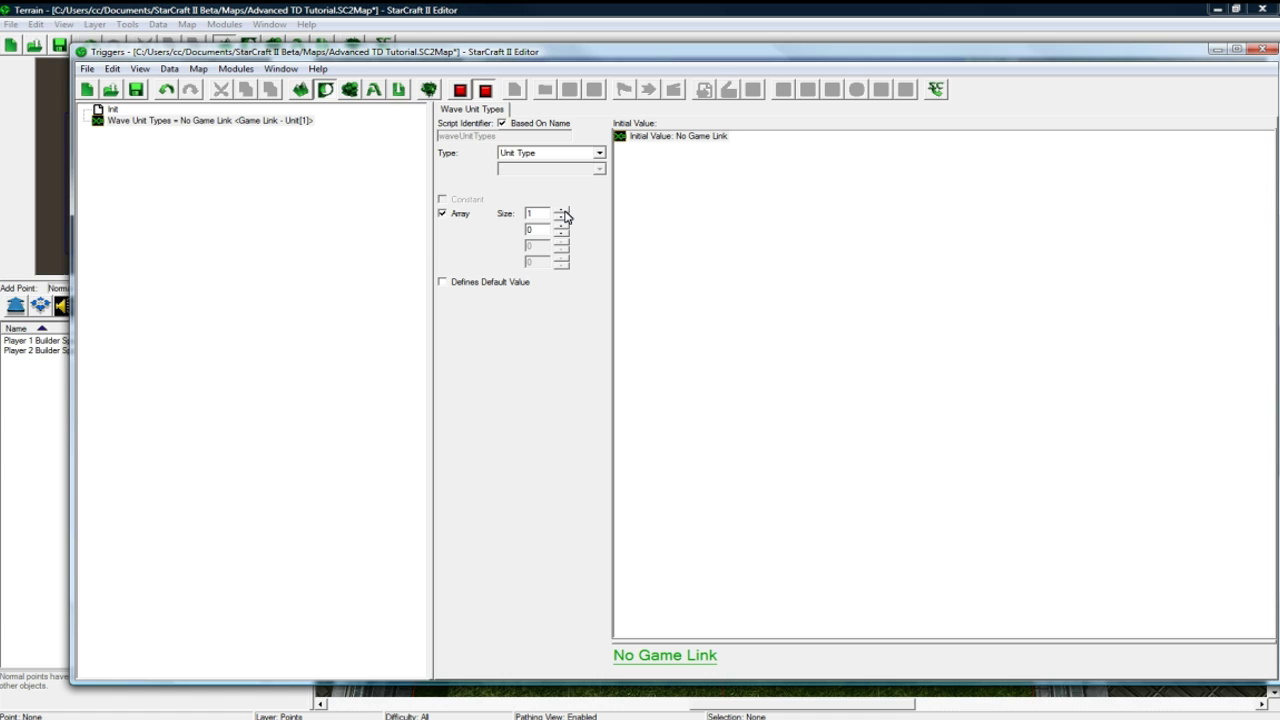
left_click(211, 123)
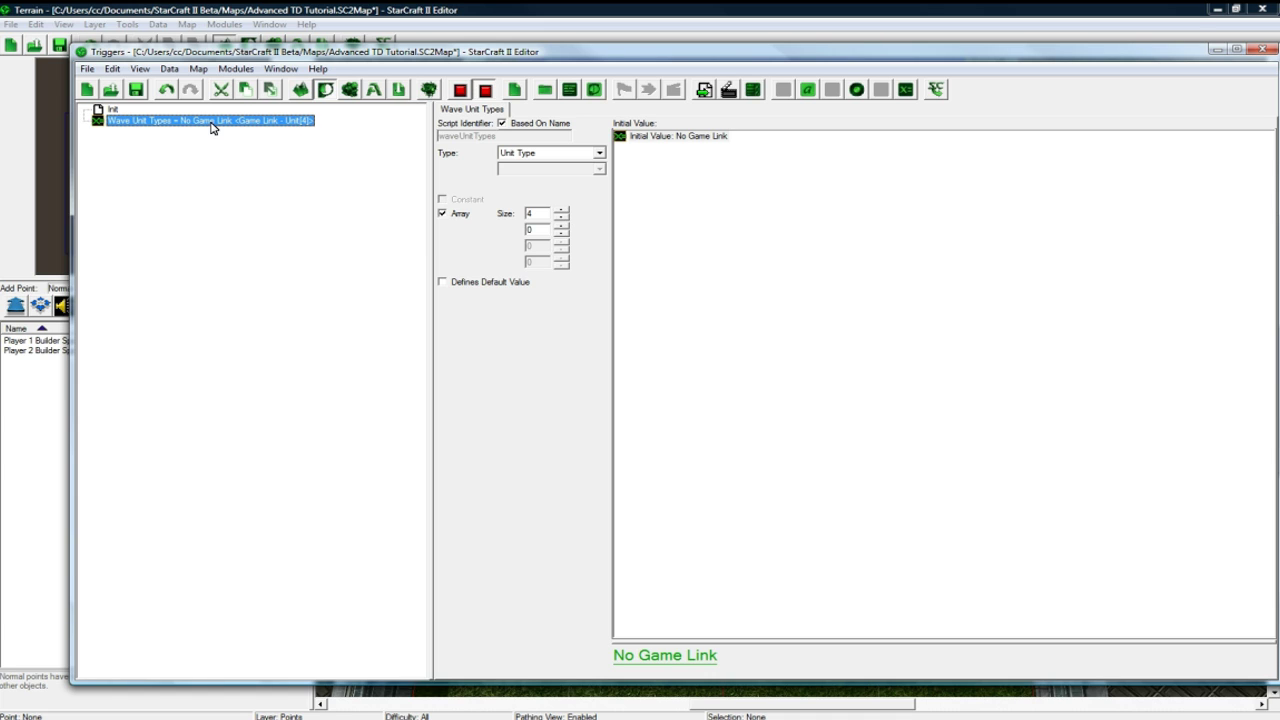
left_click(533, 212)
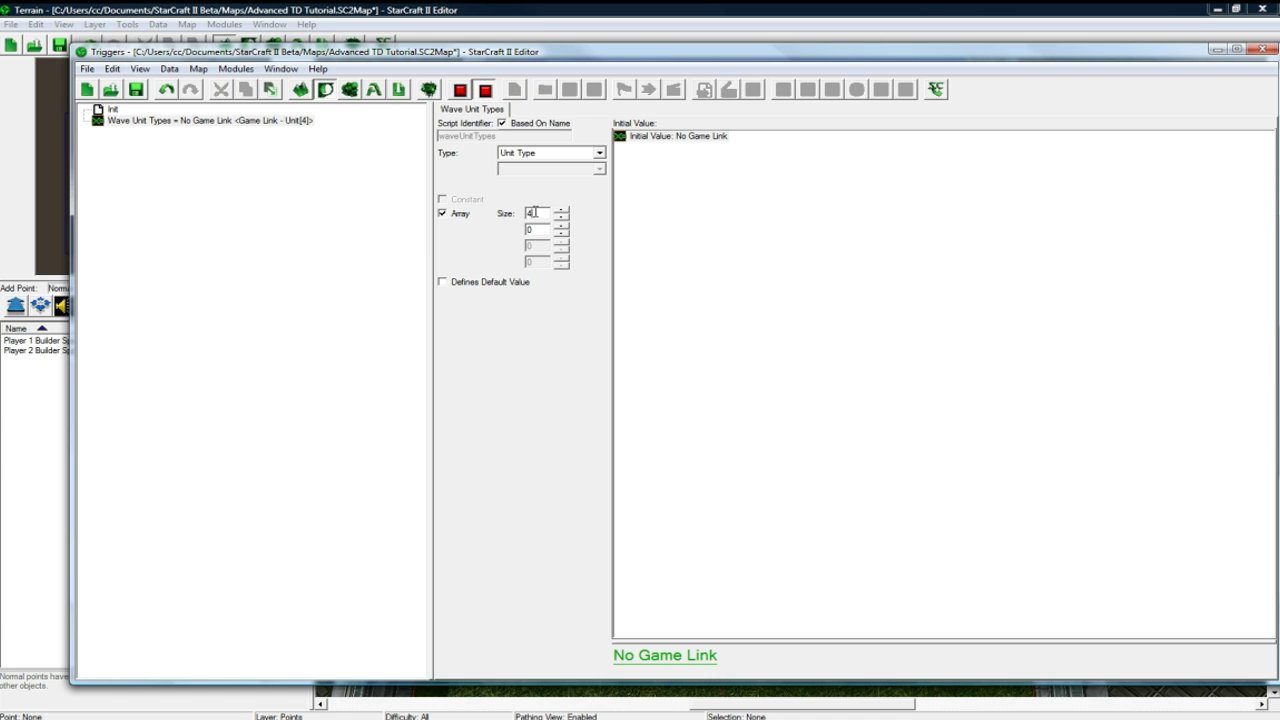
left_click(263, 123)
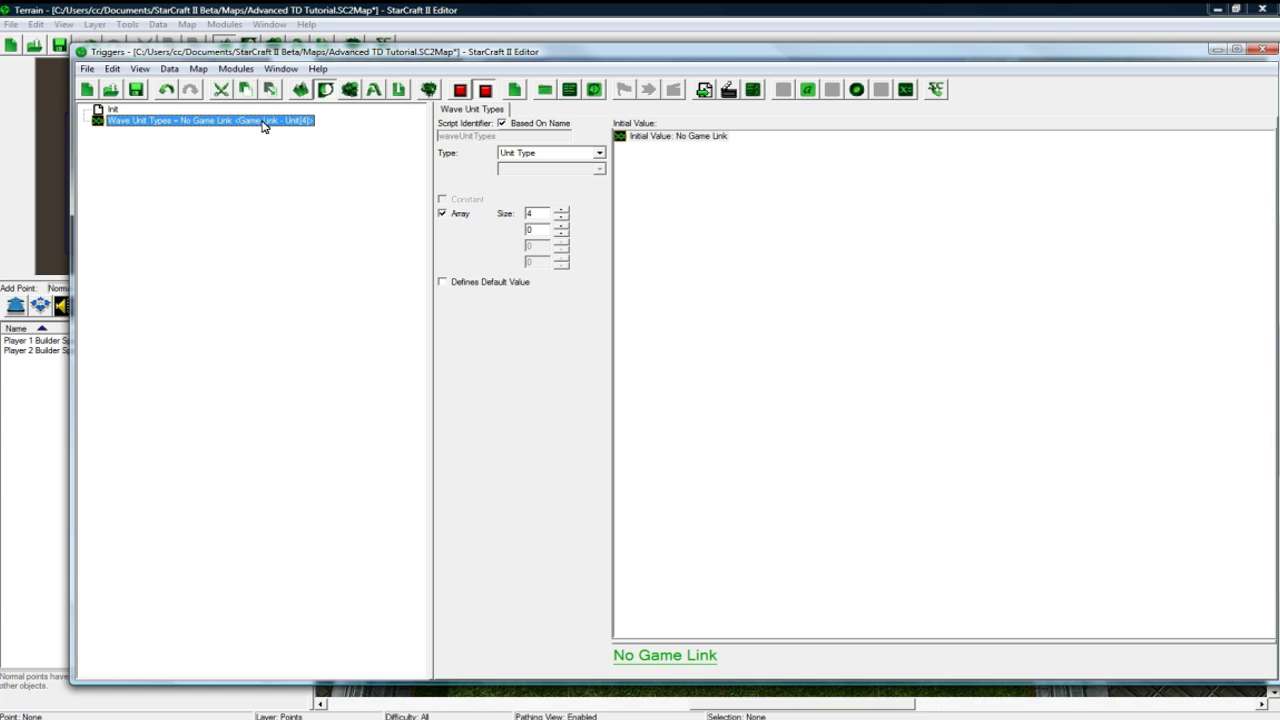
Step: Duplicate Wave Unit Types as Wave Messages, then delete that copy
key("ctrl+c")
key("ctrl+v")
left_click(175, 133)
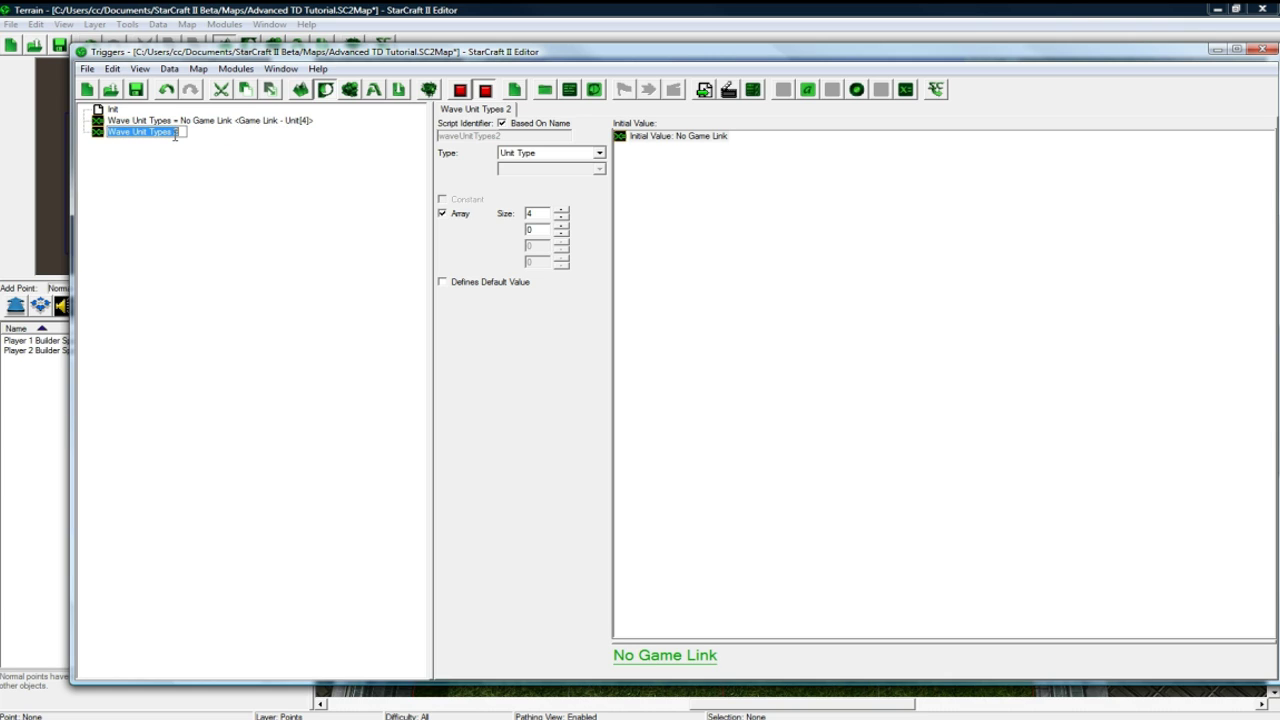
type("Wave Messages")
key("Return")
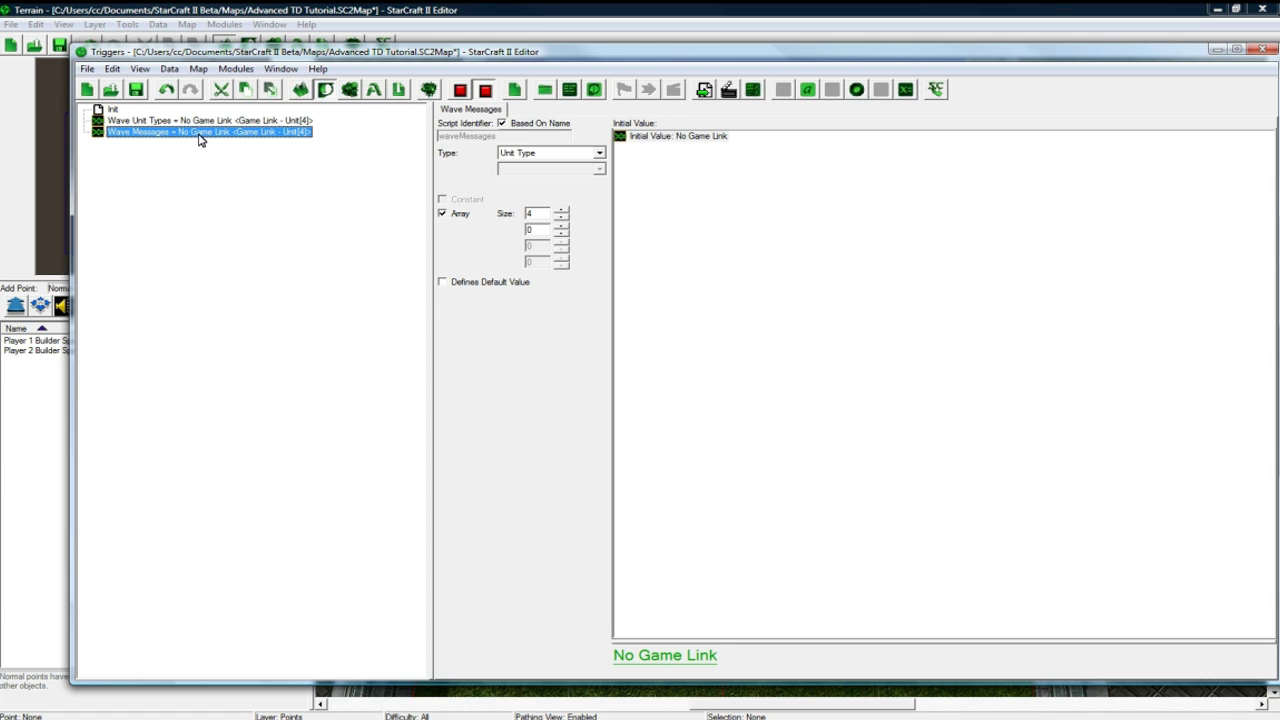
key("Delete")
Step: Paste a copy named Wave Spawn Amount and set its type to Integer
key("ctrl+v")
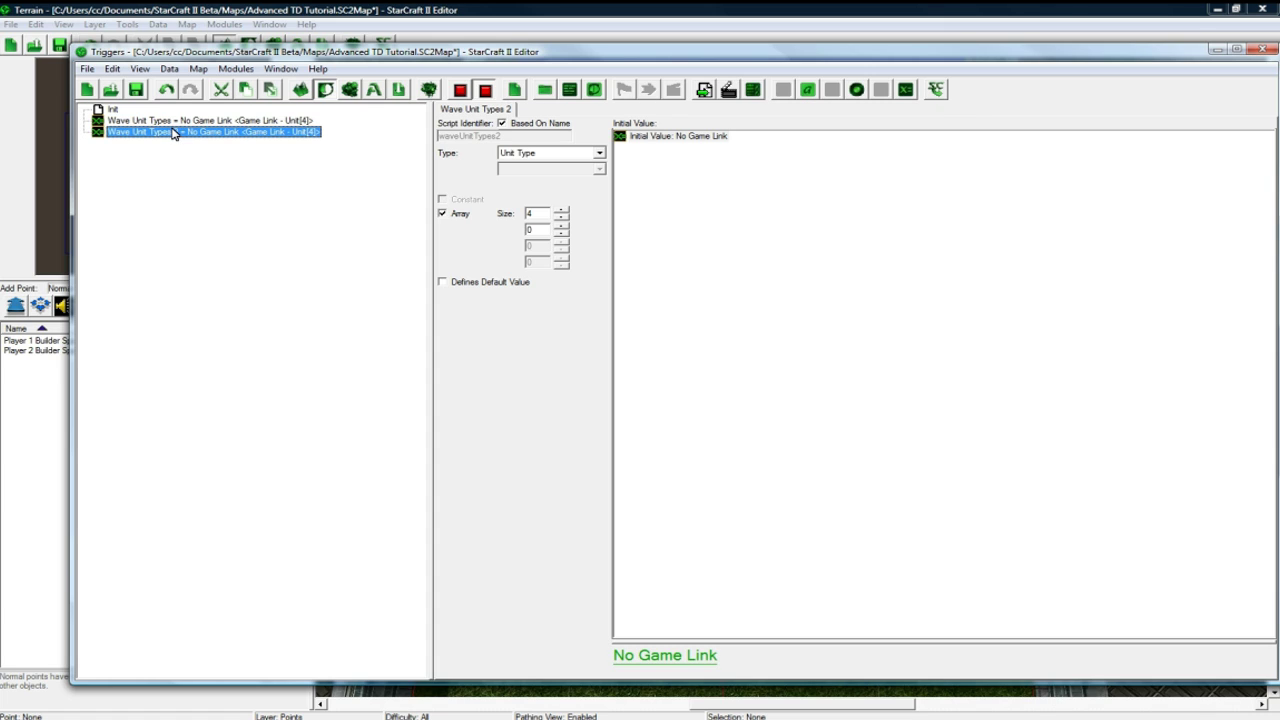
left_click(172, 133)
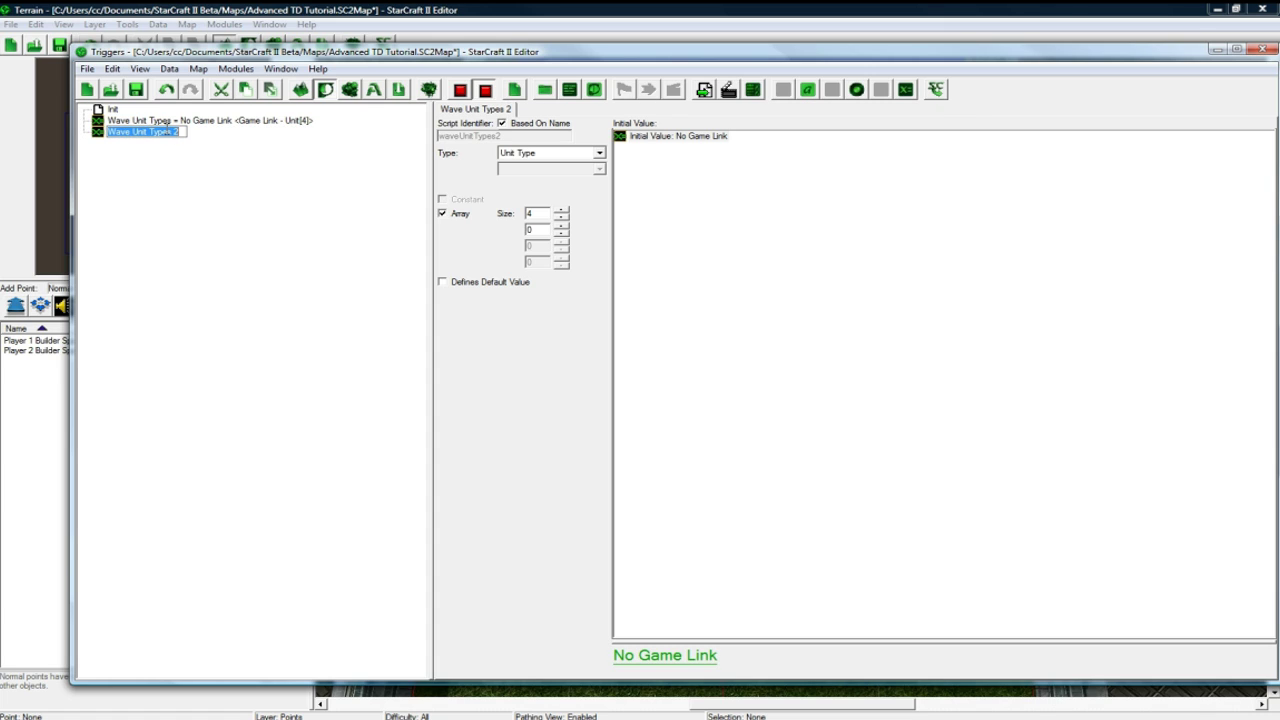
type("Wave Spawn Amount")
key("Return")
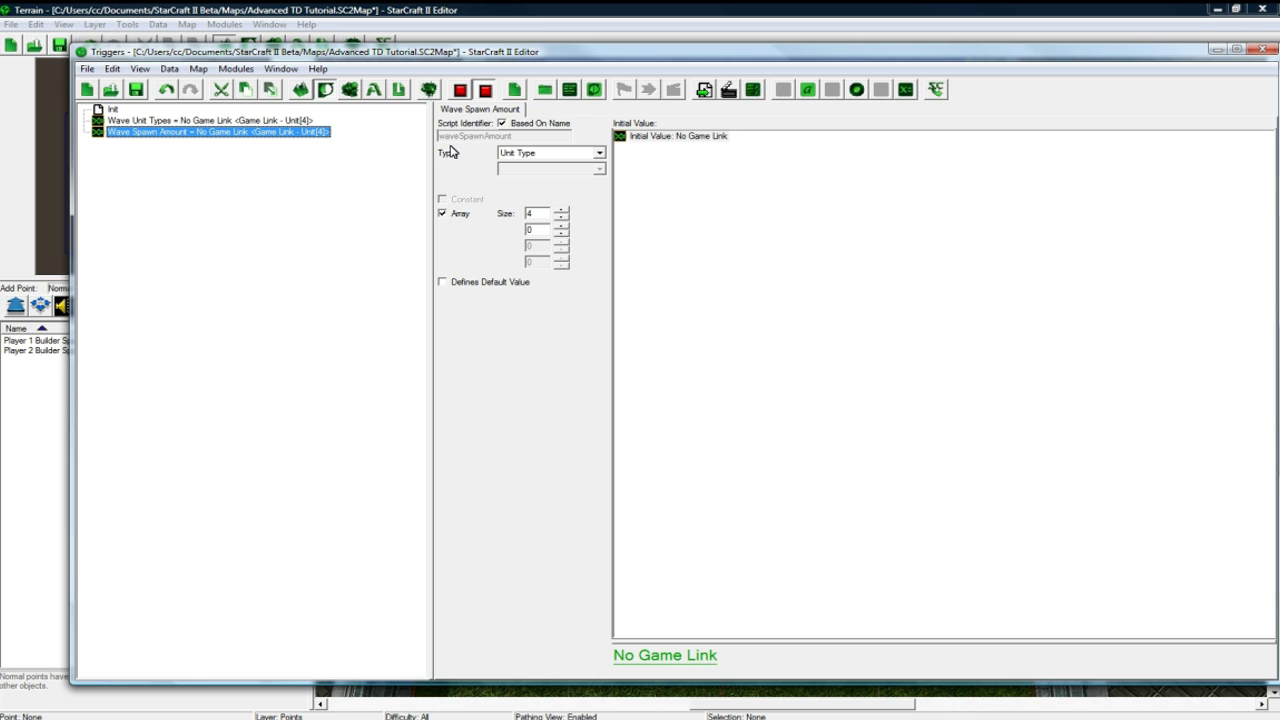
left_click(530, 154)
scroll(530, 158, "up", 13)
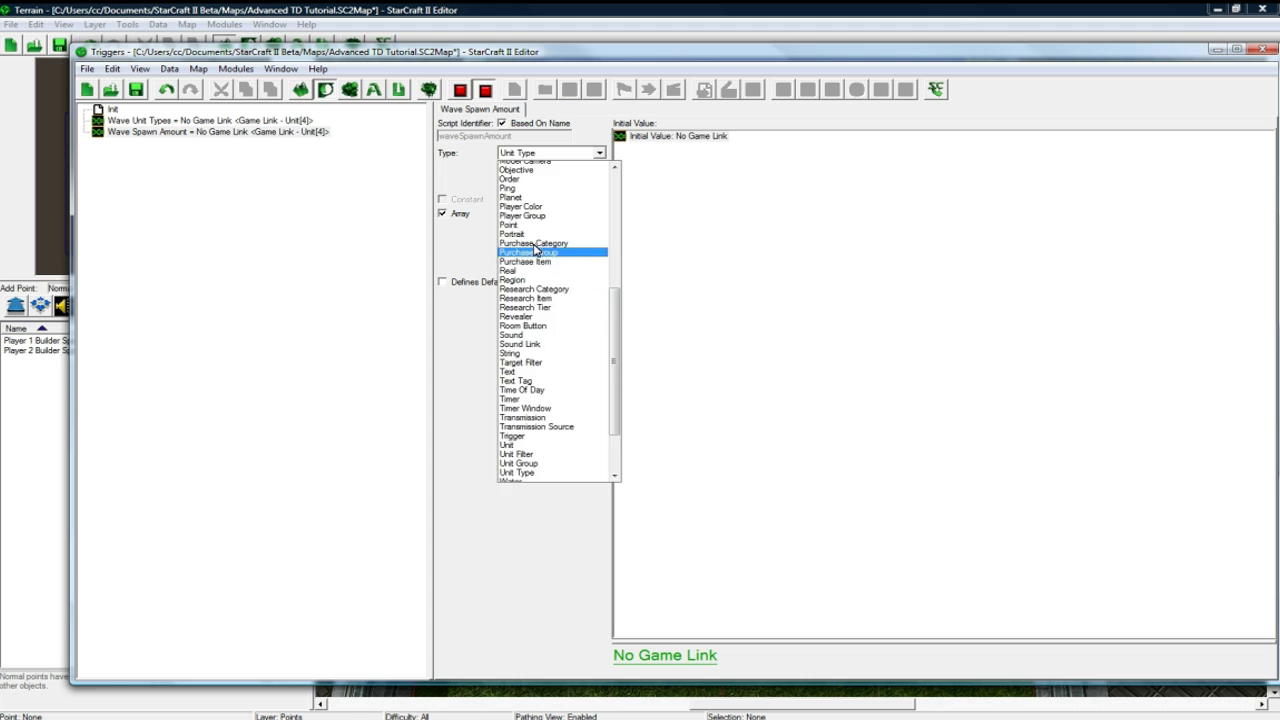
left_click(533, 167)
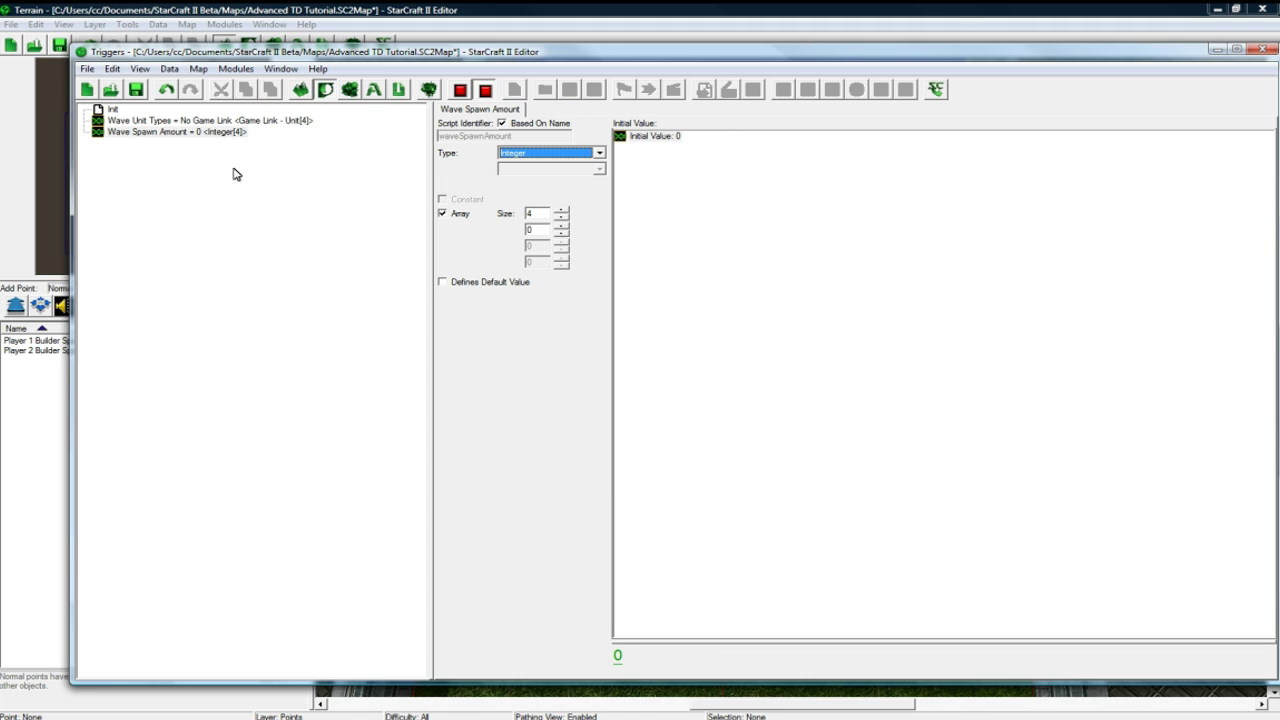
left_click(198, 132)
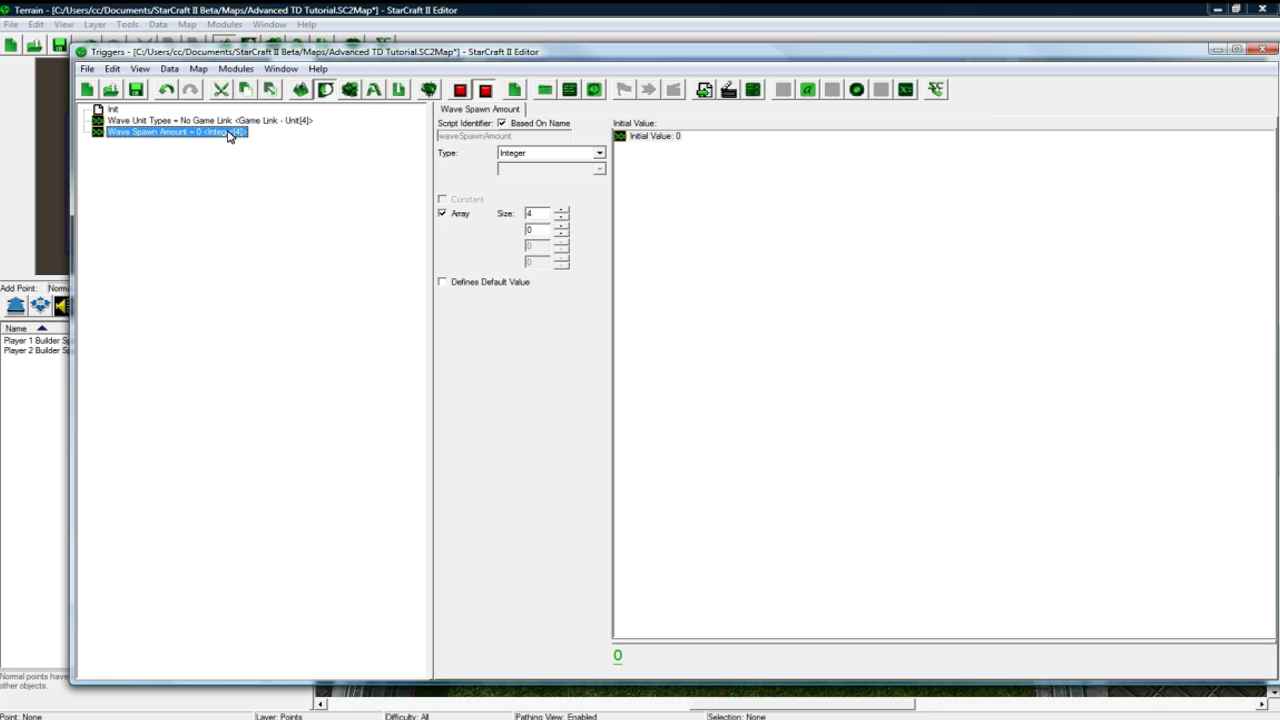
Step: Duplicate Wave Spawn Amount as a new integer array named Wave Bounty Amount
key("ctrl+c")
key("ctrl+v")
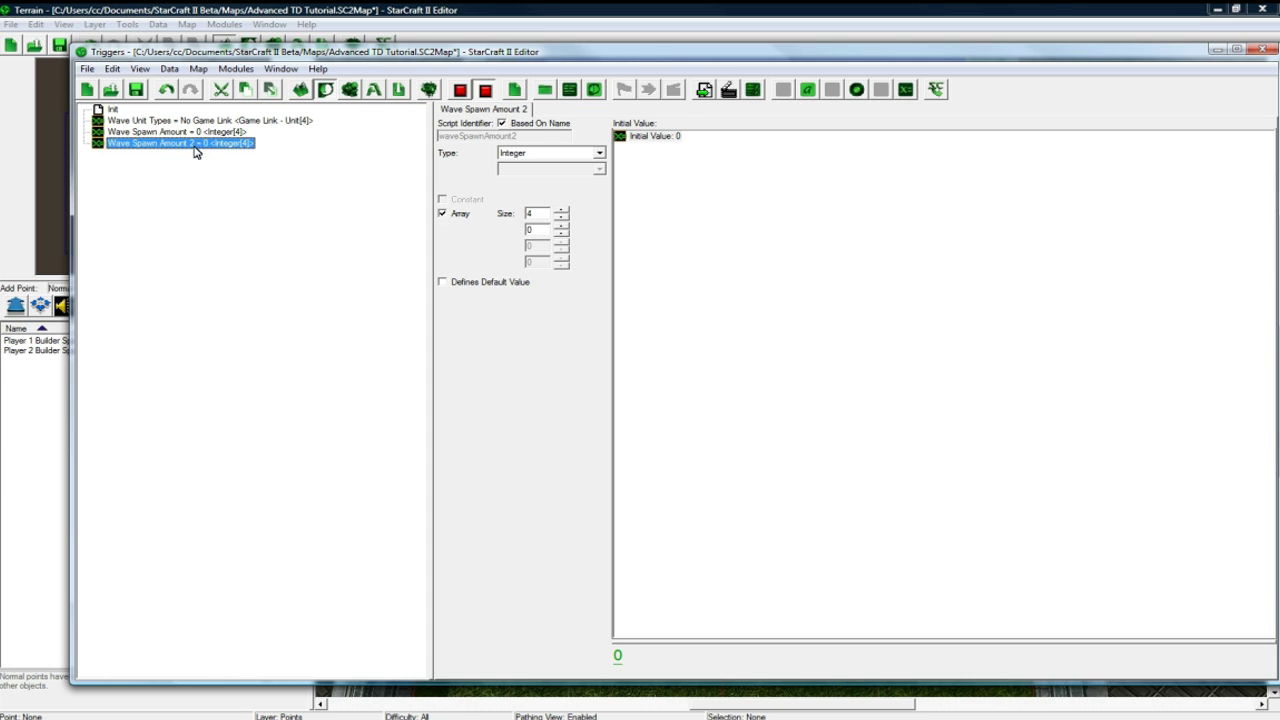
type("W")
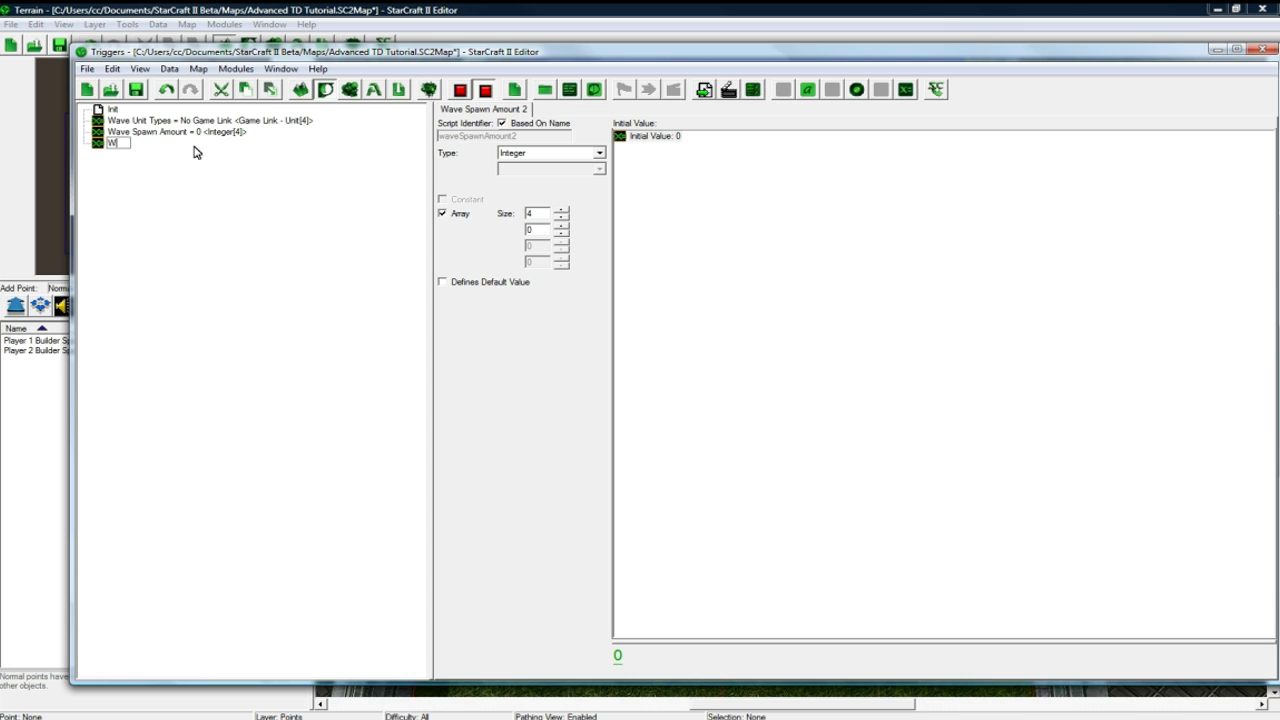
type("ave Bounty Amount")
key("Return")
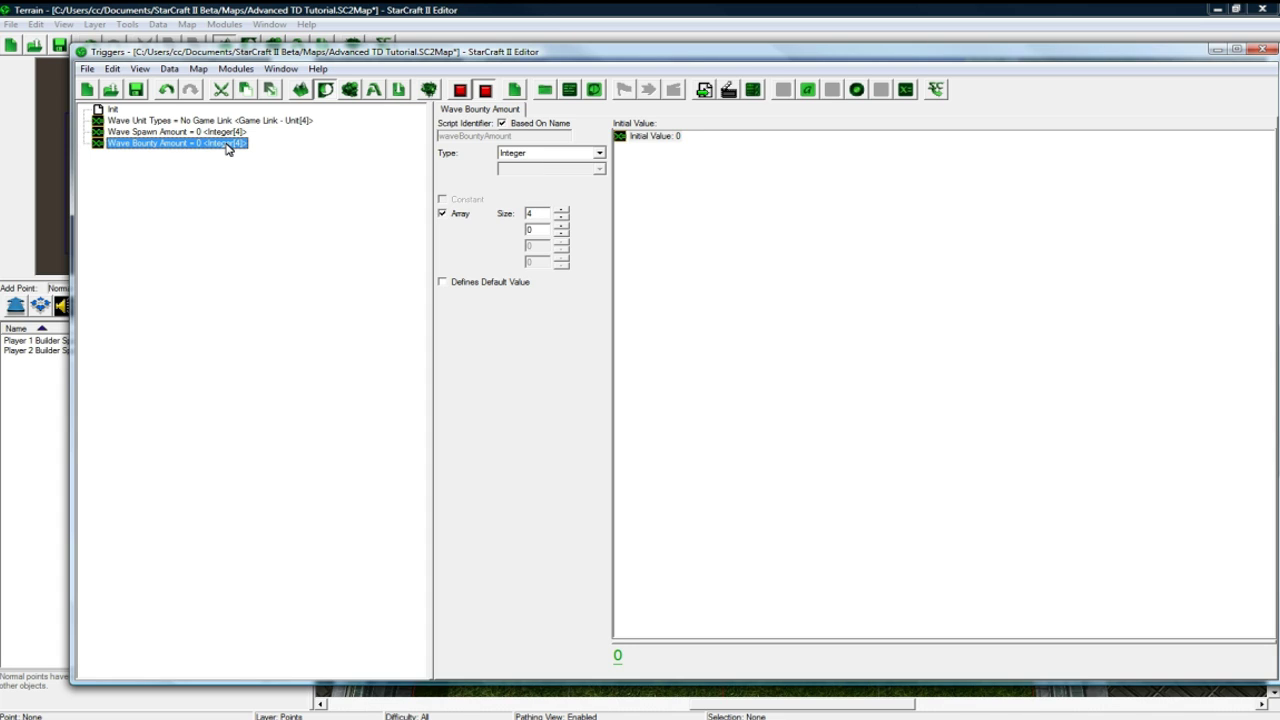
Step: Duplicate it as Current Wave and untick Array to make it a single integer
key("ctrl+v")
left_click(228, 157)
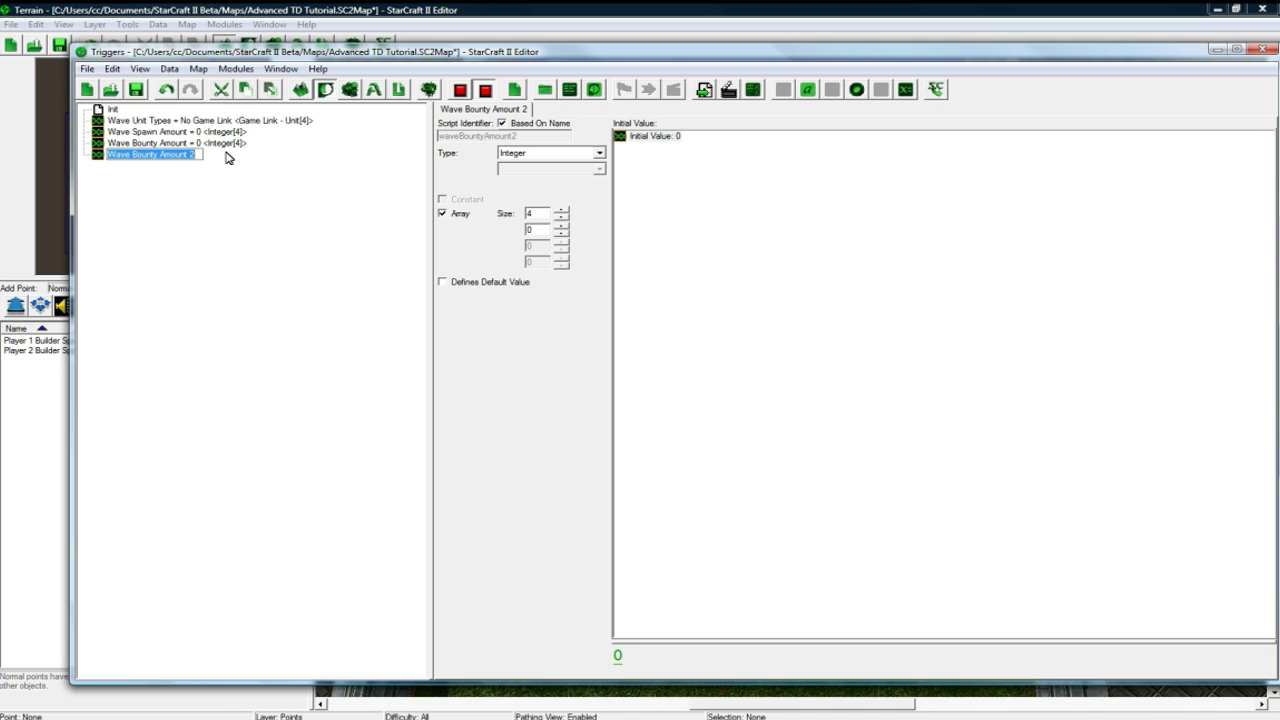
type("Currenc")
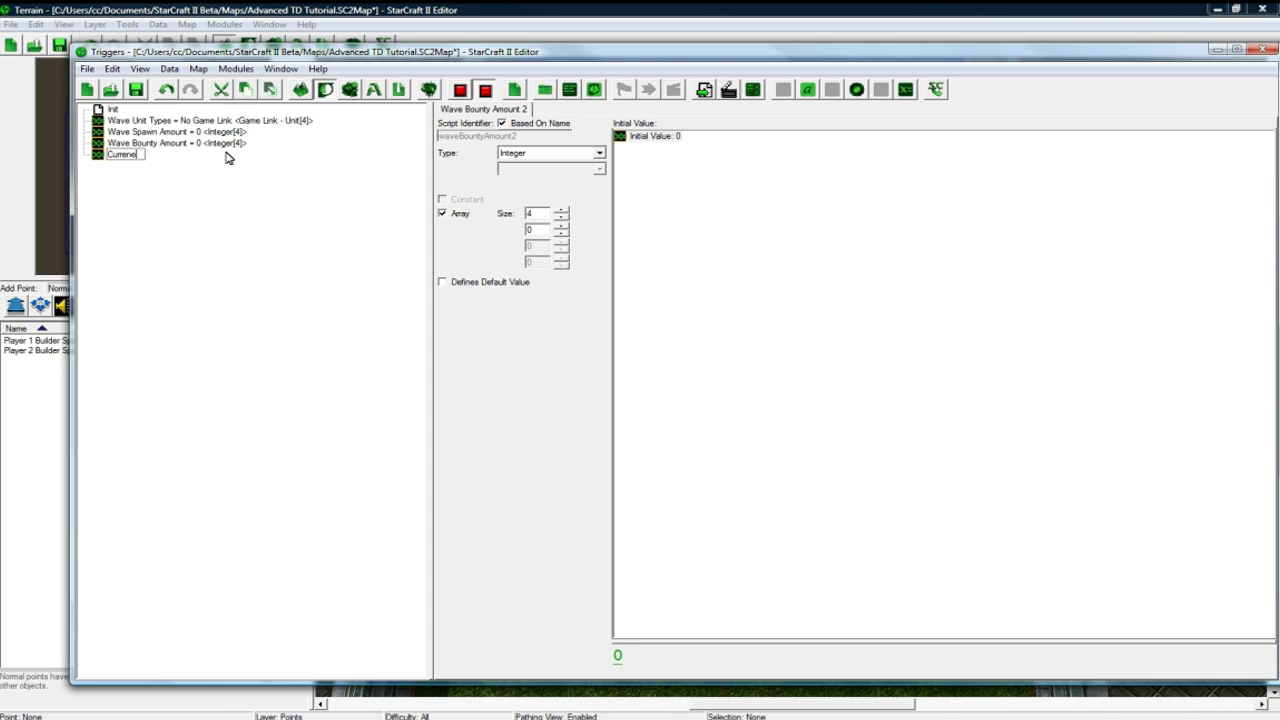
key("BackSpace")
type("t Wave")
key("Return")
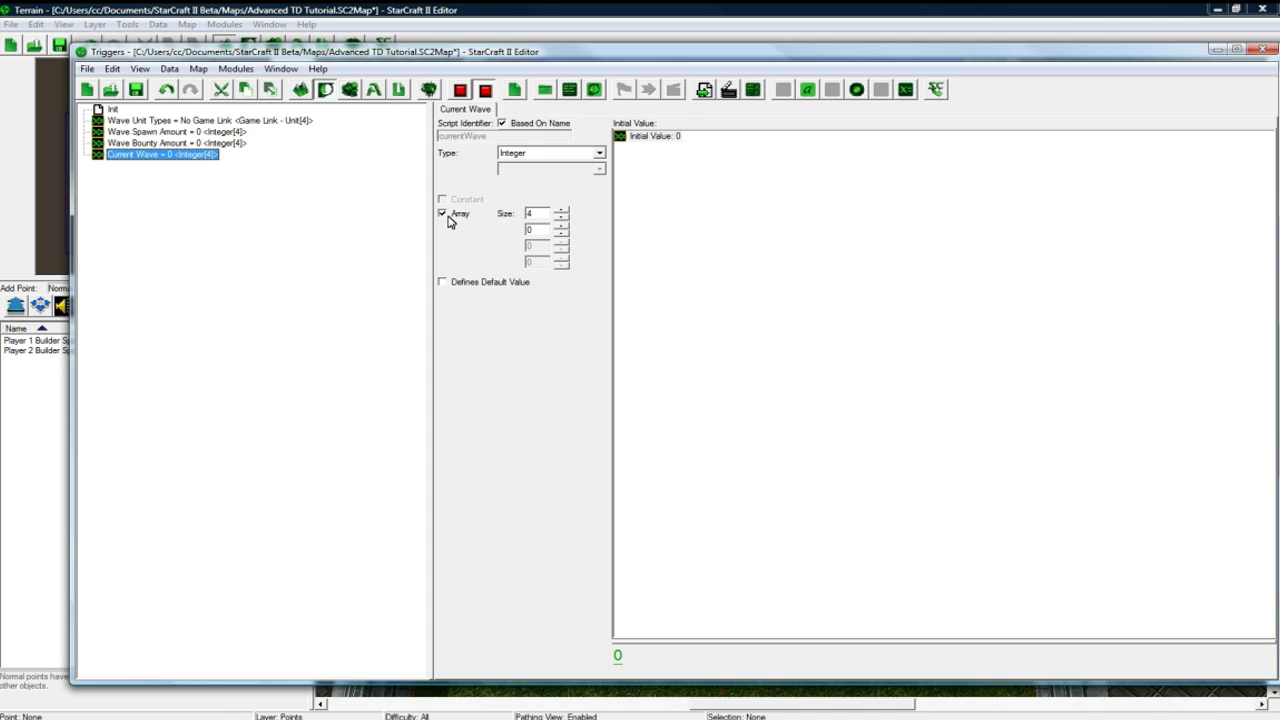
left_click(443, 213)
Step: Duplicate Current Wave as Lives with an initial value of 20
left_click(133, 155)
key("ctrl+c")
key("ctrl+v")
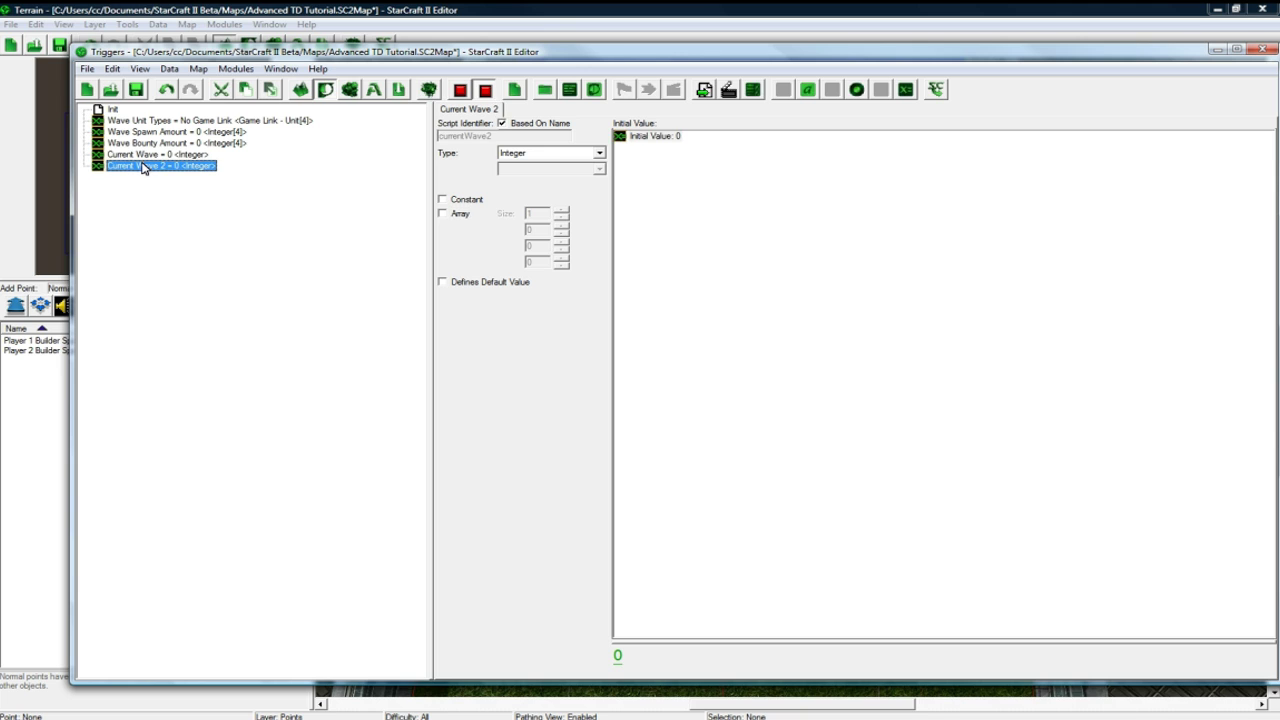
left_click(142, 166)
type("Lives")
key("Return")
left_click(617, 657)
type("20")
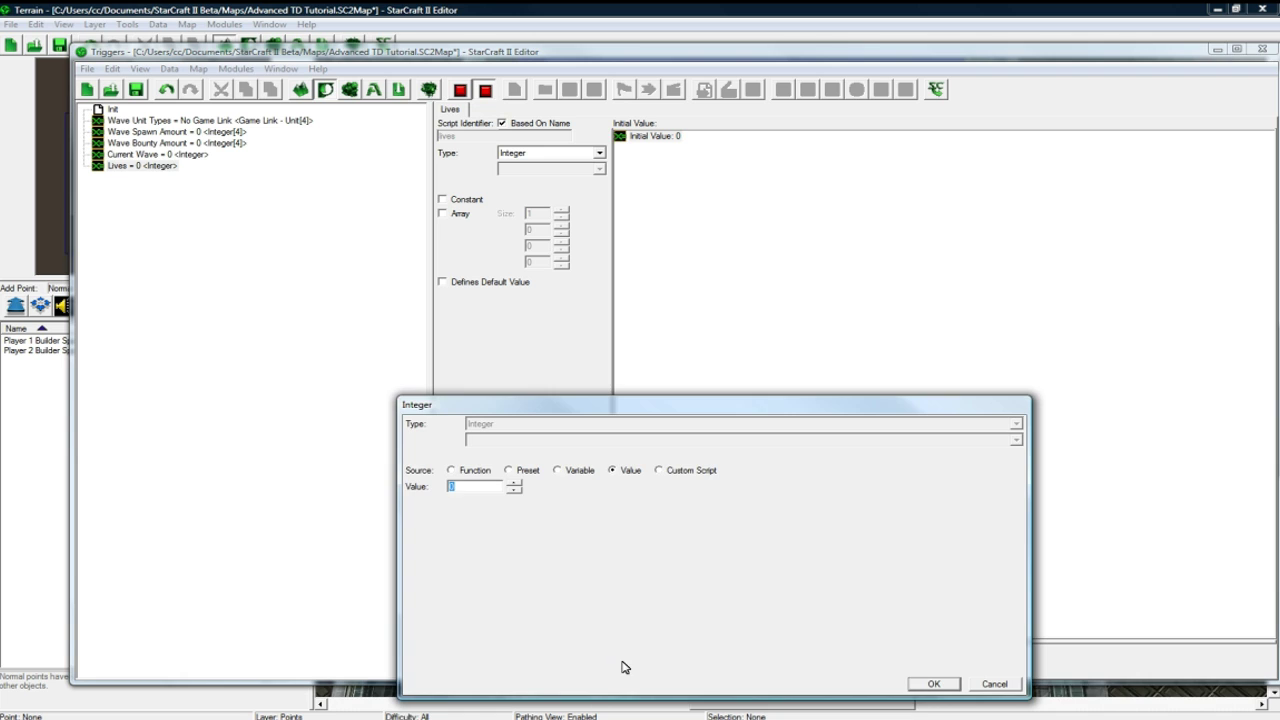
key("Return")
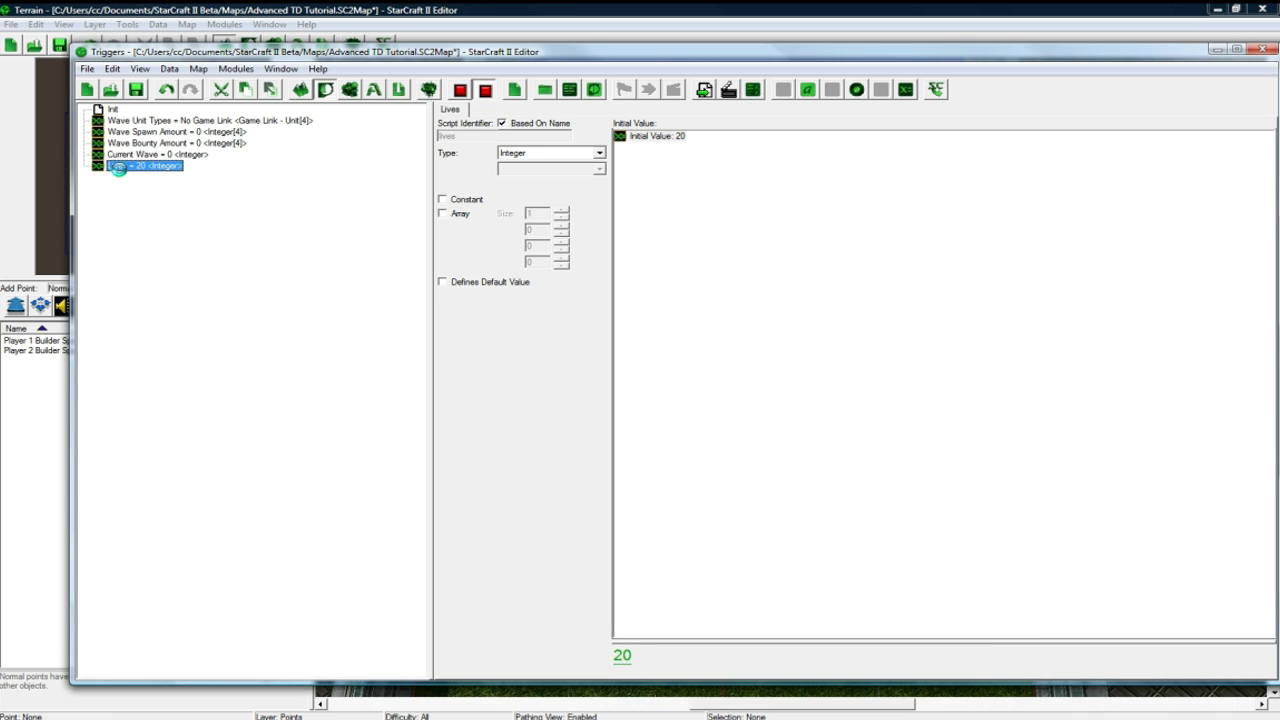
Step: Save the map and add a blank comment entry below the Lives variable
key("ctrl+s")
right_click(129, 208)
mouse_move(335, 553)
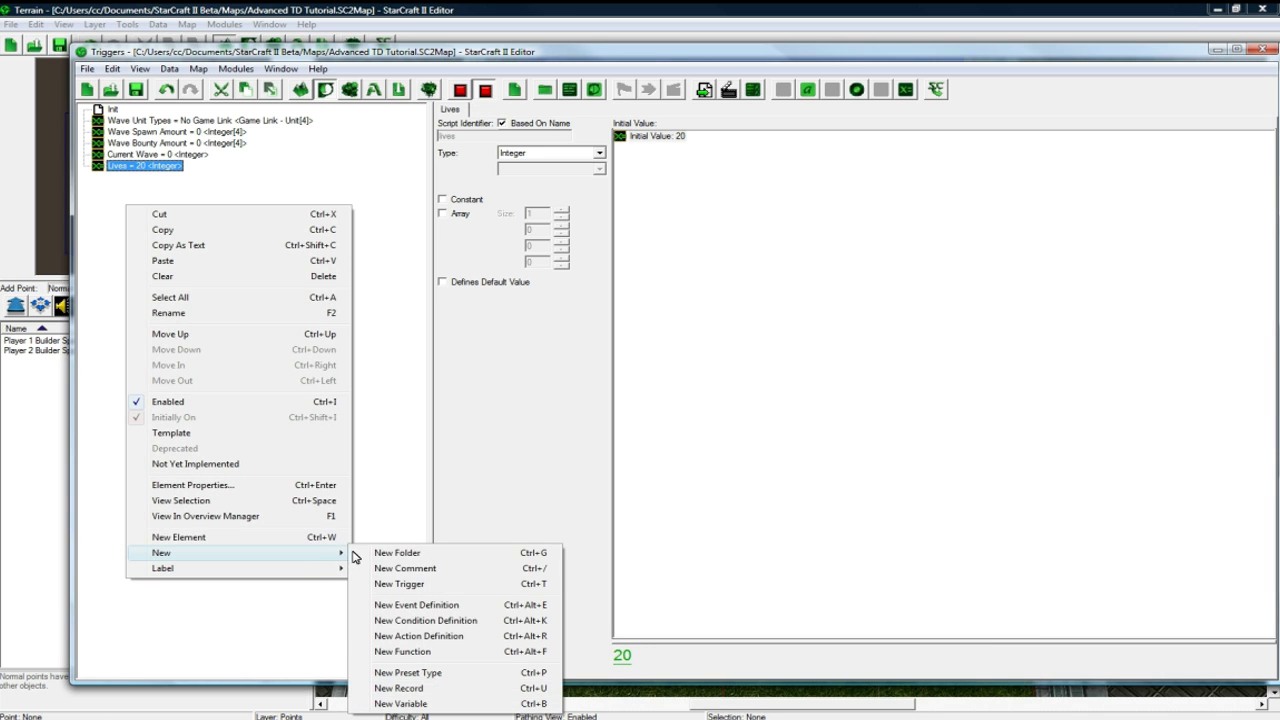
left_click(395, 570)
left_click(597, 186)
key("ctrl+a")
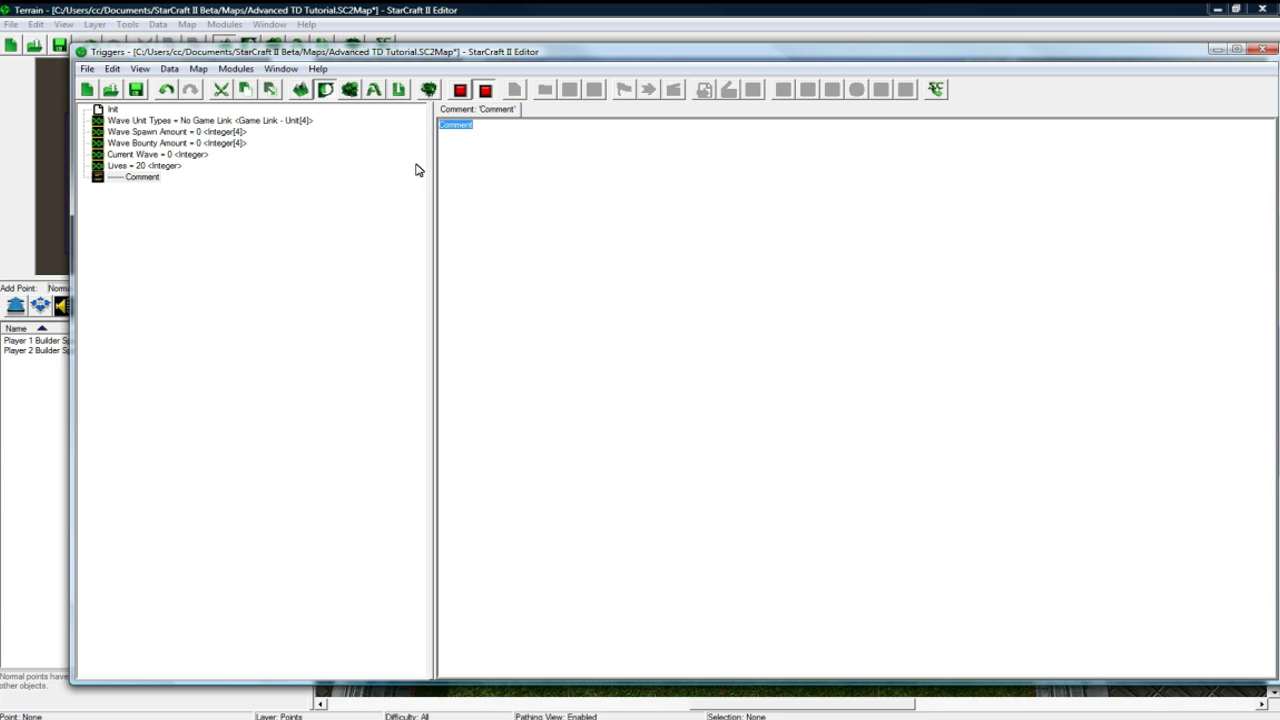
key("BackSpace")
left_click(335, 220)
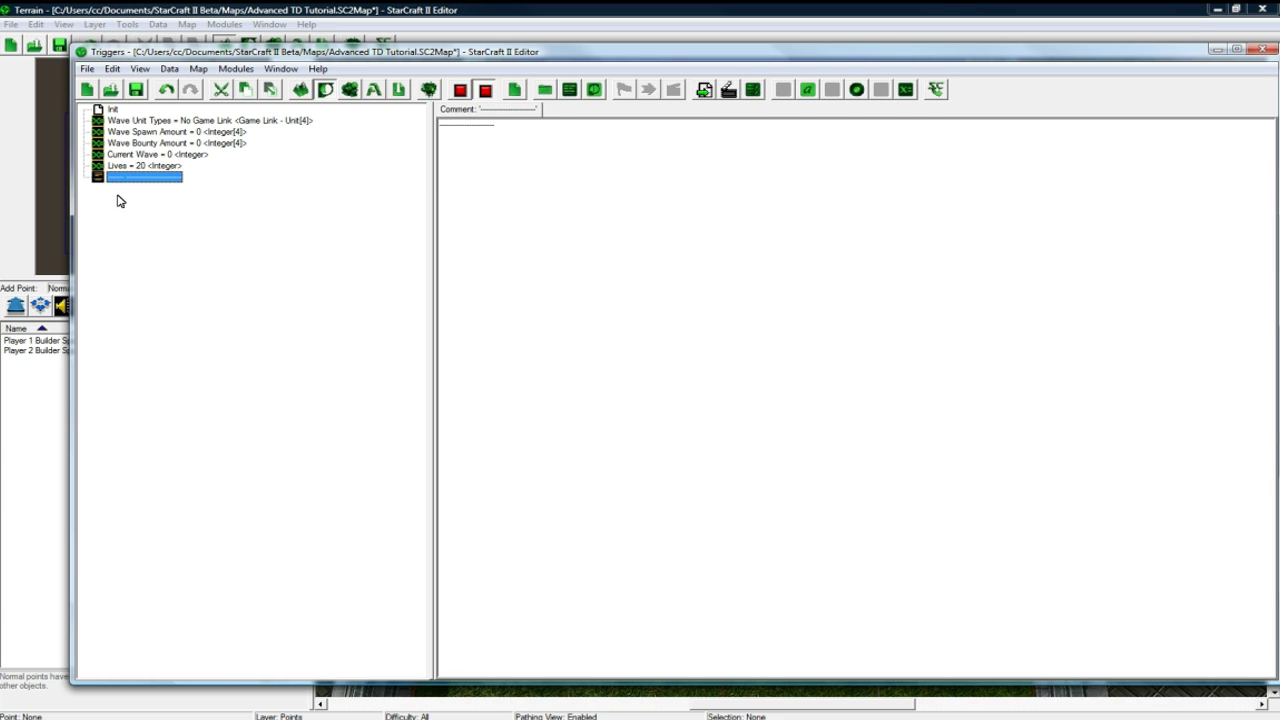
Step: Duplicate the Lives variable as Killboard with type Leaderboard
left_click(145, 165)
key("ctrl+c")
left_click(147, 177)
key("ctrl+v")
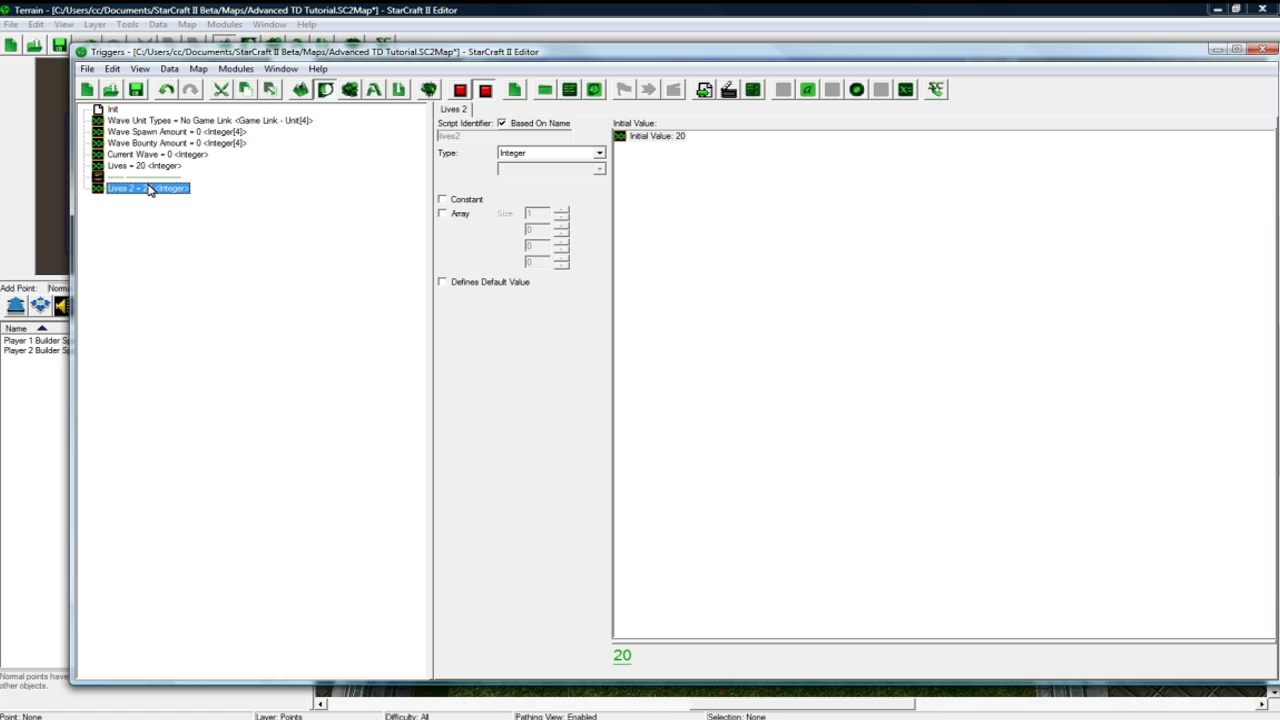
type("Killboard")
key("Return")
left_click(550, 153)
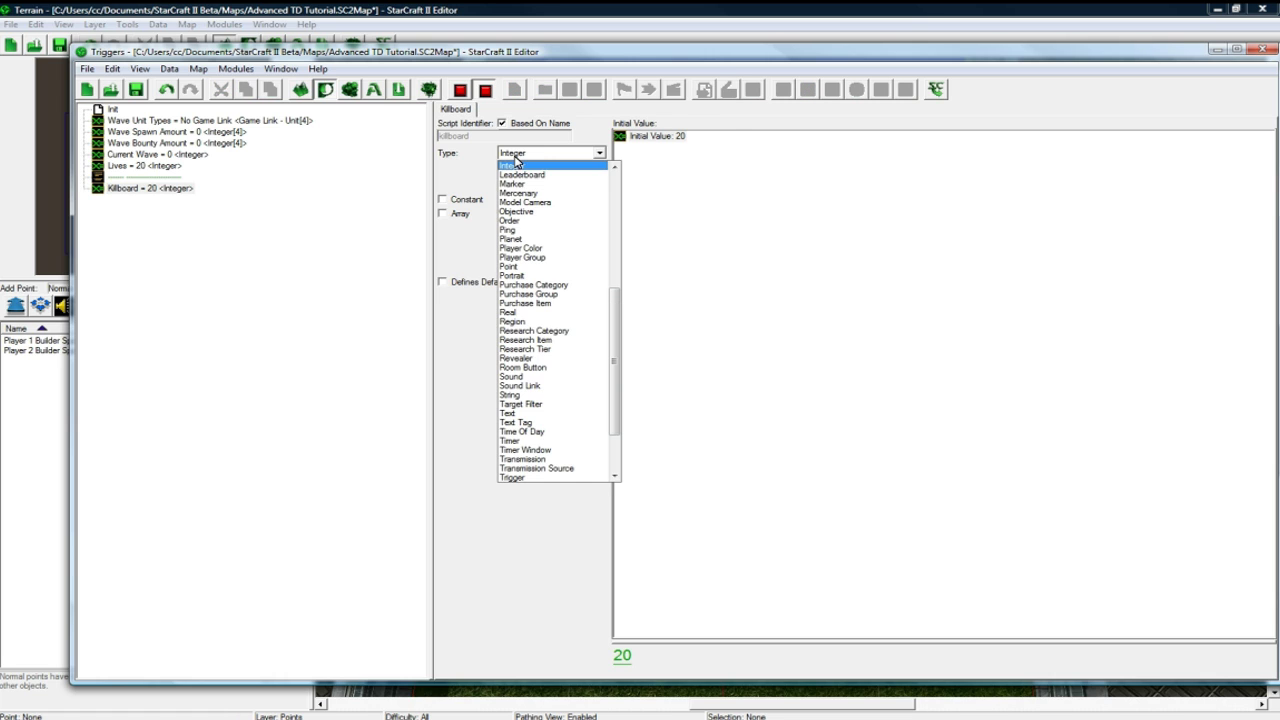
key("l")
key("Return")
left_click(212, 189)
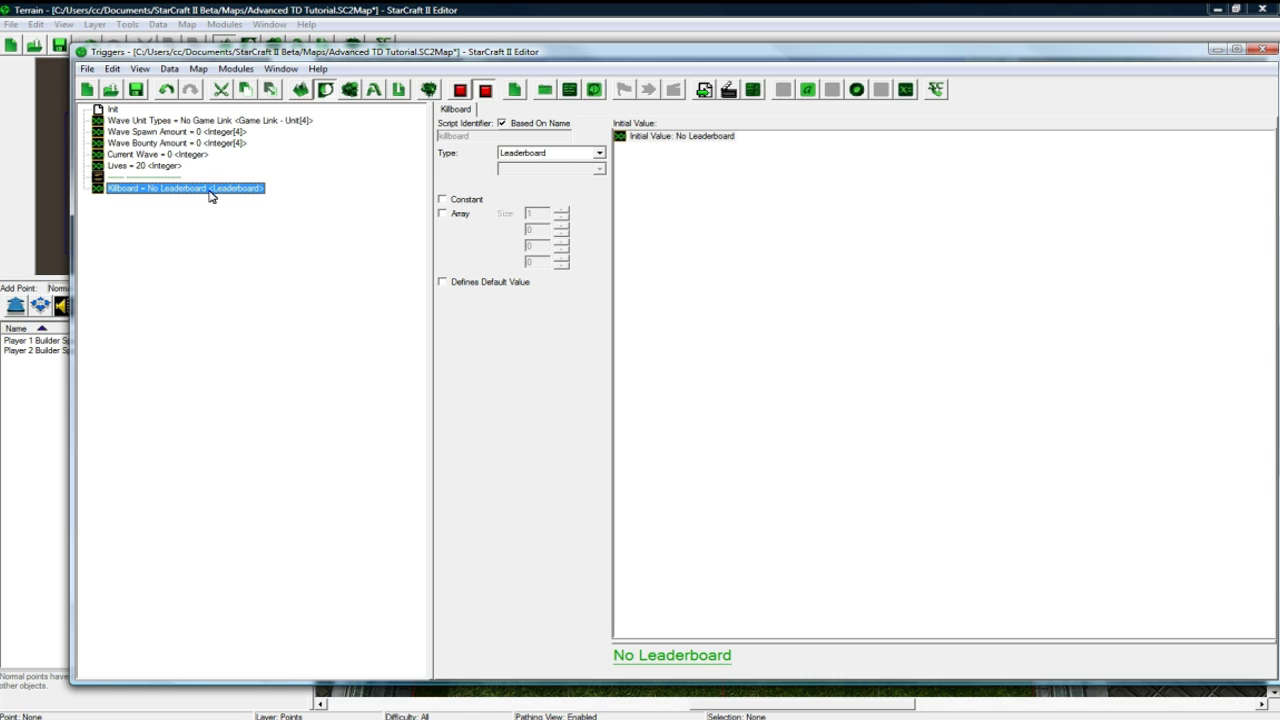
Step: Duplicate Killboard as Player Kills, an Integer array of size 2, and save the map
key("ctrl+c")
key("ctrl+v")
left_click(174, 201)
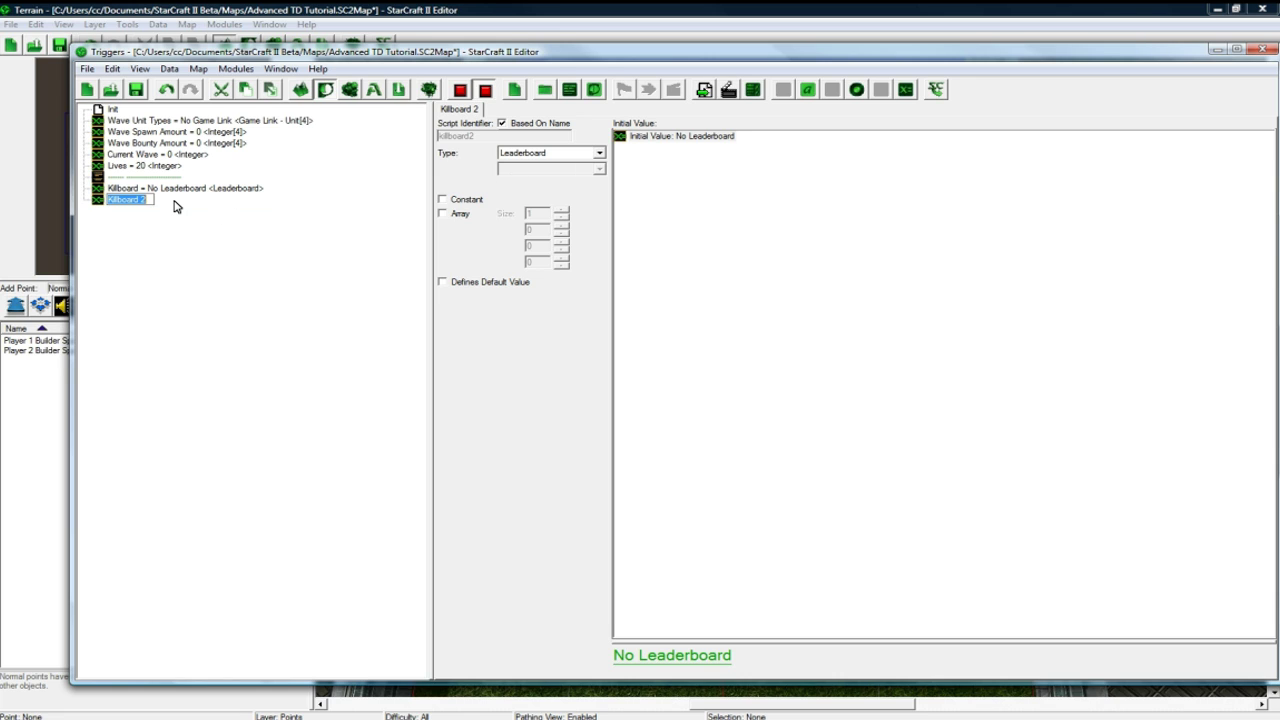
type("Player Kills")
key("Return")
left_click(545, 160)
key("Up")
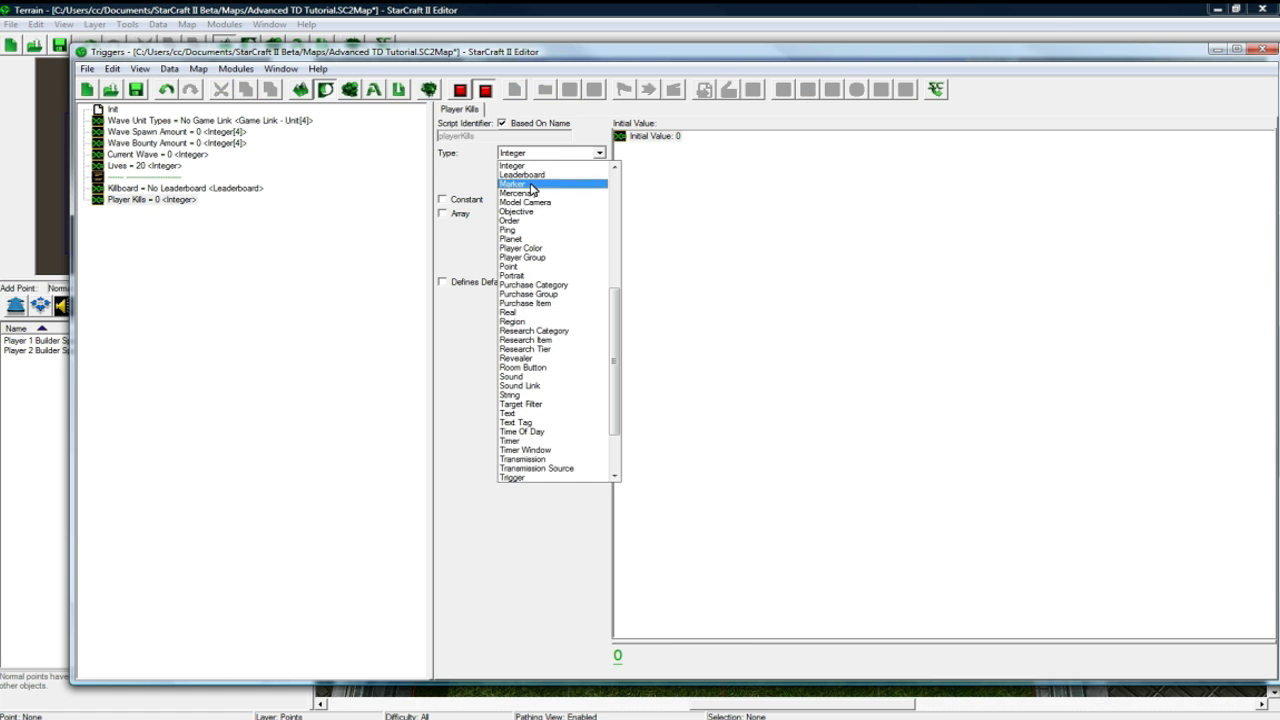
left_click(512, 165)
left_click(442, 213)
left_click(561, 210)
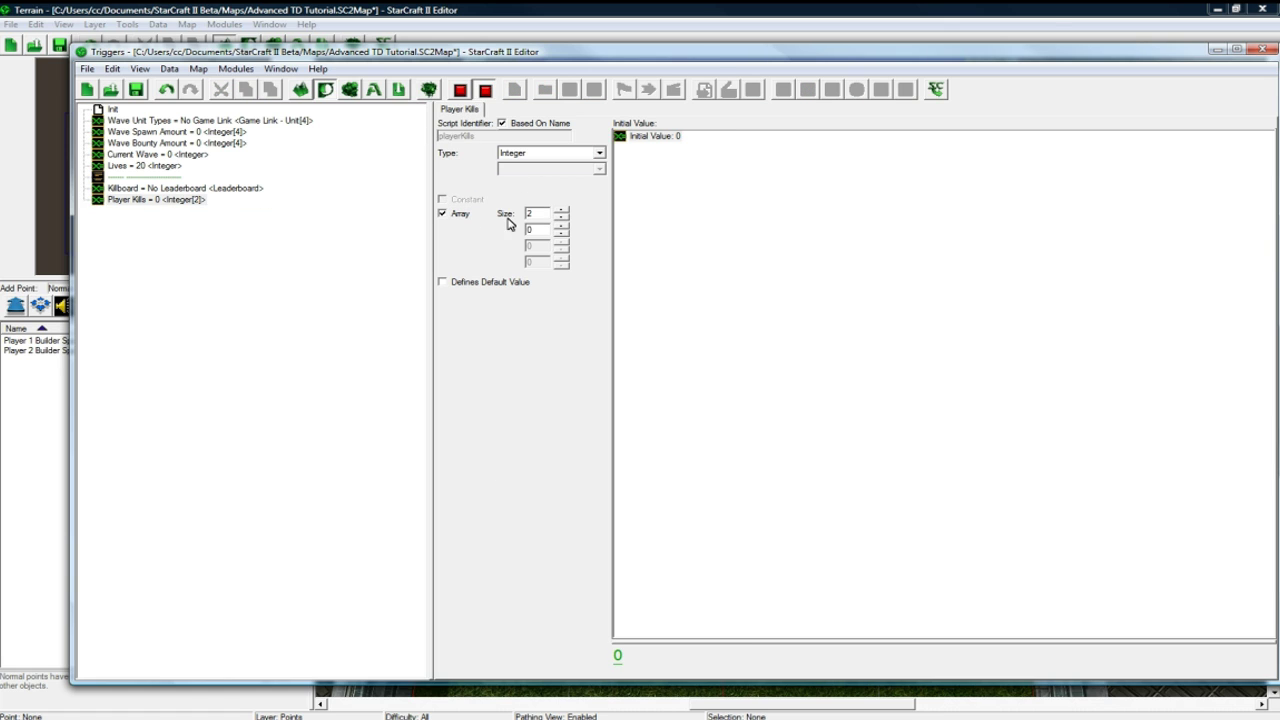
left_click(277, 224)
key("ctrl+s")
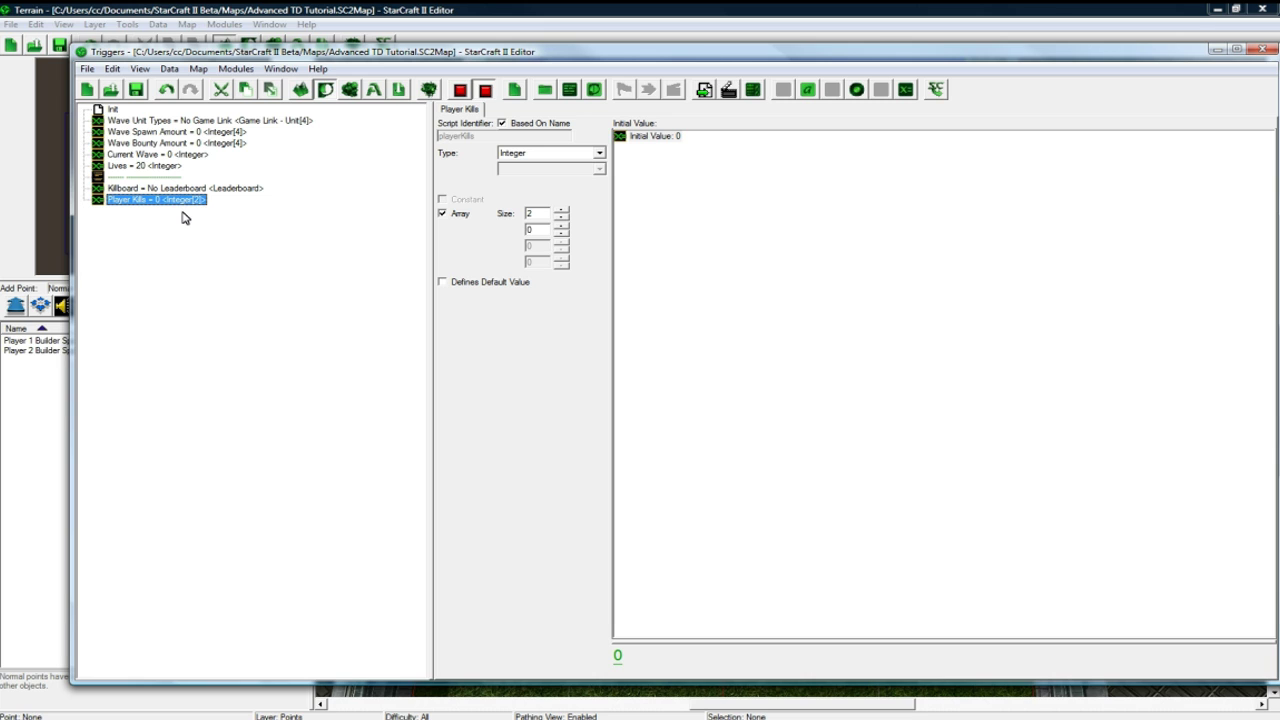
Step: Insert a separator comment below the Player Kills variable
left_click(172, 177)
key("ctrl+c")
left_click(170, 200)
key("ctrl+v")
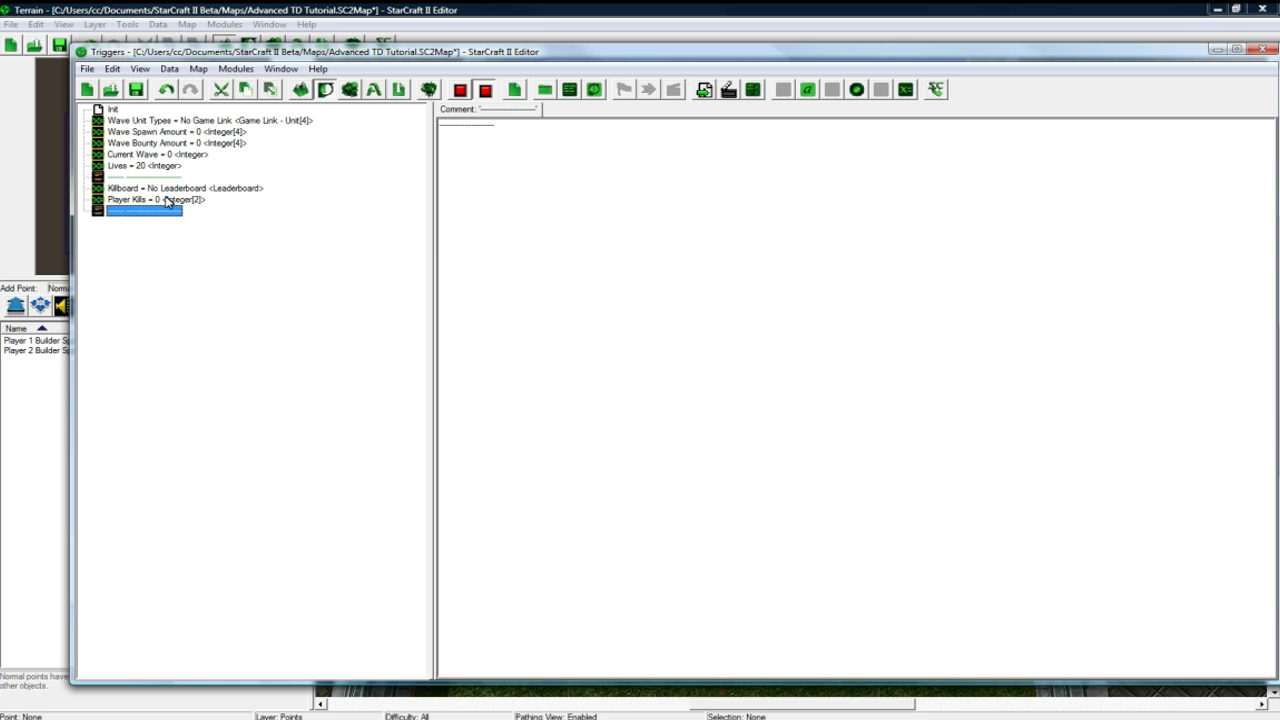
Step: Duplicate Player Kills as Wave Timer, type Timer, no longer an array
left_click(158, 201)
key("ctrl+c")
key("ctrl+v")
left_click(157, 221)
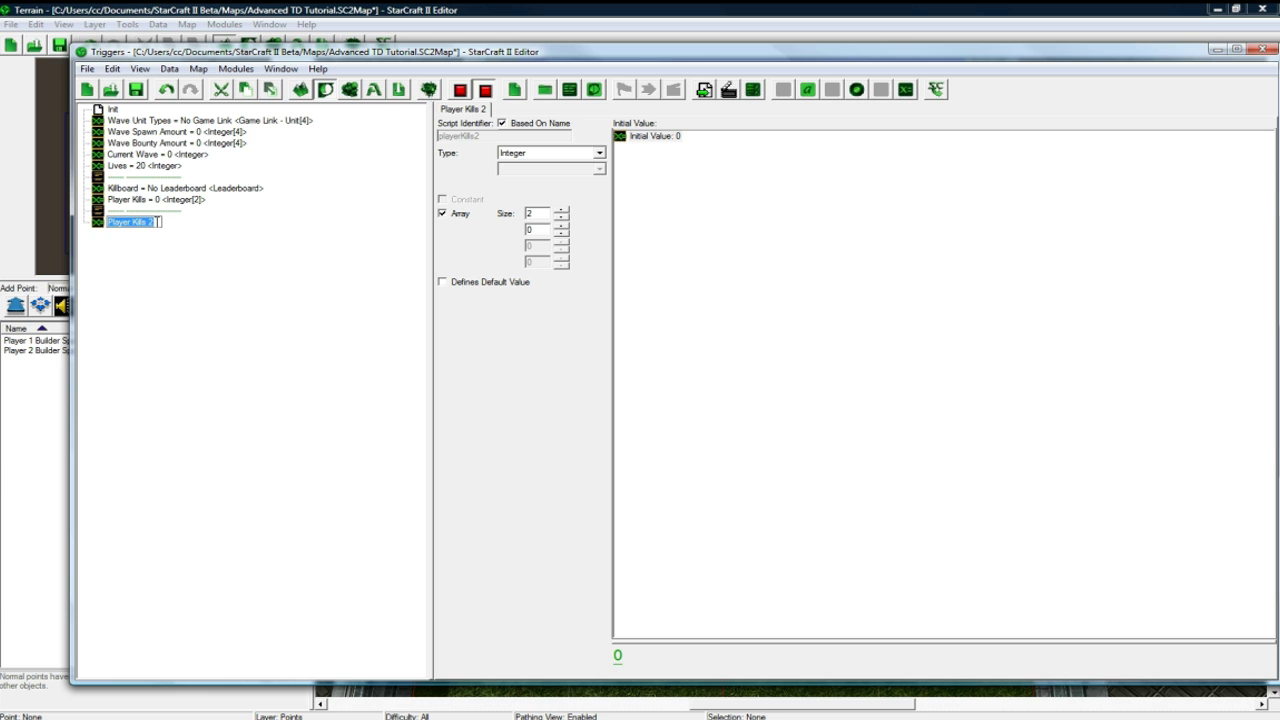
type("Wave Timer")
key("Return")
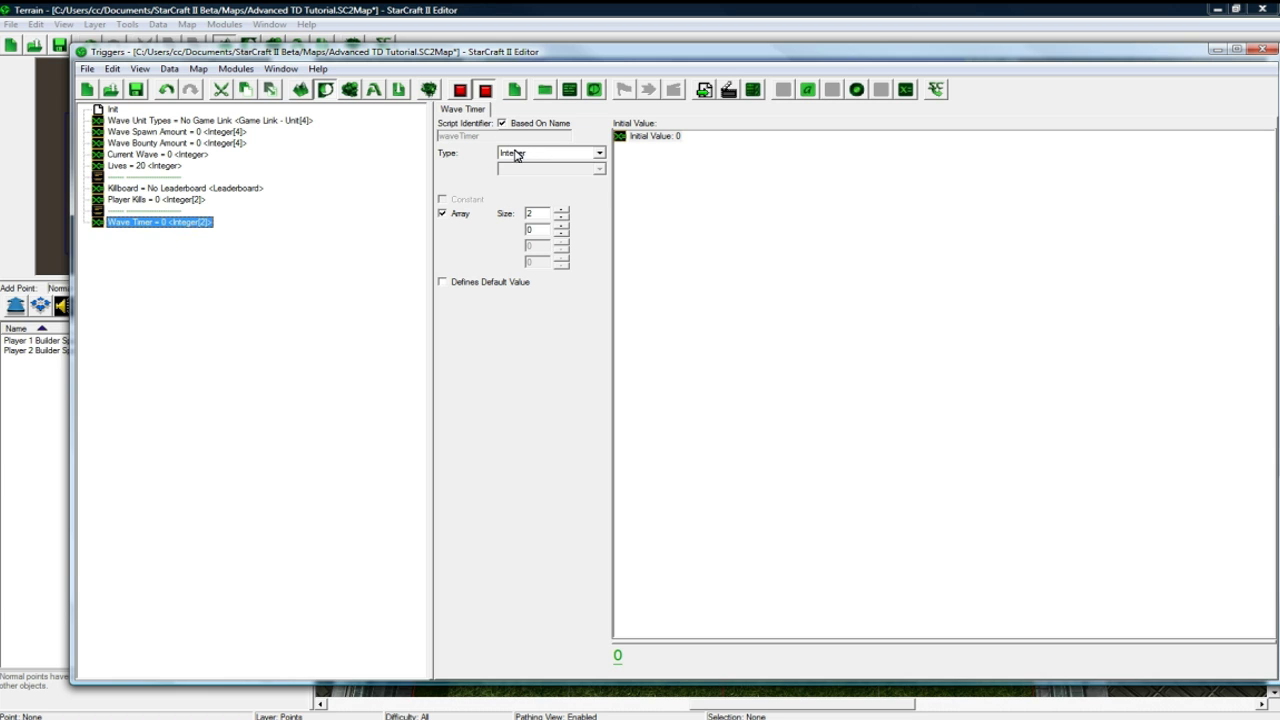
left_click(515, 153)
key("t")
key("Down")
key("Down")
key("Down")
key("Down")
key("Return")
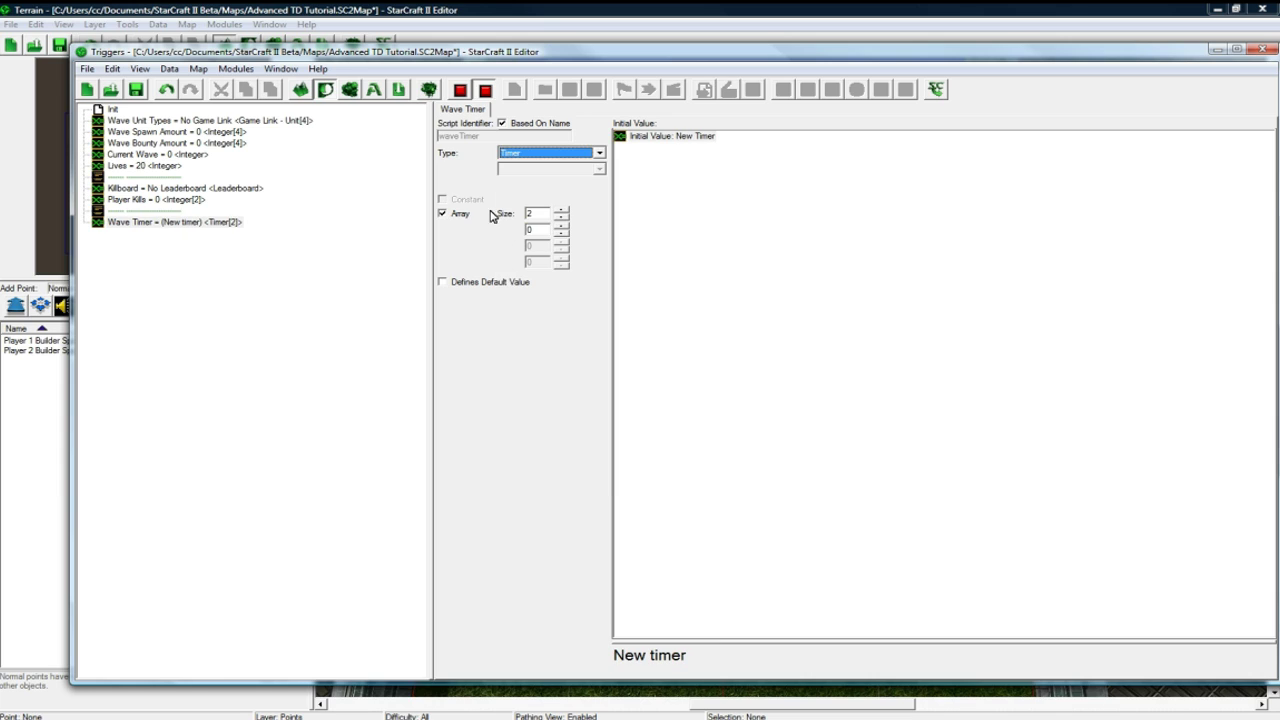
left_click(457, 217)
Step: Duplicate Wave Timer as Wave Timer Window with type Timer Window
key("ctrl+c")
key("ctrl+v")
left_click(151, 235)
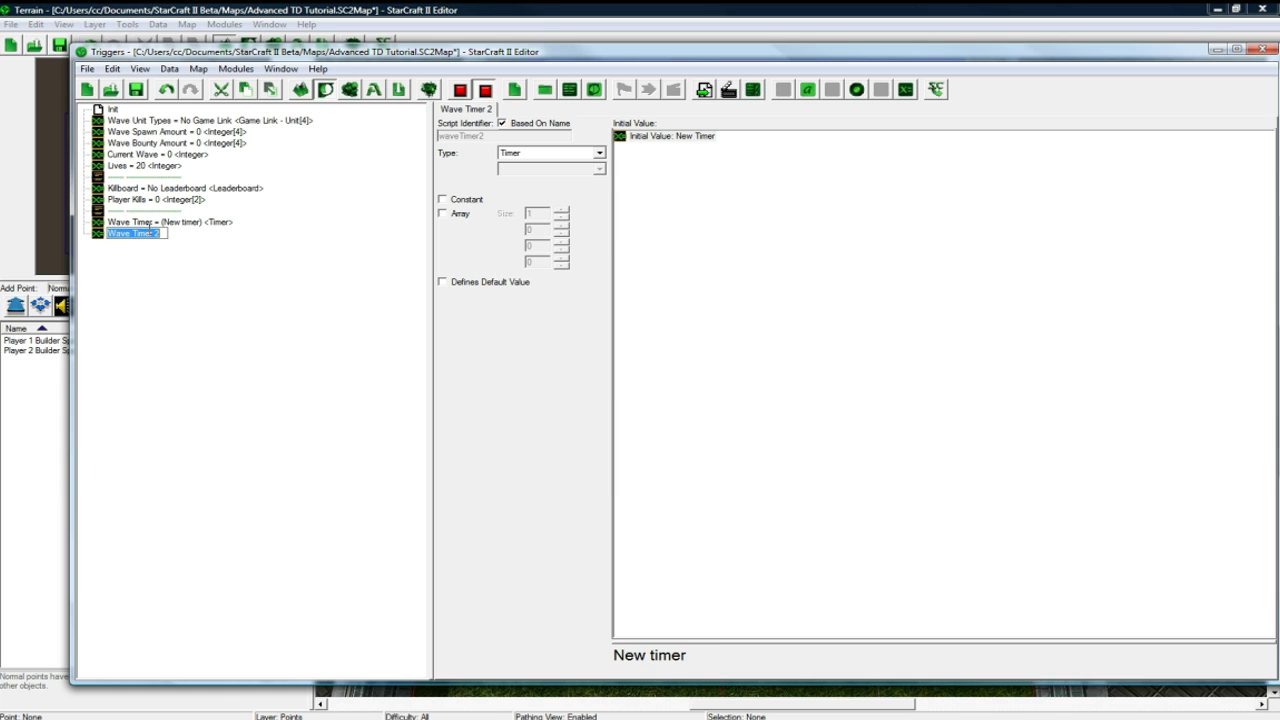
type("Wave Tim")
key("Return")
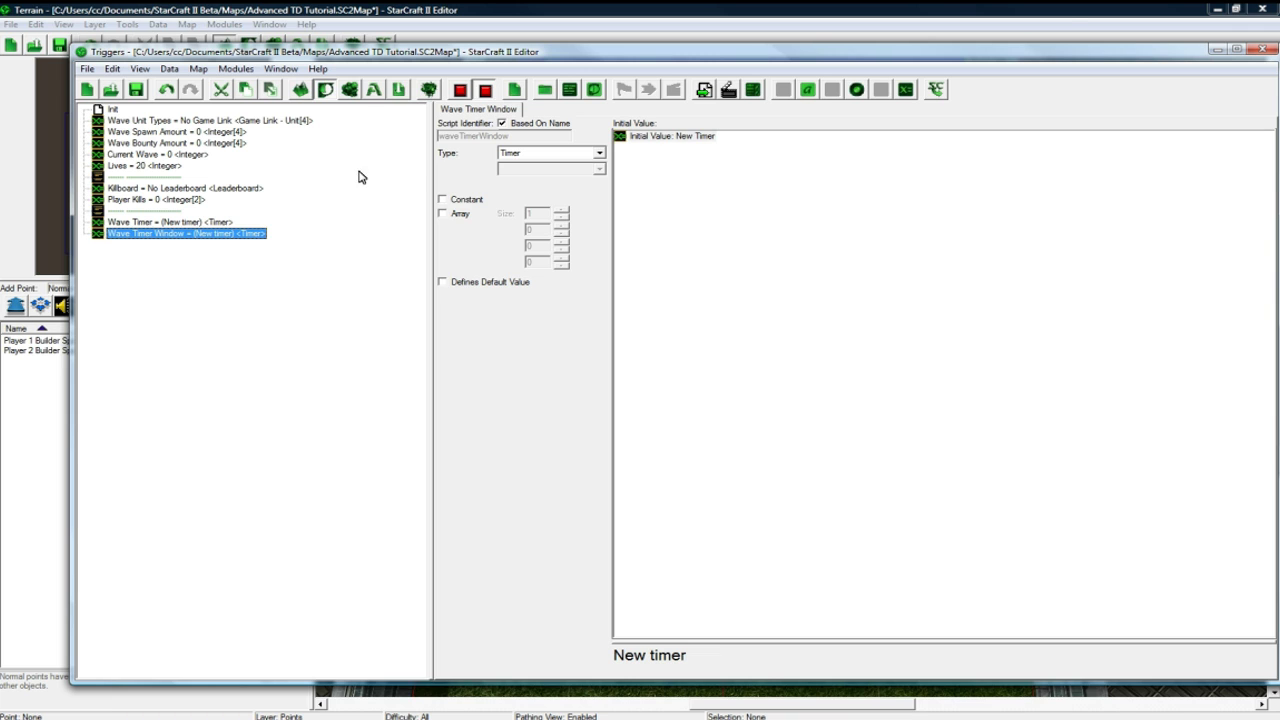
left_click(516, 155)
left_click(531, 385)
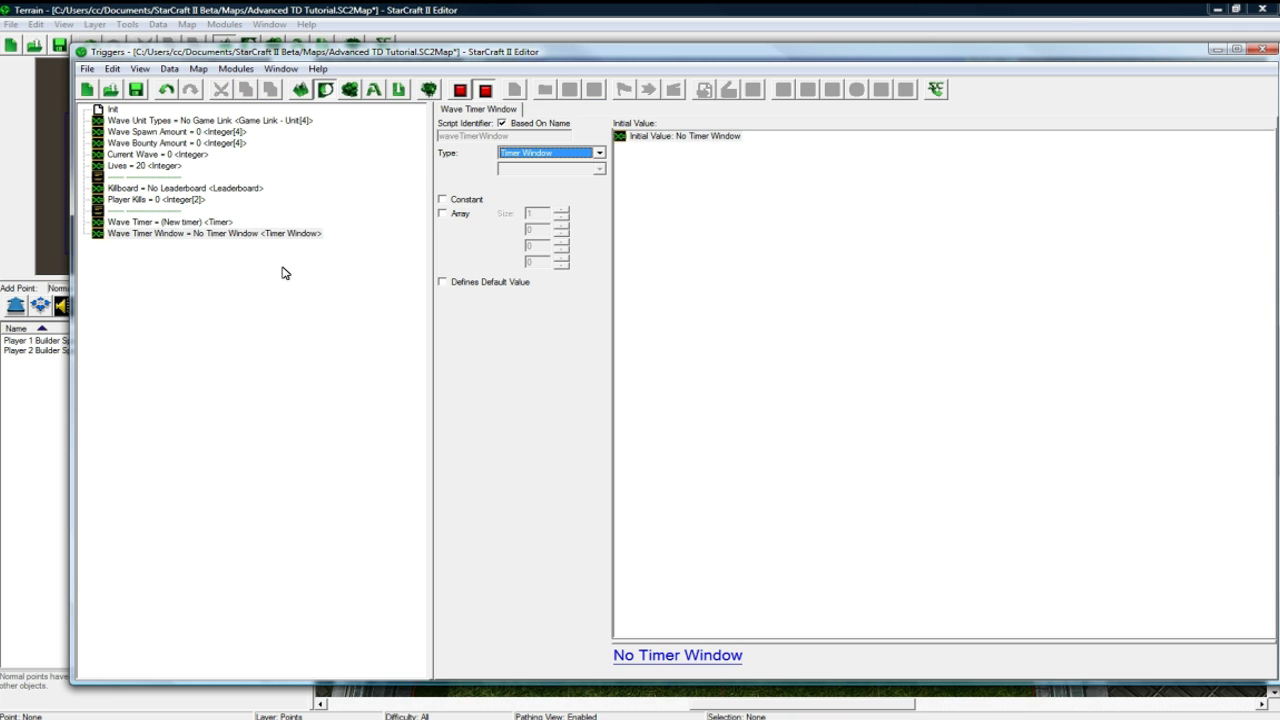
Step: Paste a separator comment below the Wave Timer Window variable
left_click(166, 210)
key("ctrl+c")
left_click(170, 236)
key("ctrl+v")
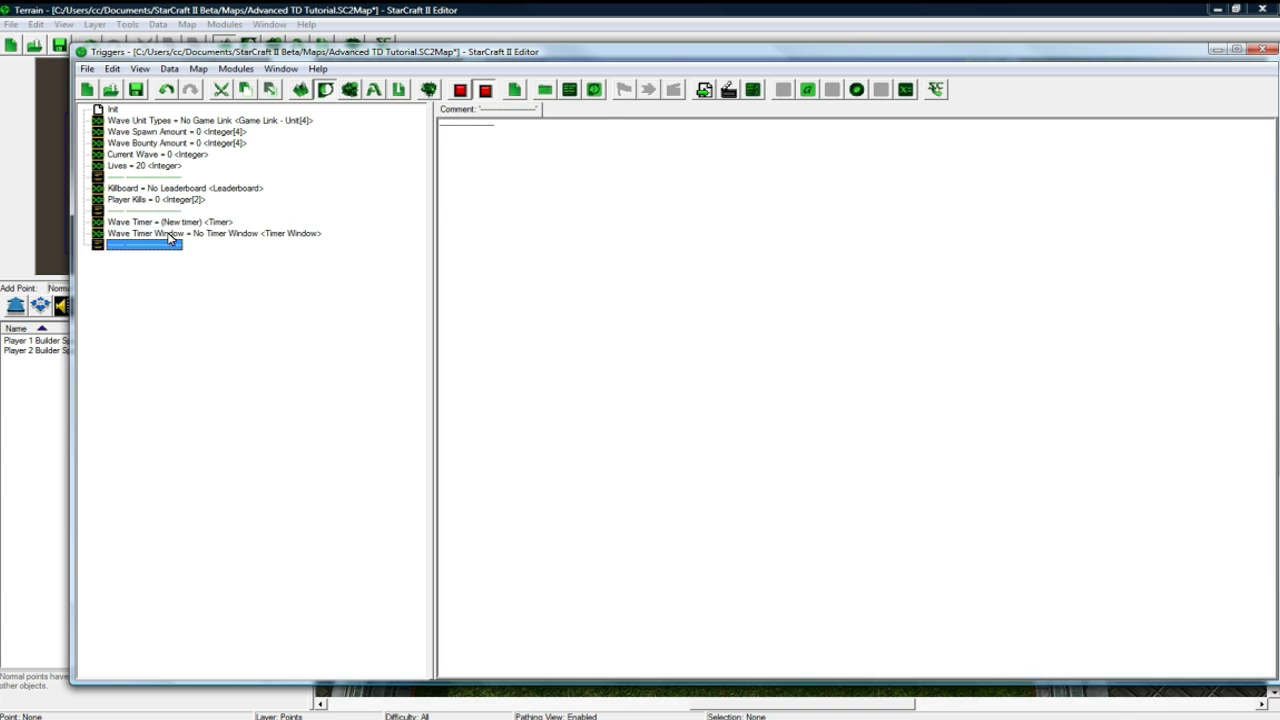
Step: Duplicate Wave Timer Window as Race Choose Dialog with type Dialog
left_click(170, 236)
key("ctrl+c")
key("ctrl+v")
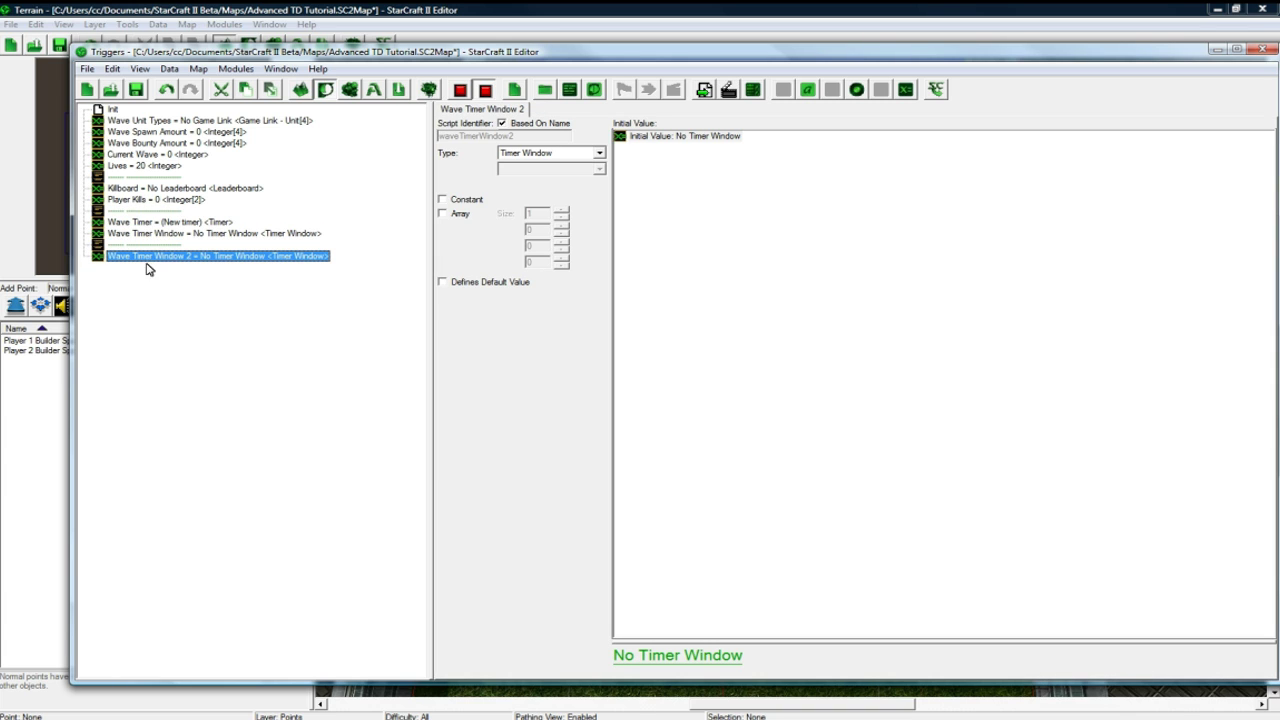
left_click(151, 256)
type("R")
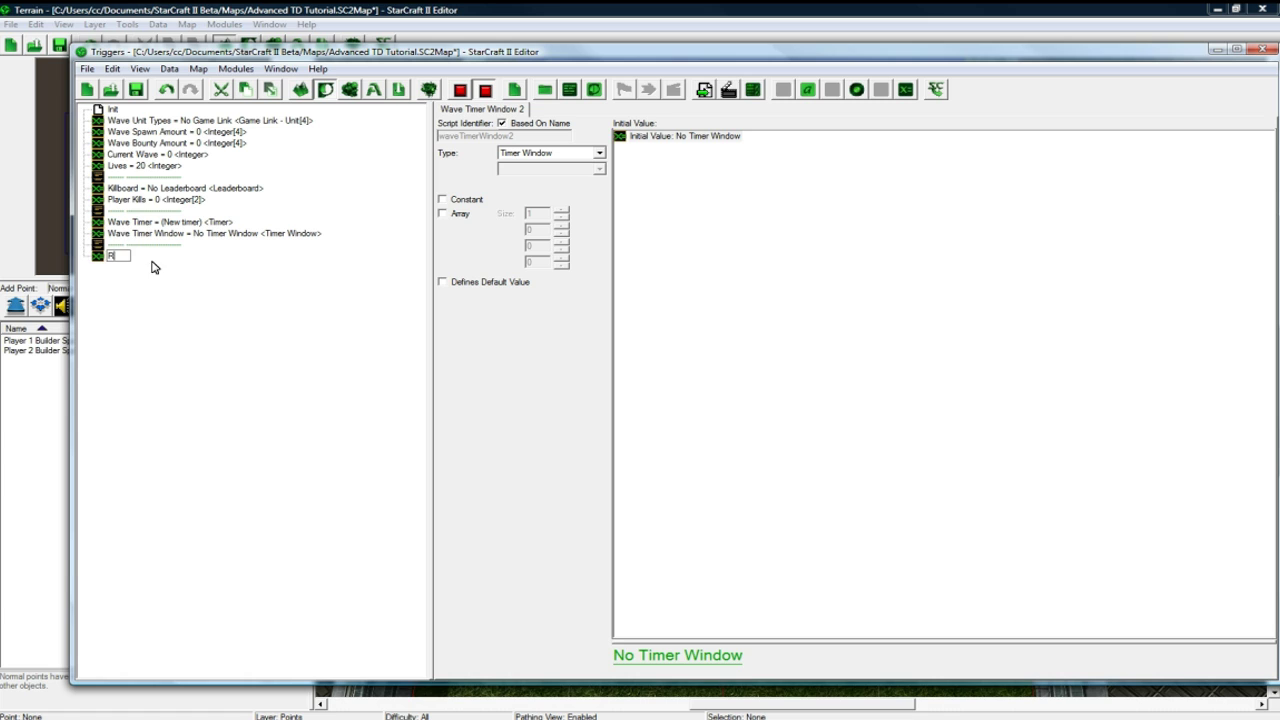
type("ace Choose Dialog")
key("Return")
left_click(550, 152)
key("d")
key("Return")
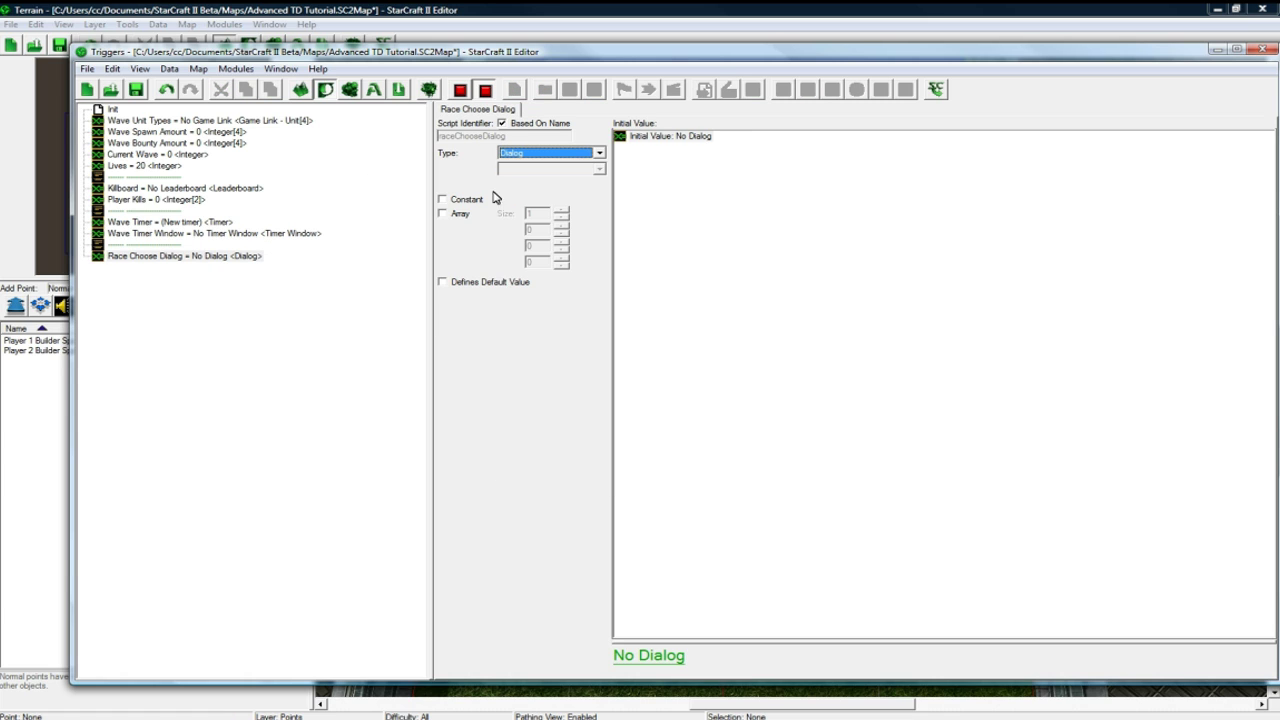
left_click(228, 258)
Step: Duplicate it as Race Choose Dialog Buttons, a Dialog Item array of size 2
key("ctrl+c")
key("ctrl+v")
left_click(175, 268)
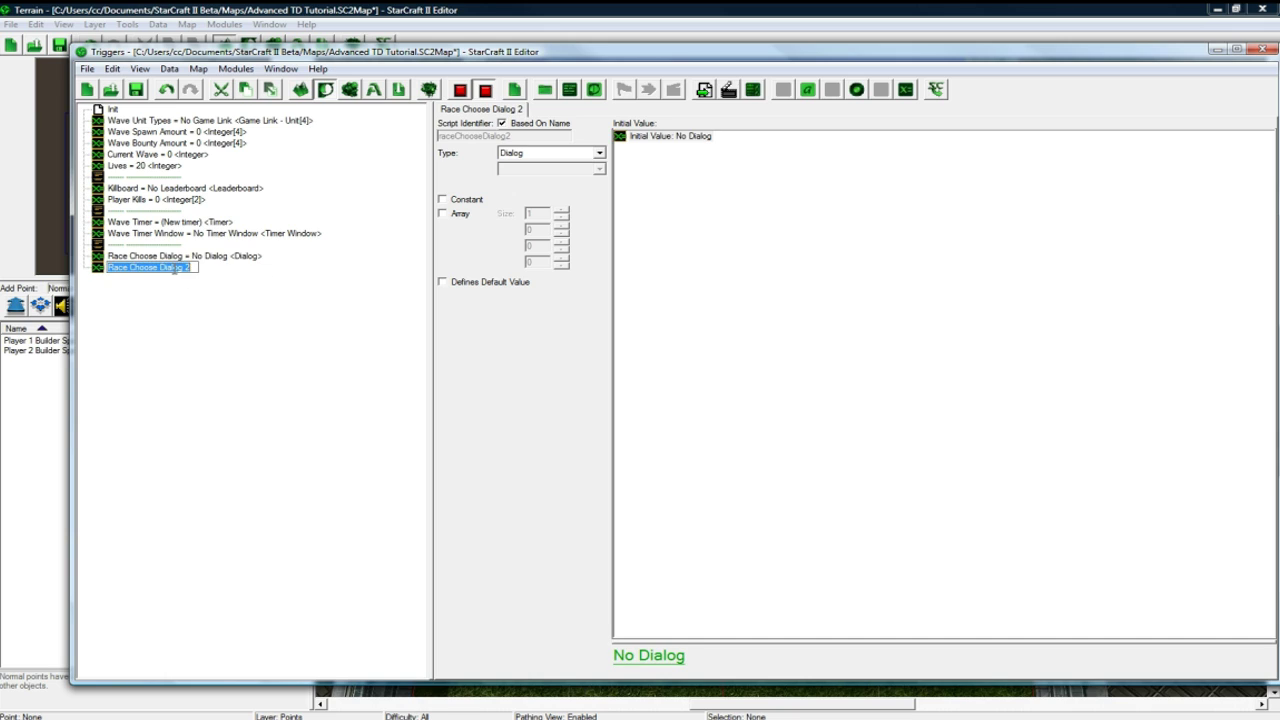
type("Race Choose Dialog Buttons")
key("Return")
left_click(550, 152)
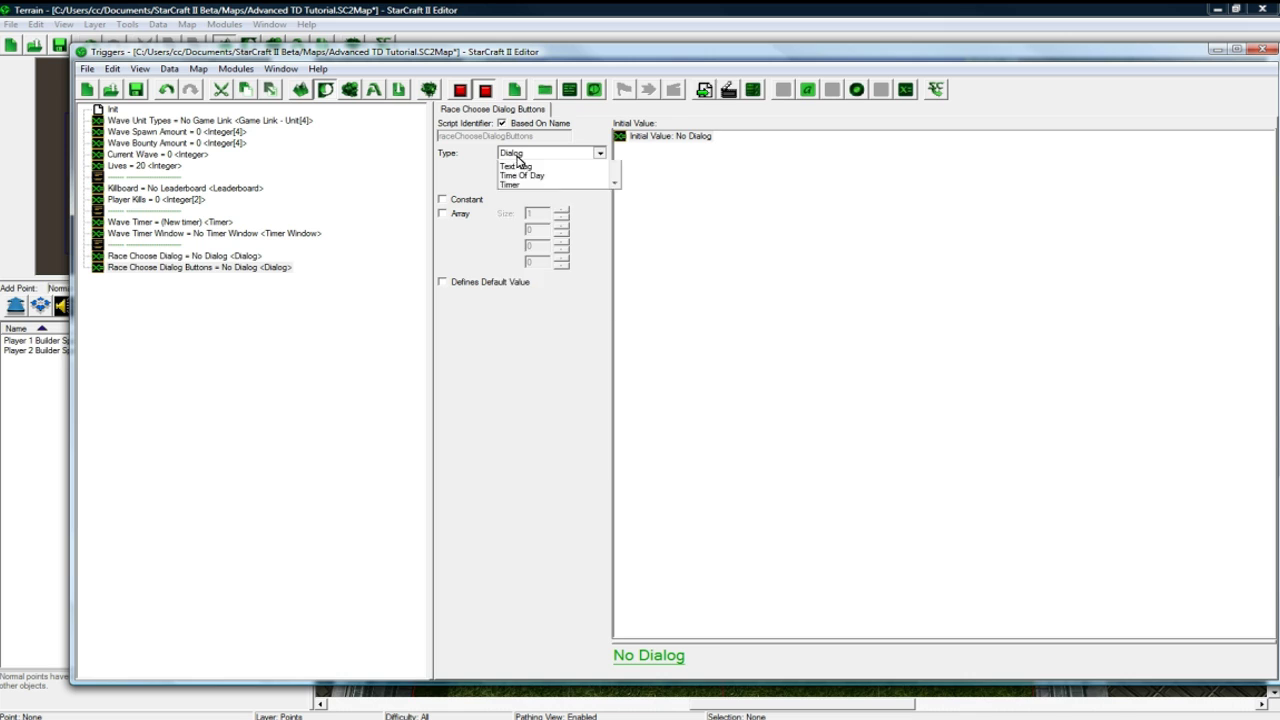
left_click(525, 172)
left_click(450, 216)
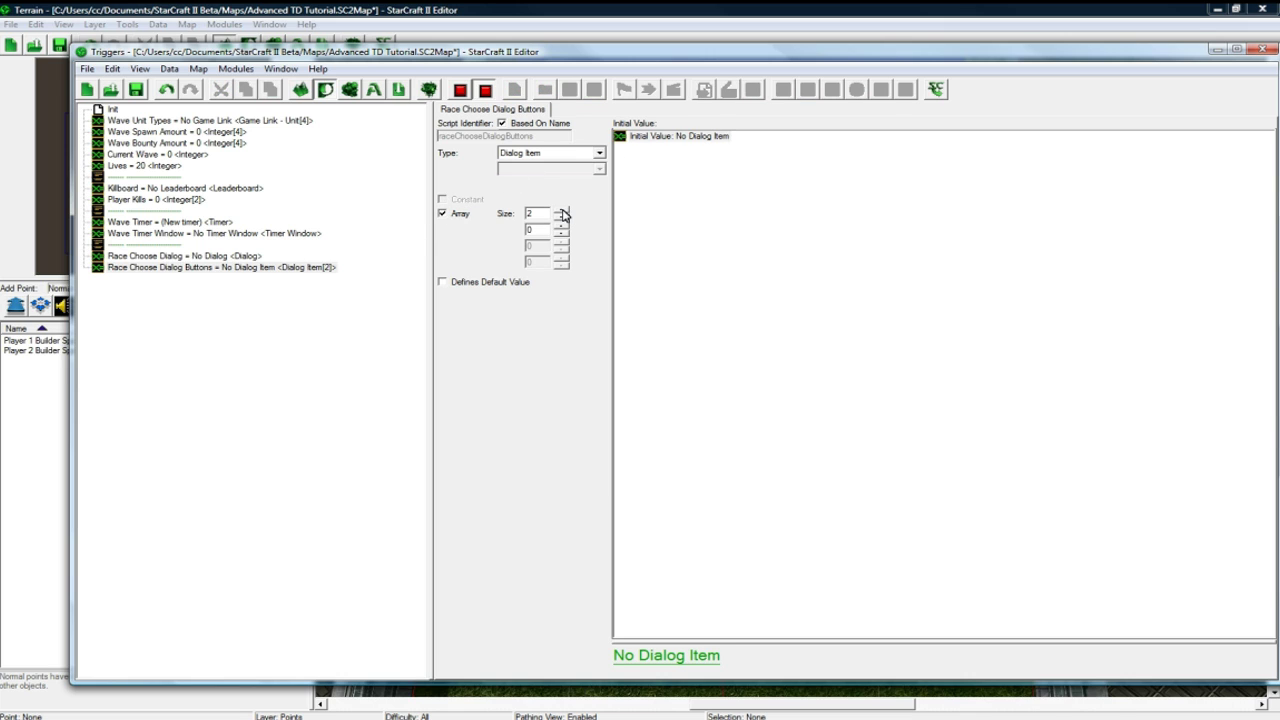
left_click(310, 290)
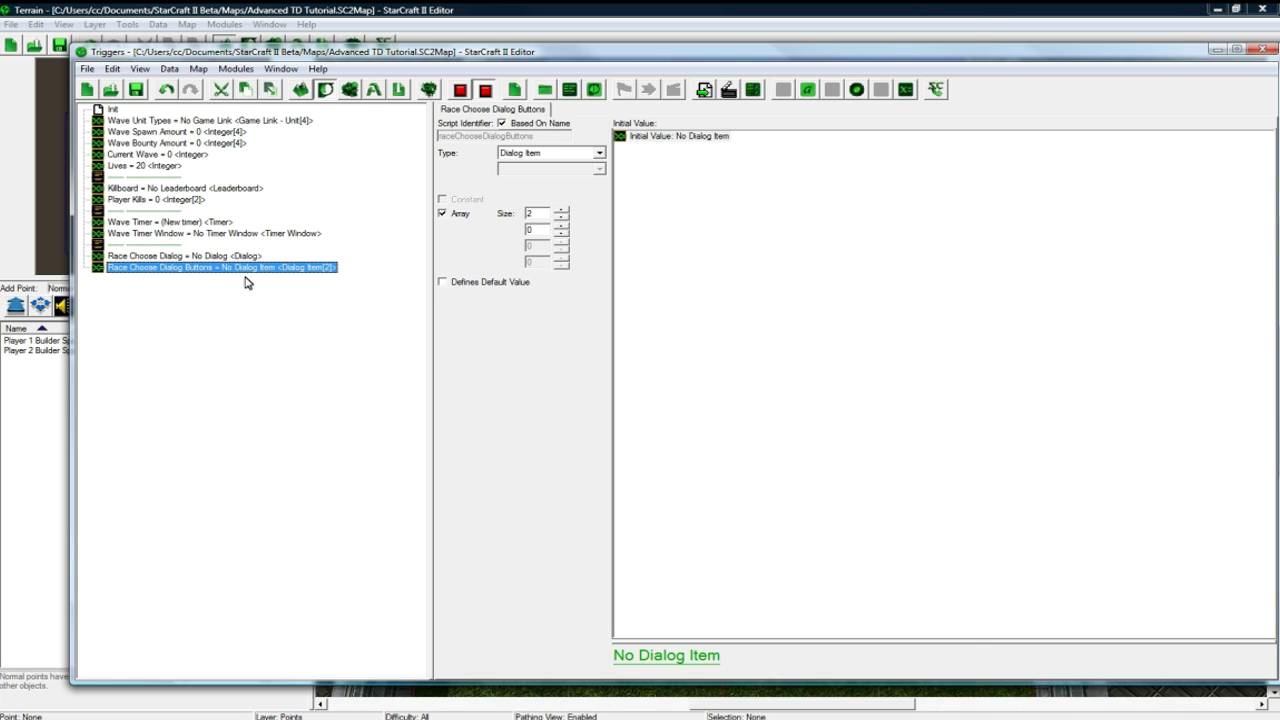
Step: Duplicate the last variable as Builder Spawn Points of type Point, then save the map
key("ctrl+v")
left_click(186, 280)
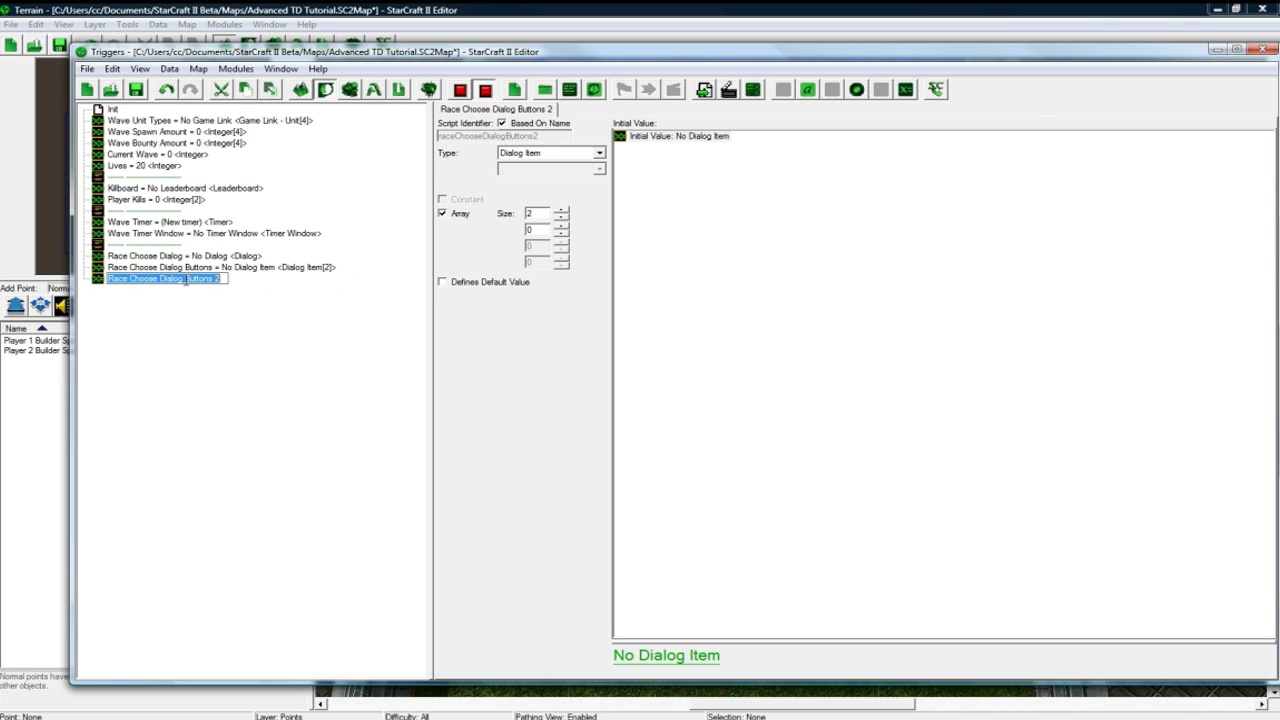
type("Builder Spawn Points")
key("Return")
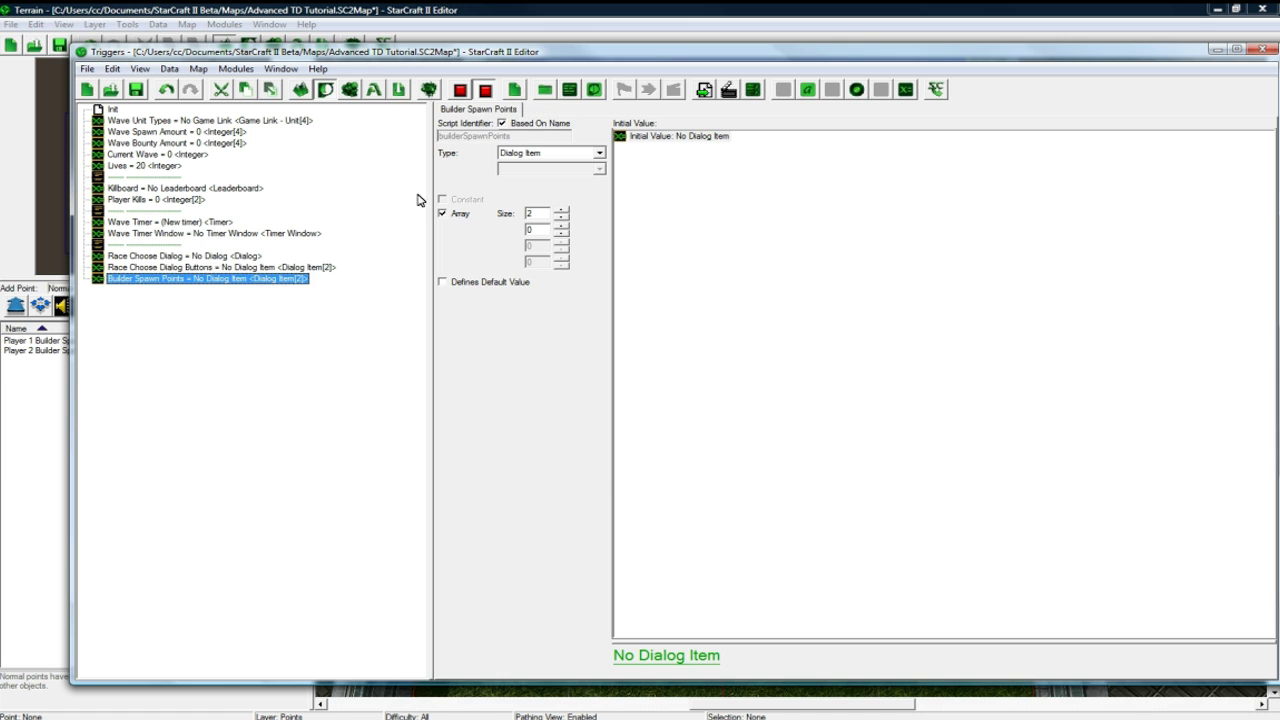
left_click(527, 152)
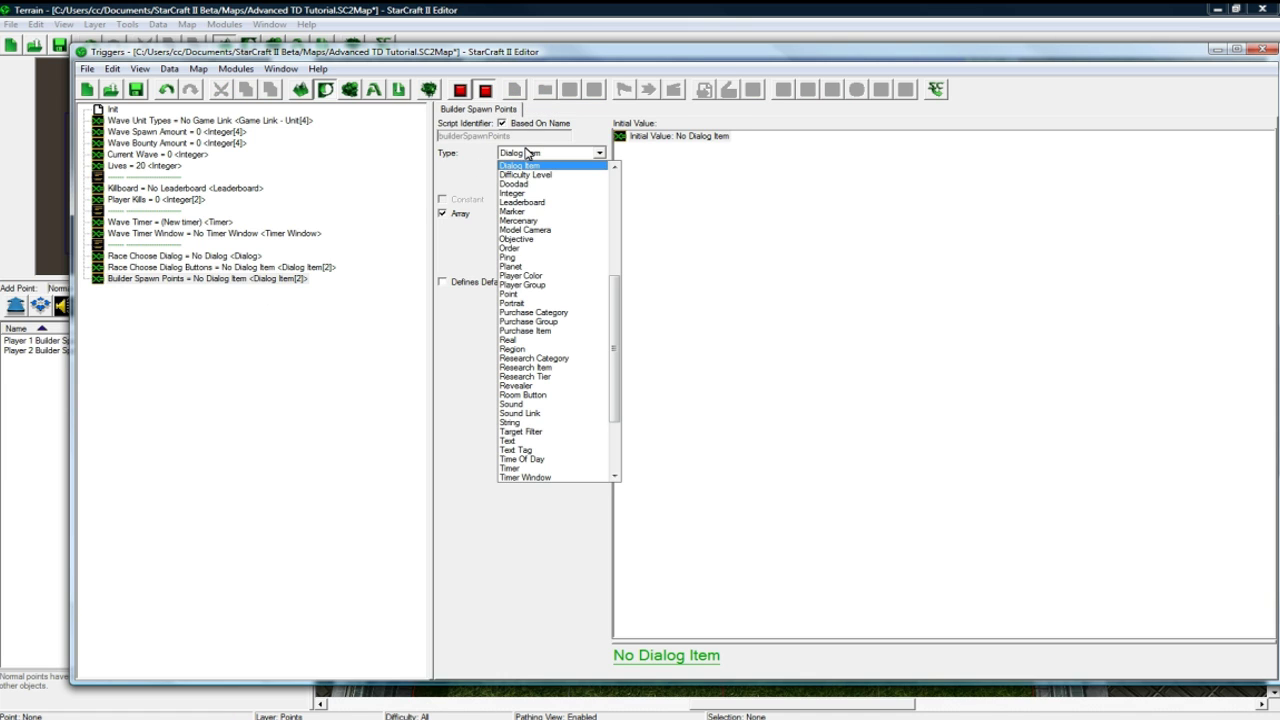
left_click(512, 294)
left_click(250, 279)
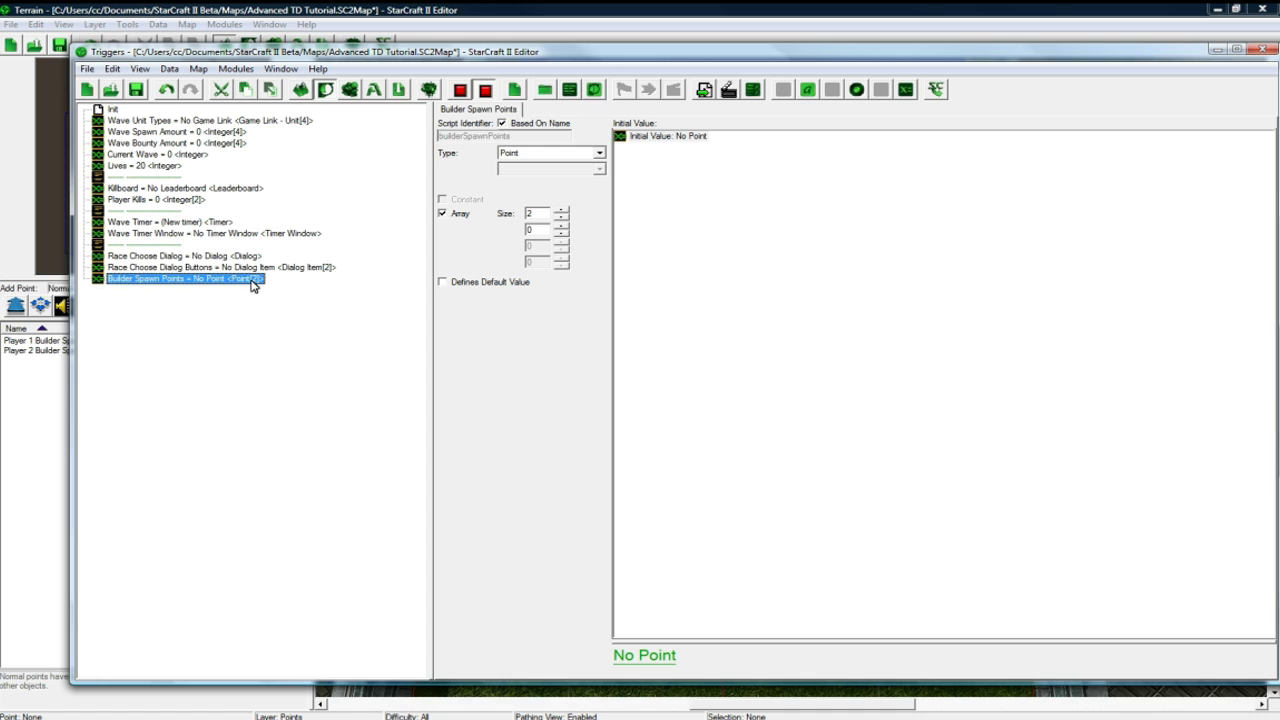
key("ctrl+s")
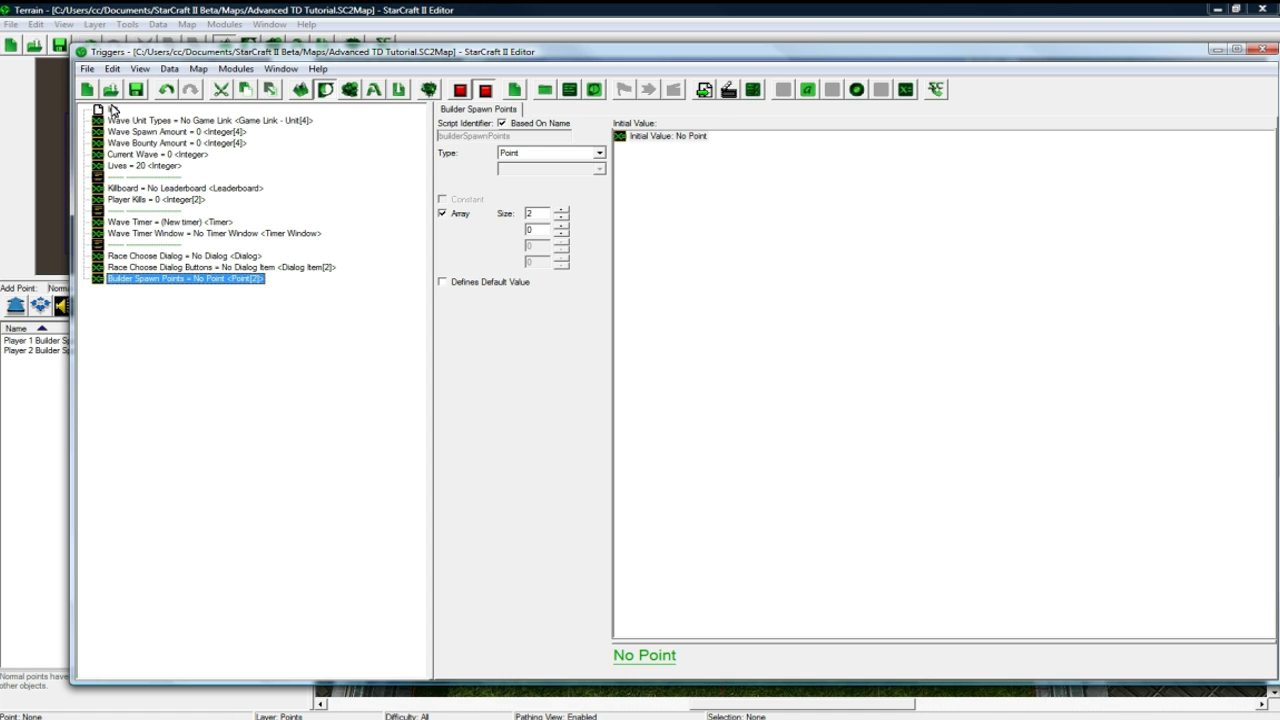
Step: Move the Init trigger to the bottom of the list under a new separator and open it
left_click_drag(113, 110, 130, 286)
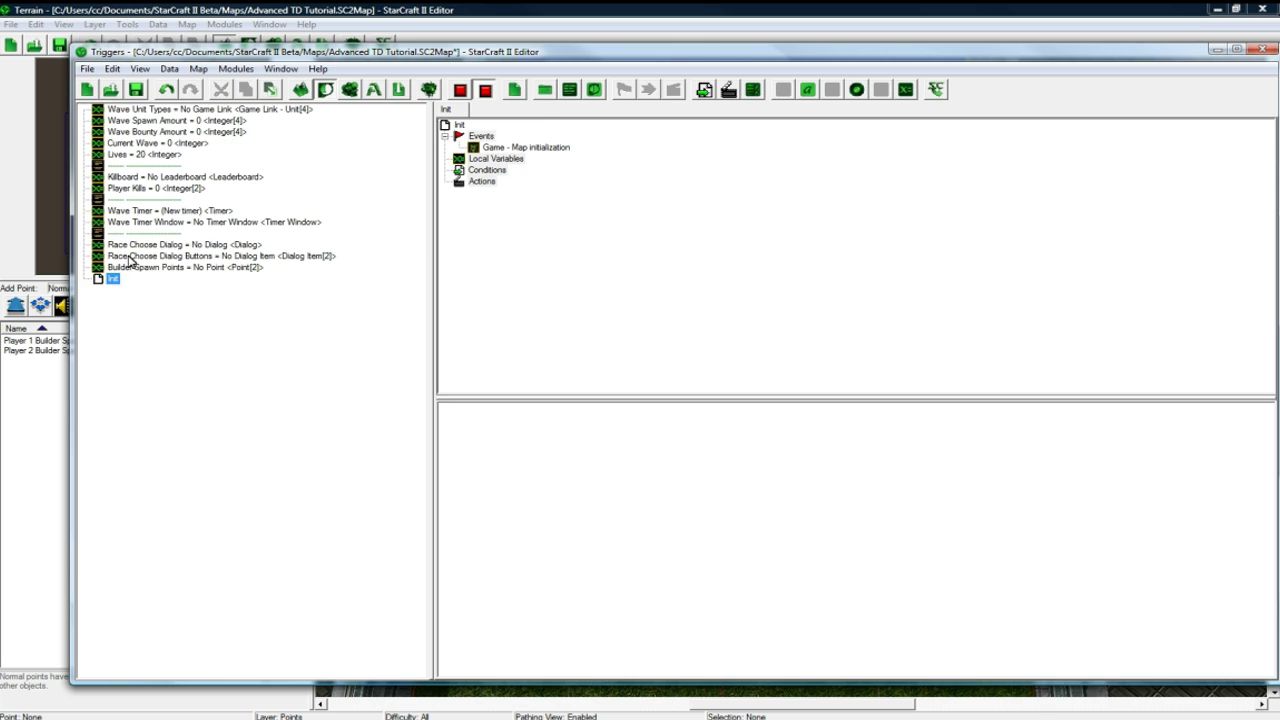
key("ctrl+slash")
left_click(141, 268)
left_click(125, 280)
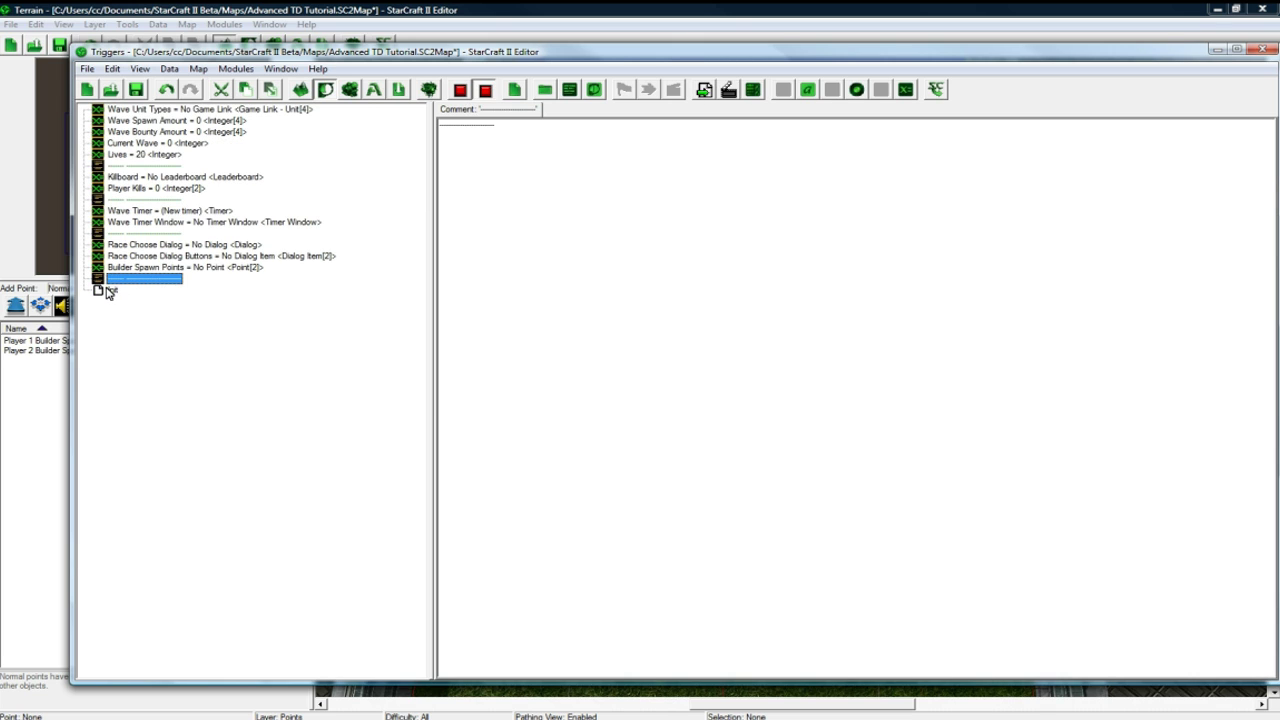
left_click(110, 290)
Step: Add a Create Revealer action to Init with the area set to Entire Map
left_click(490, 172)
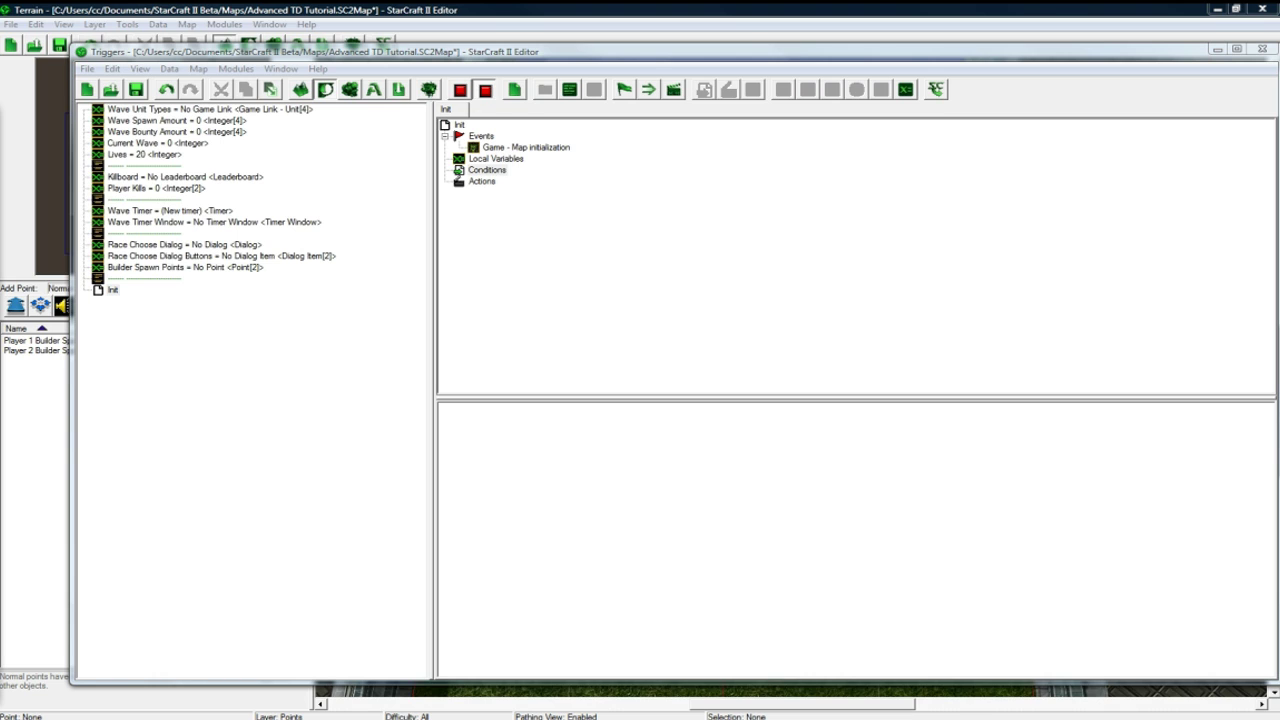
left_click(481, 182)
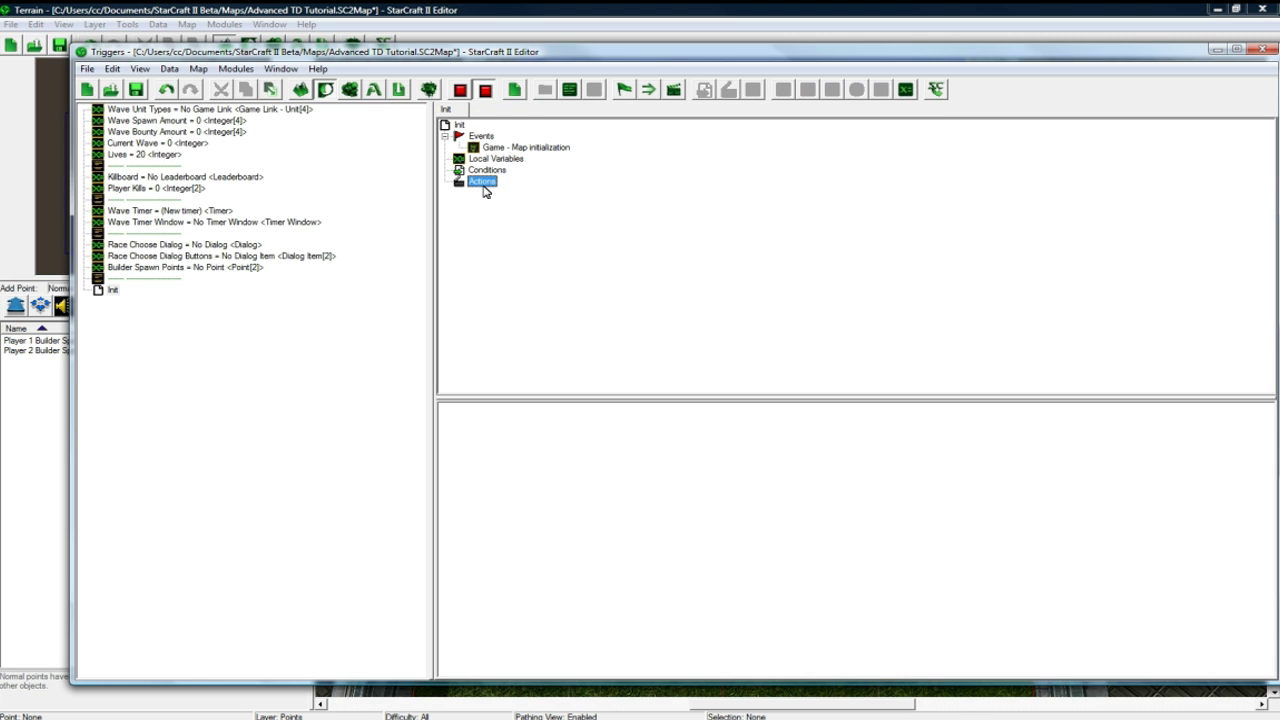
right_click(484, 183)
mouse_move(612, 513)
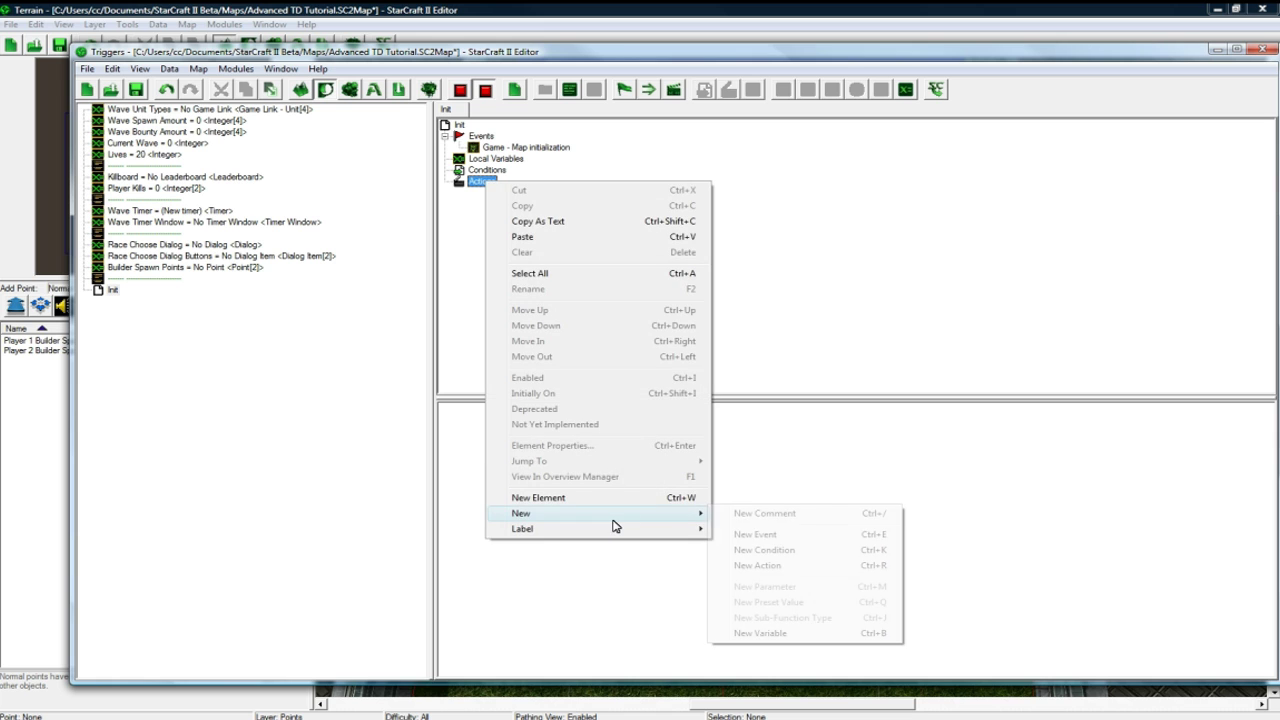
left_click(776, 567)
key("End")
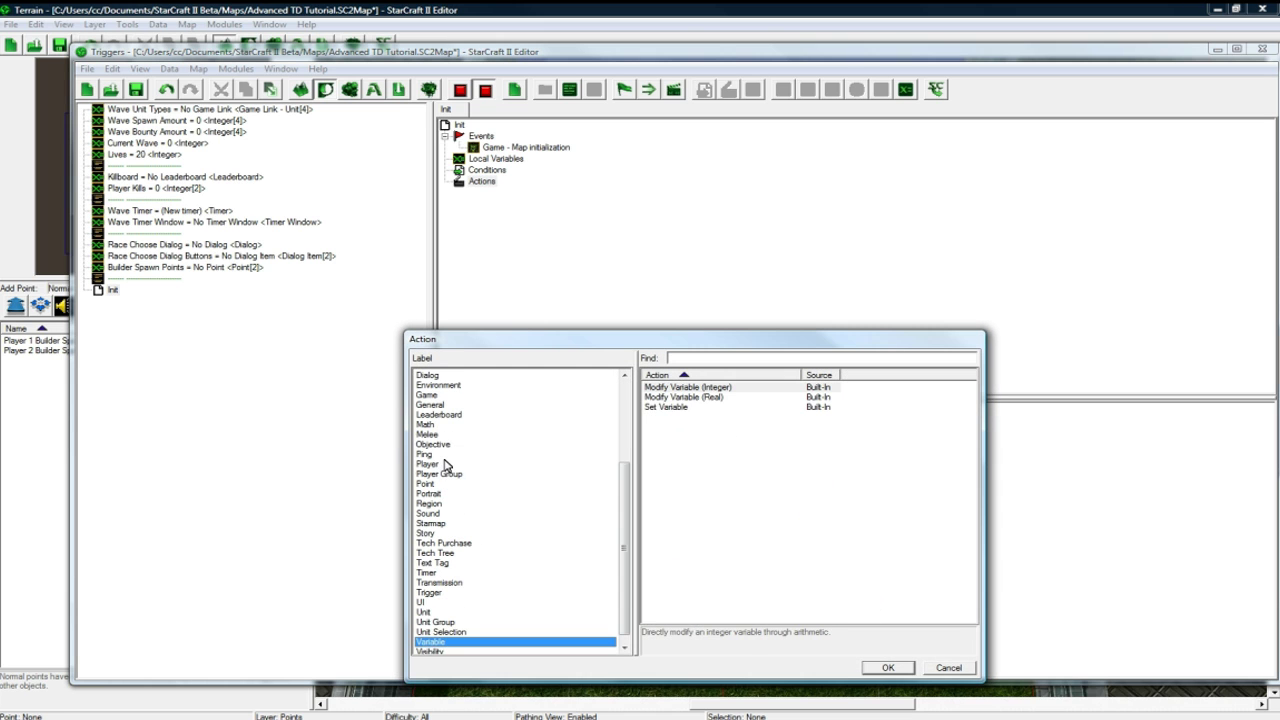
left_click(682, 397)
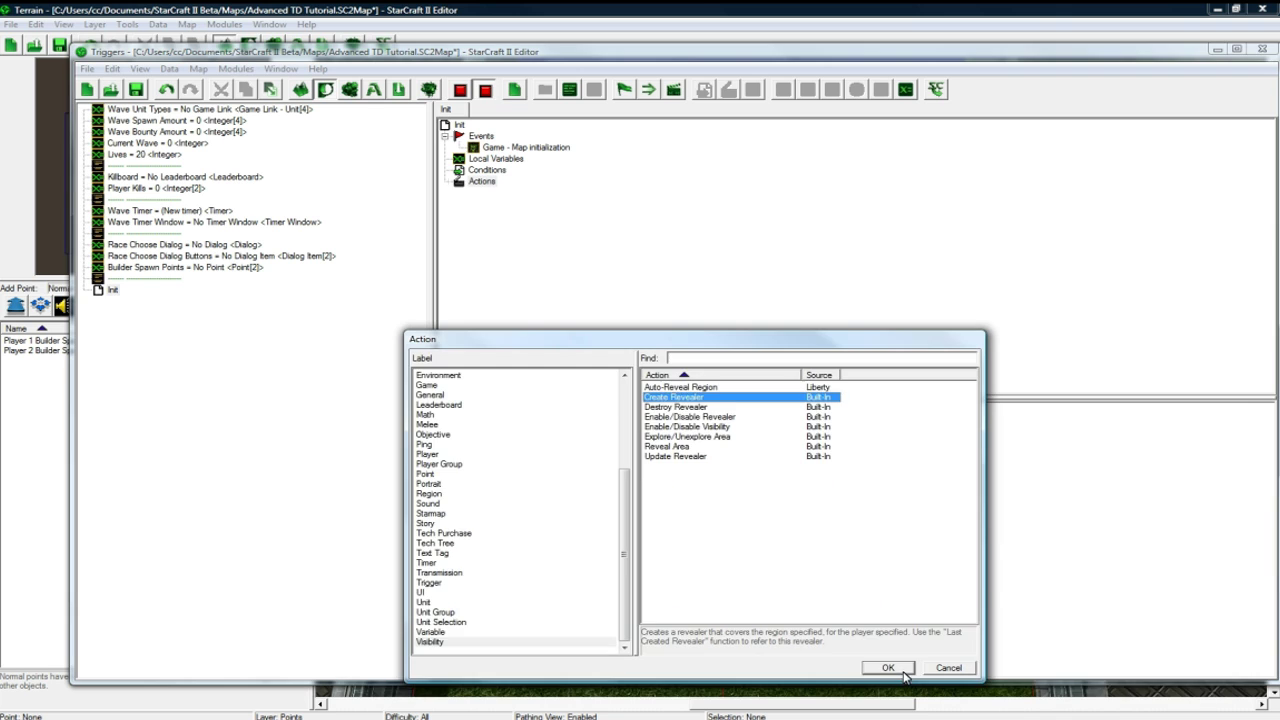
left_click(903, 672)
left_click(772, 580)
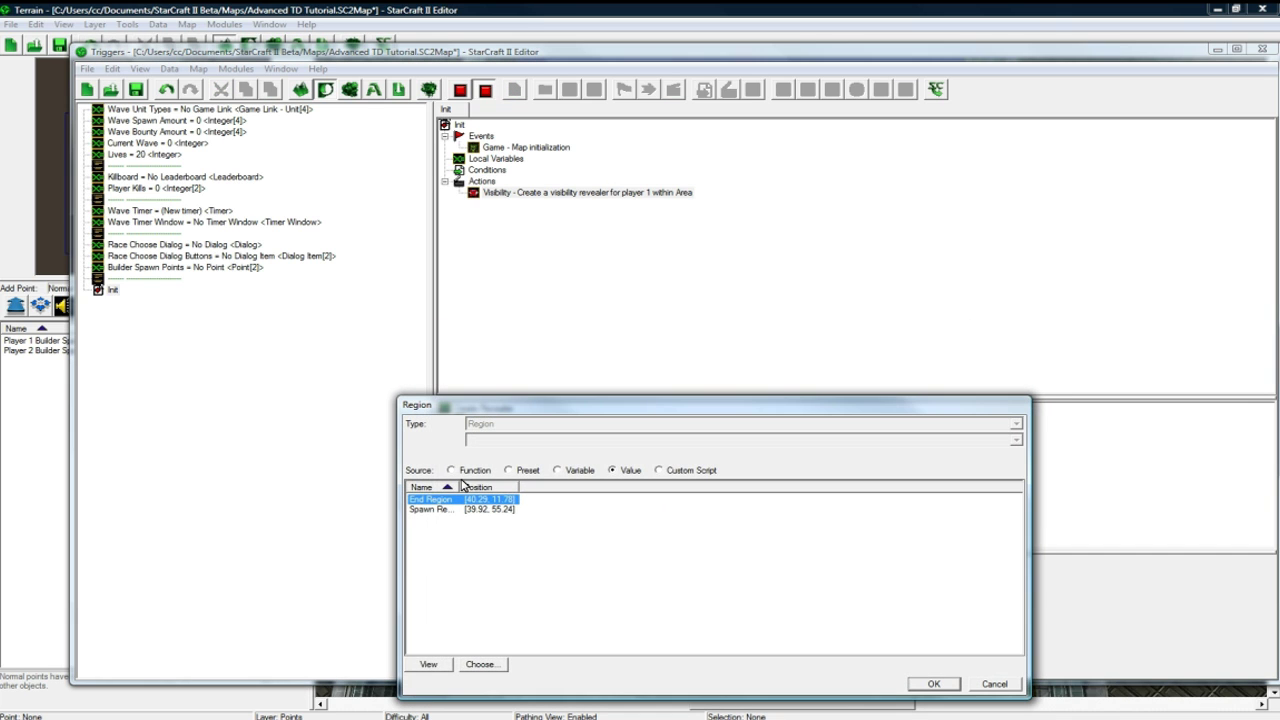
left_click(474, 471)
left_click(590, 555)
left_click(932, 684)
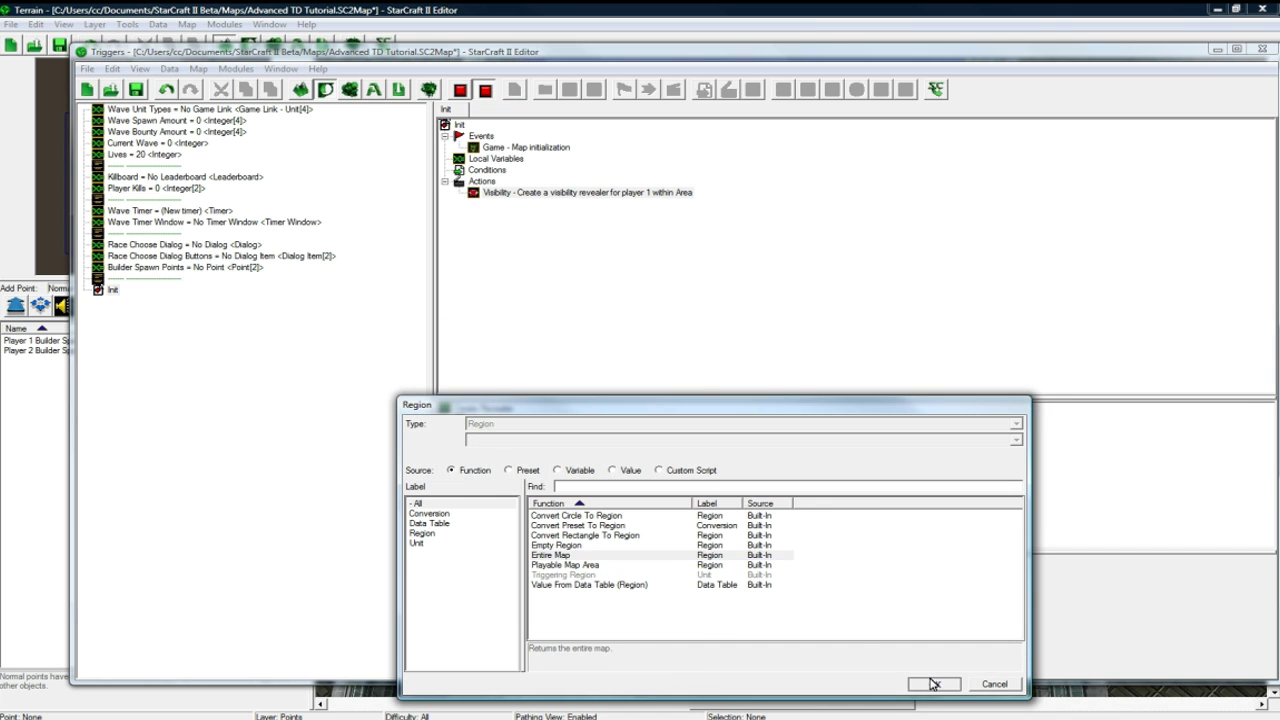
Step: Duplicate the revealer action and set the copy's player to 2
left_click(596, 196)
key("ctrl+c")
key("ctrl+v")
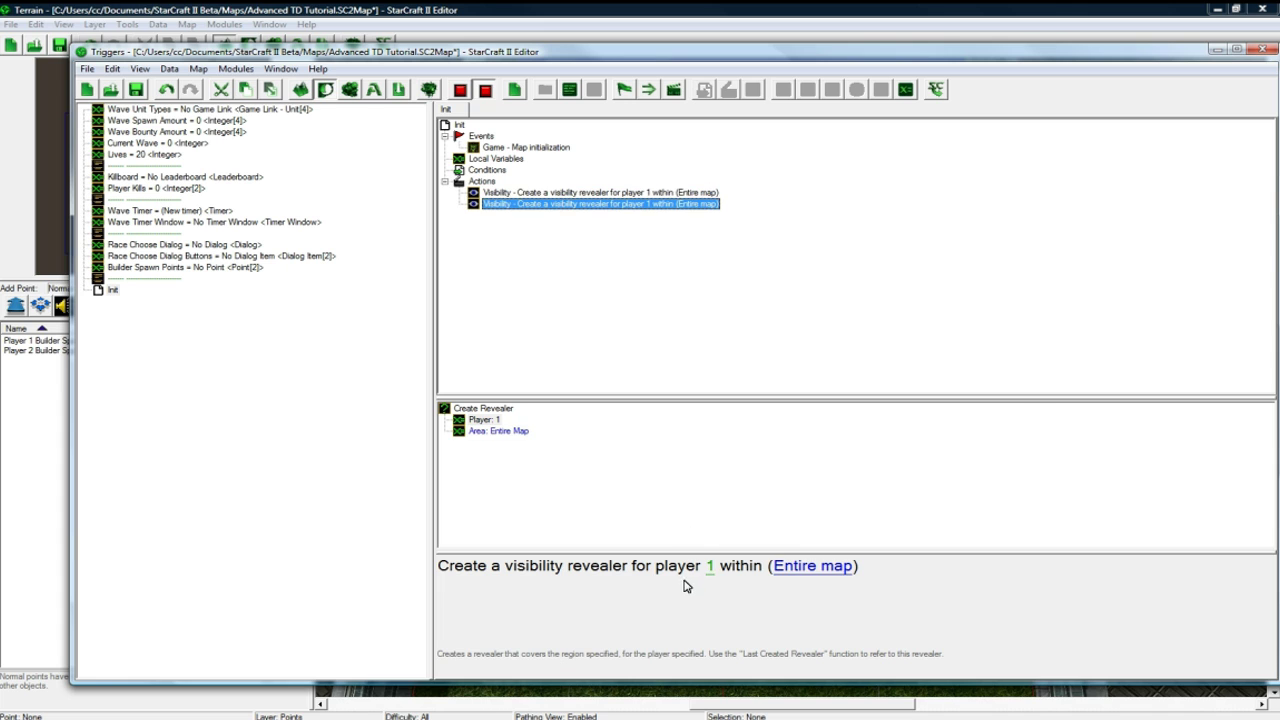
left_click(710, 566)
type("2")
left_click(955, 685)
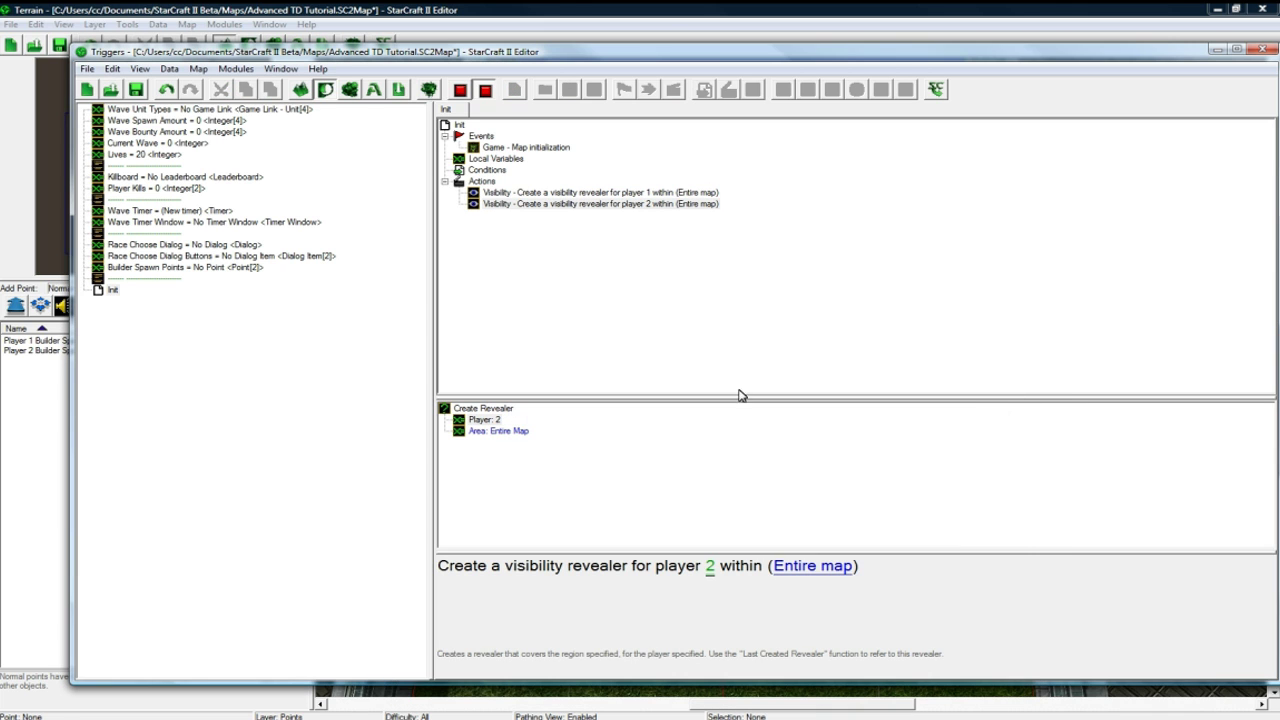
Step: Paste a third copy of the revealer action and open it to change its type
left_click(602, 205)
key("ctrl+c")
key("ctrl+v")
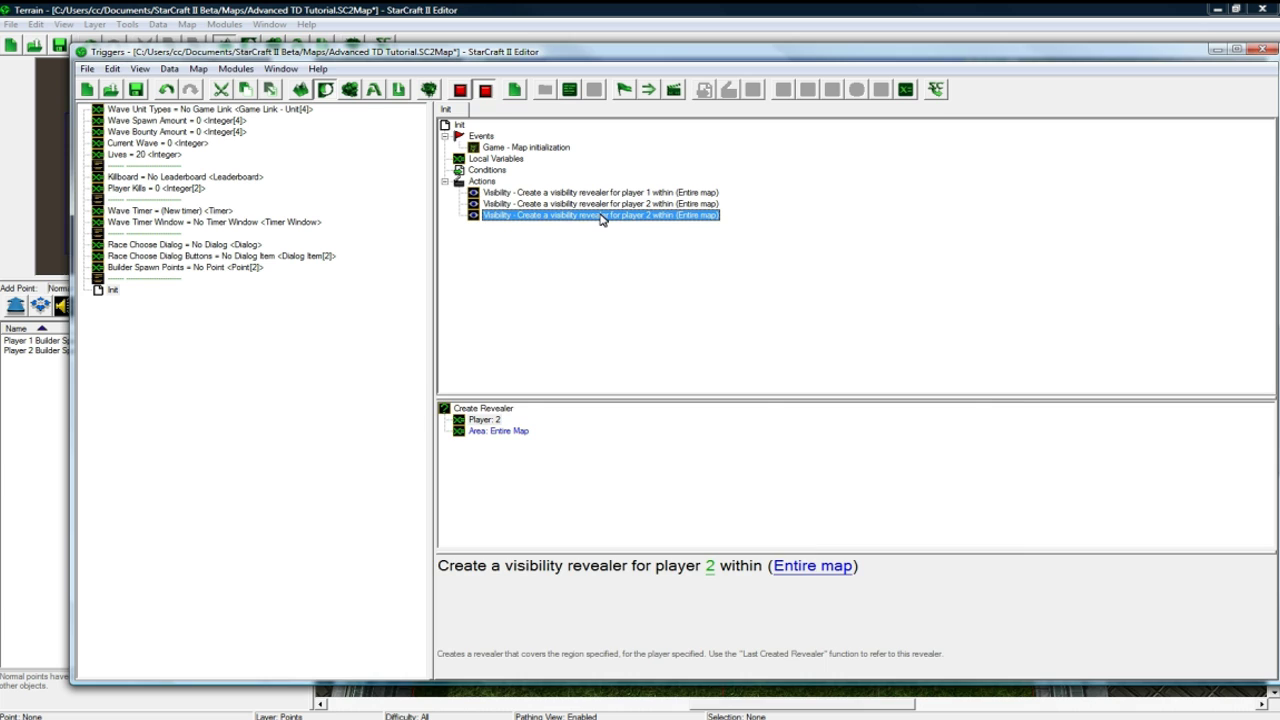
double_click(602, 215)
Step: Replace the third action with Modify Player Property setting player 1's minerals to 18
left_click(440, 594)
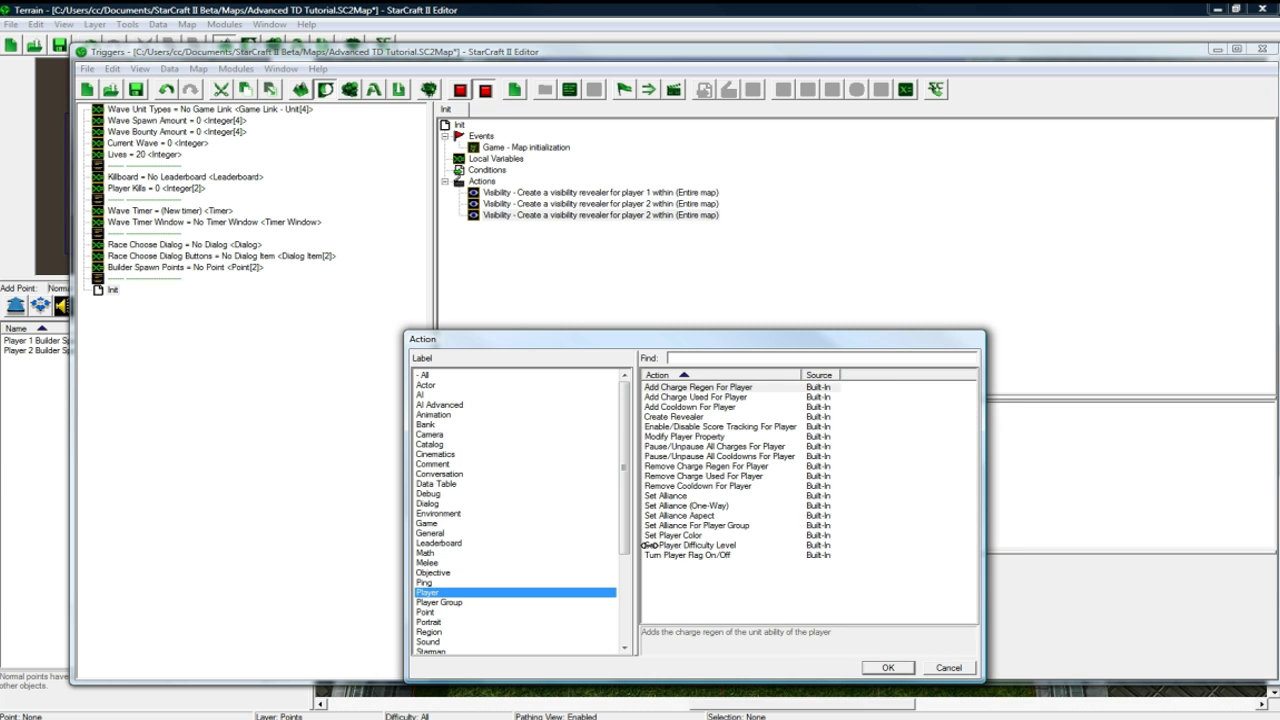
left_click(687, 418)
left_click(685, 436)
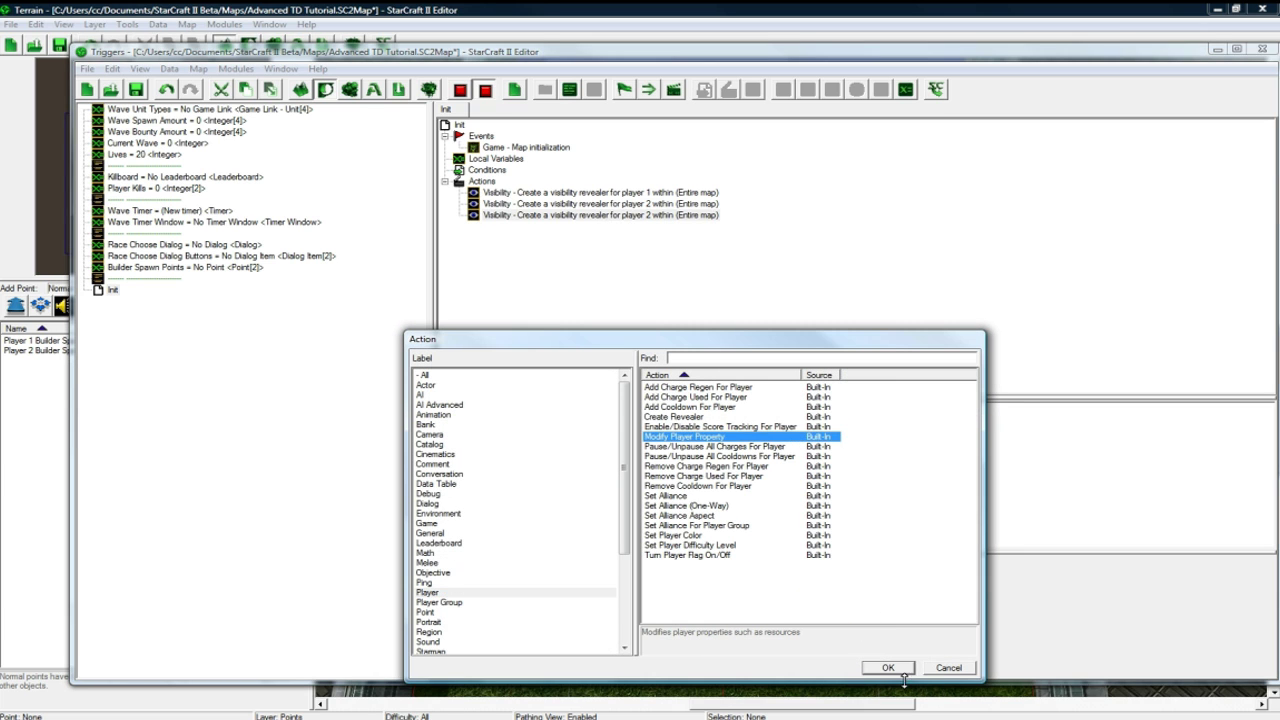
left_click(888, 667)
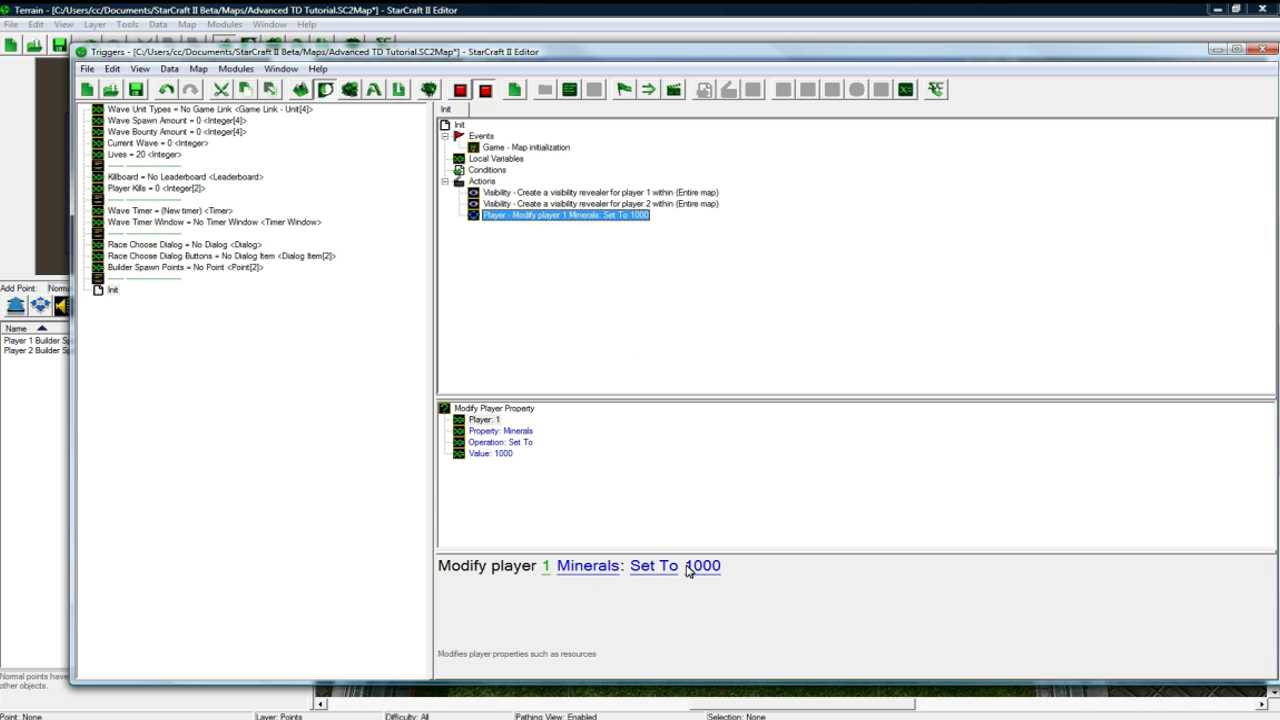
left_click(699, 568)
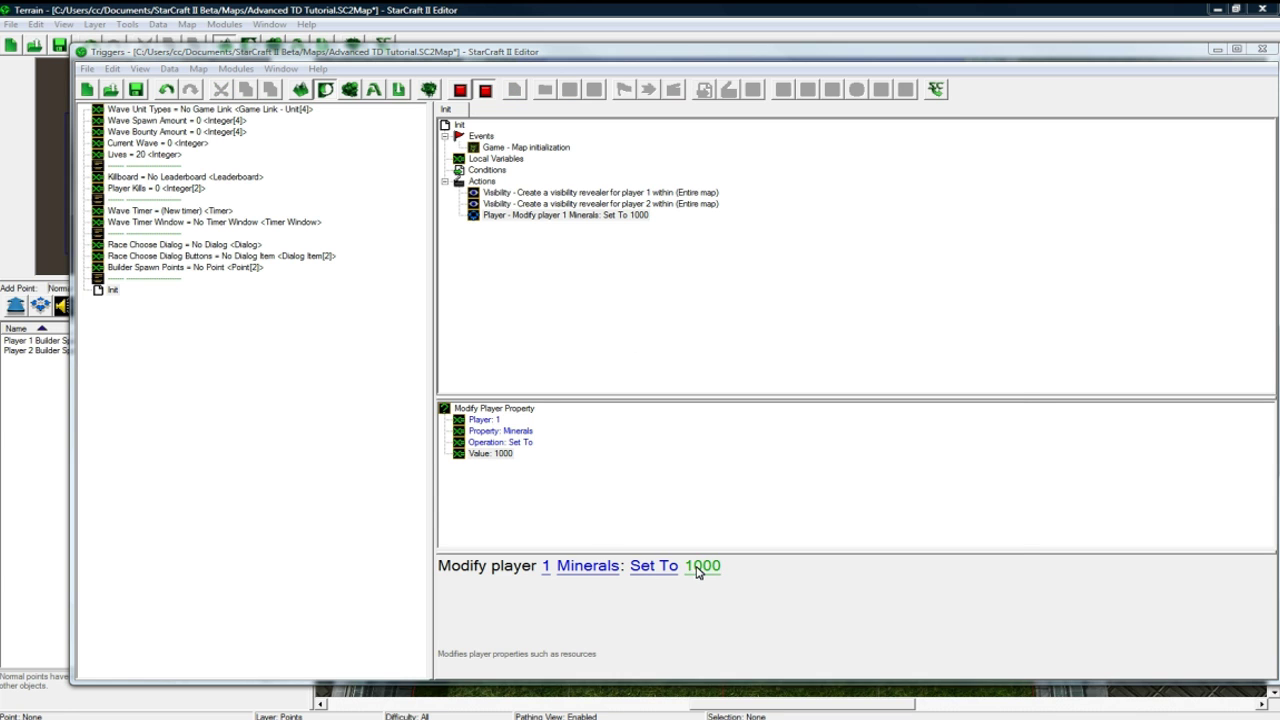
left_click(699, 568)
type("18")
key("Return")
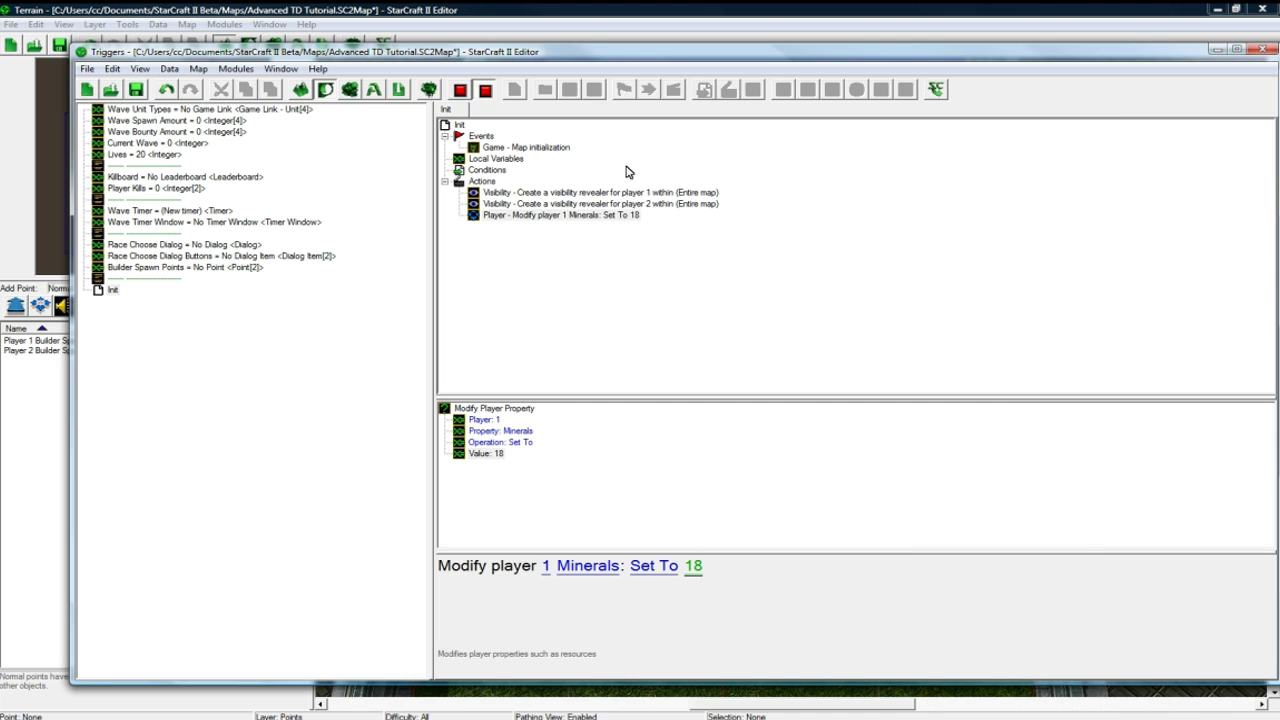
Step: Duplicate the minerals action for player 2 and save the map
left_click(572, 216)
key("ctrl+c")
key("ctrl+v")
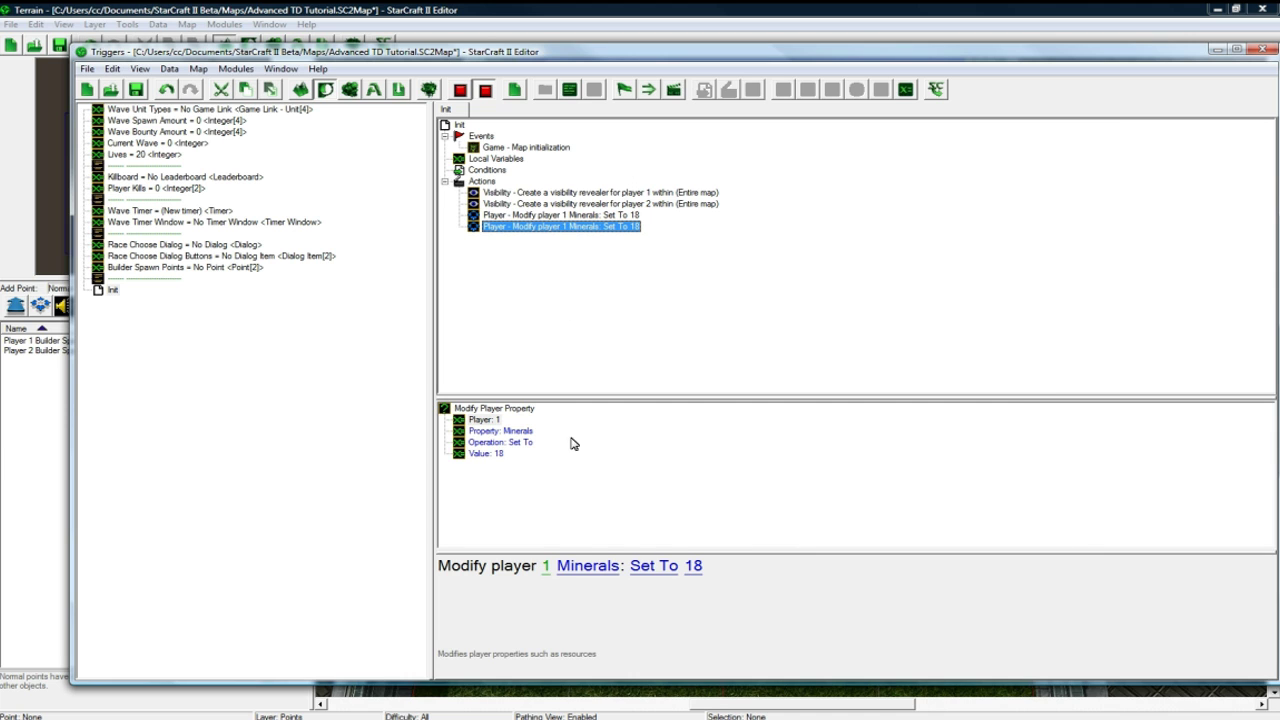
left_click(547, 566)
type("2")
left_click(937, 683)
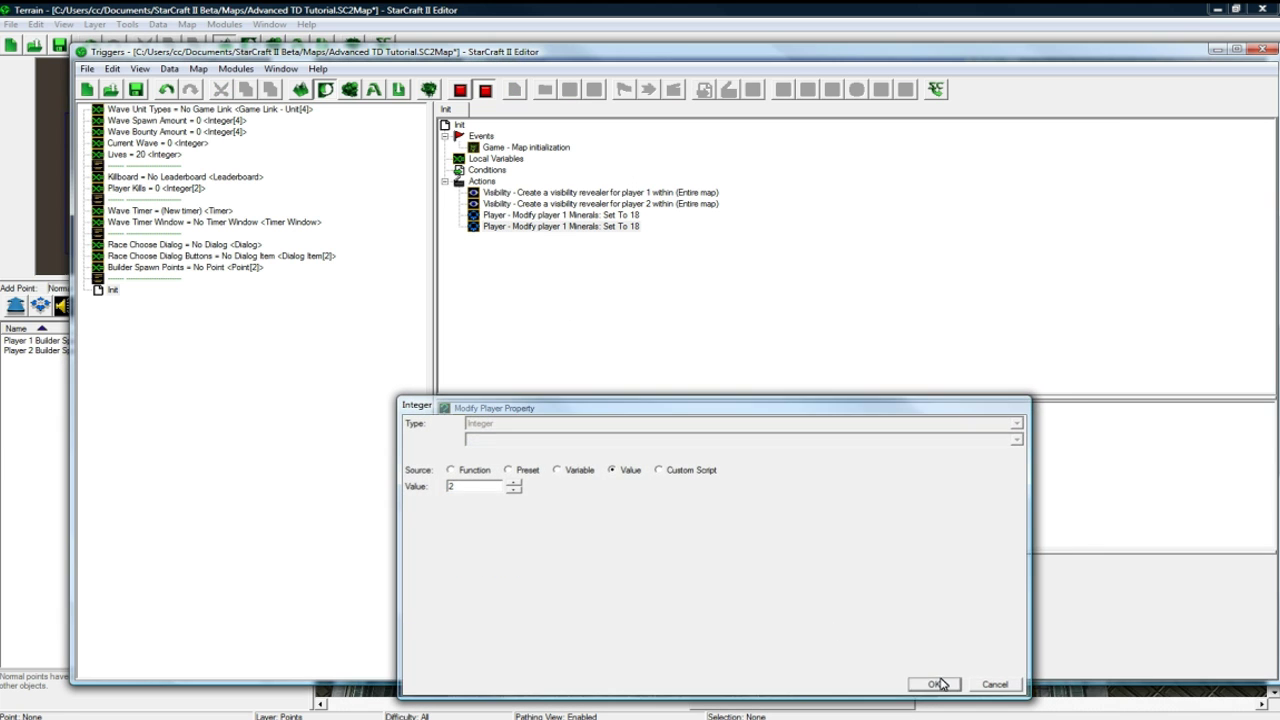
left_click(605, 227)
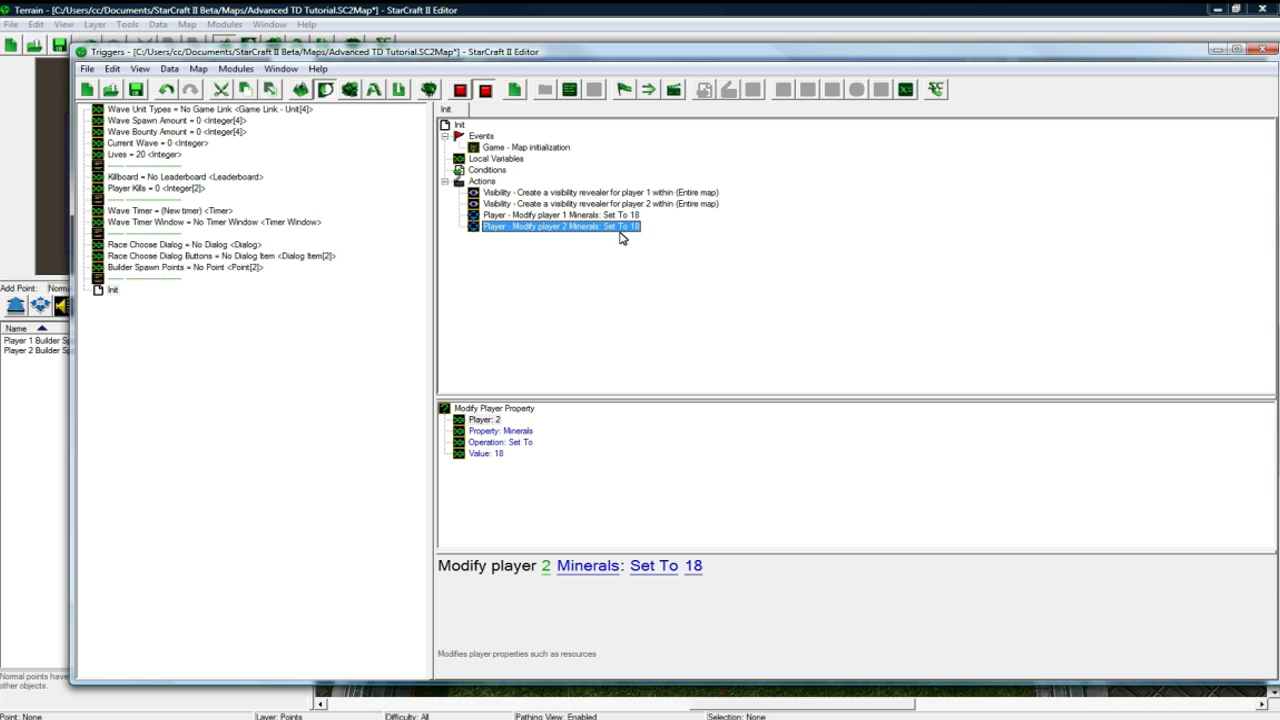
key("ctrl+s")
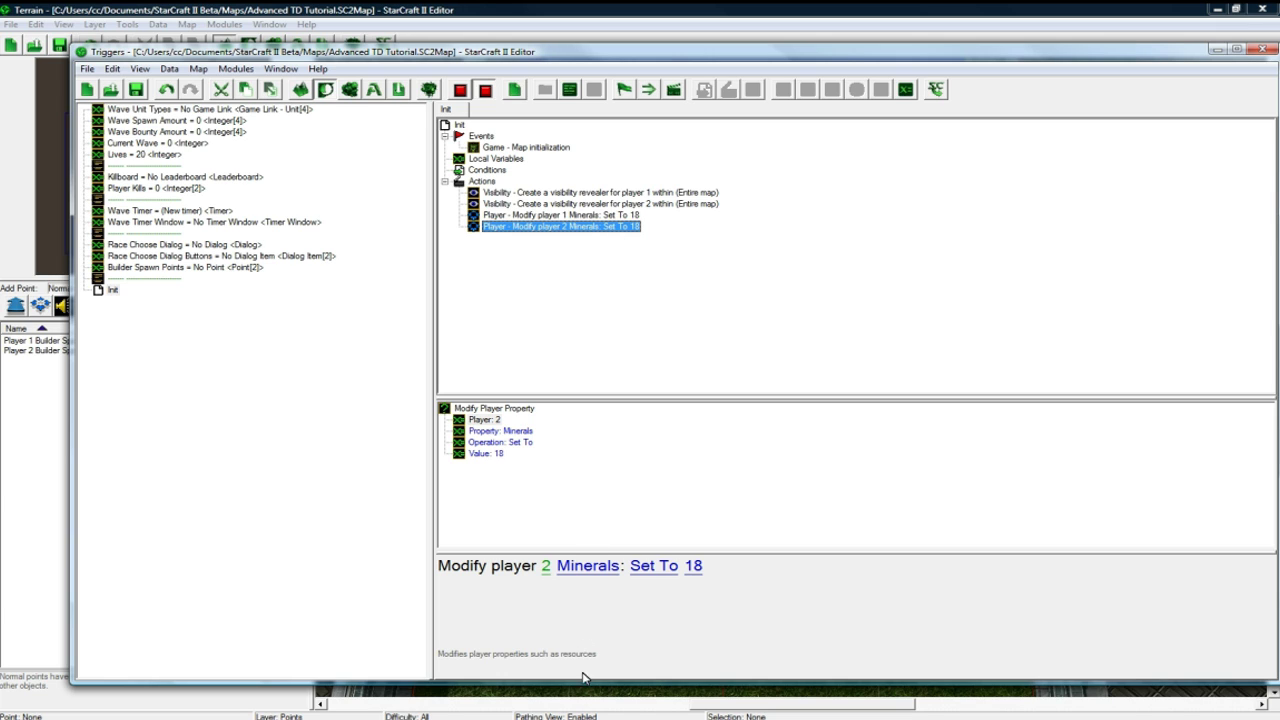
Step: Filter the Data Editor's Units for 'large' and select the Large Star Shooter
key("F7")
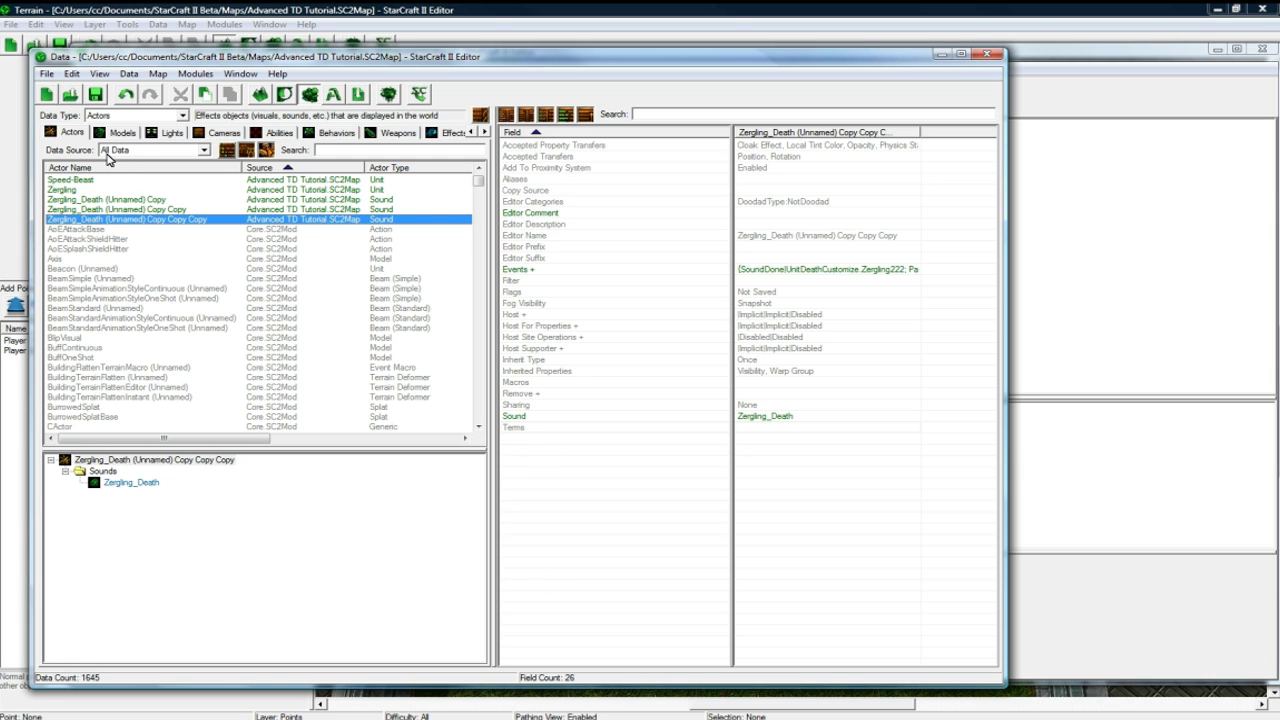
left_click(140, 115)
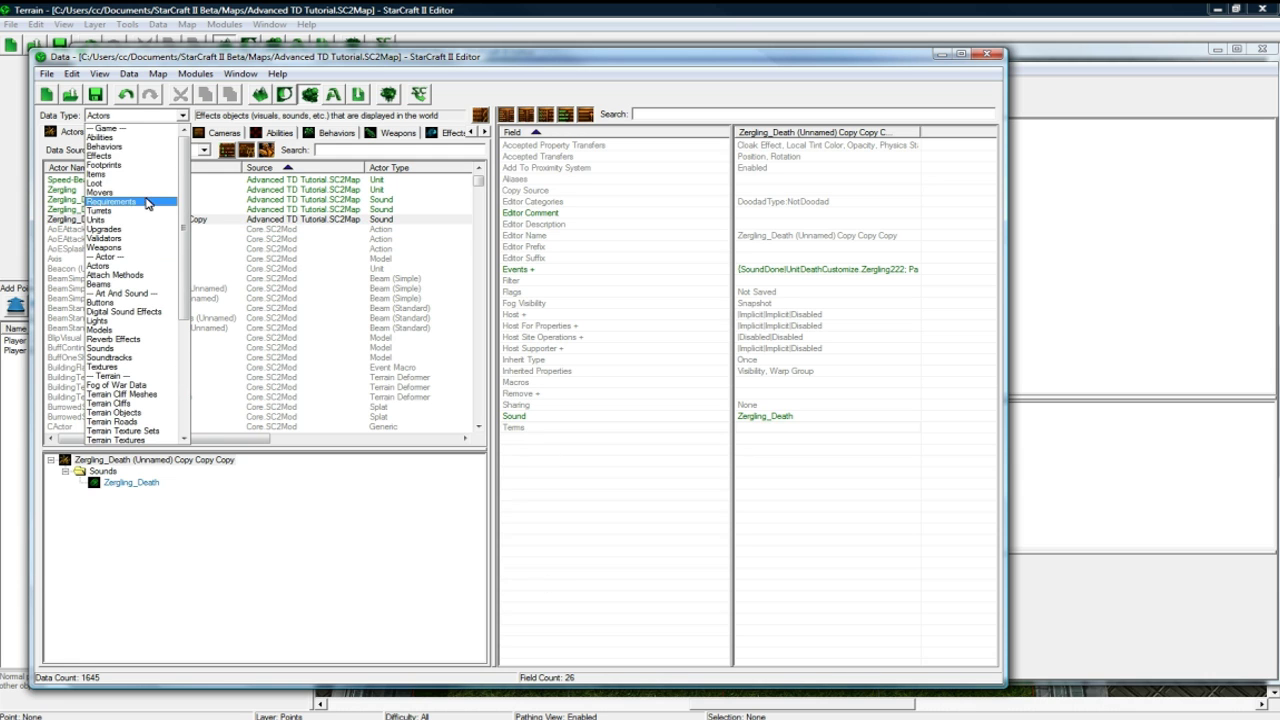
left_click(128, 220)
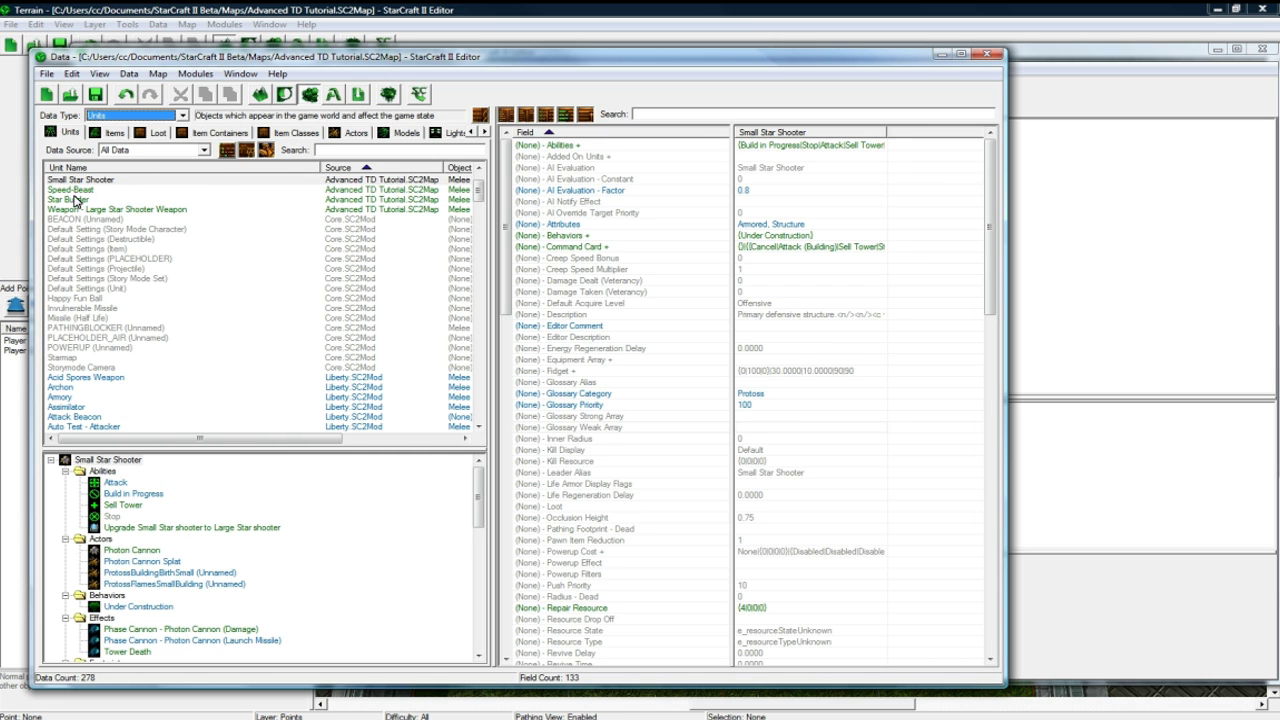
left_click(359, 148)
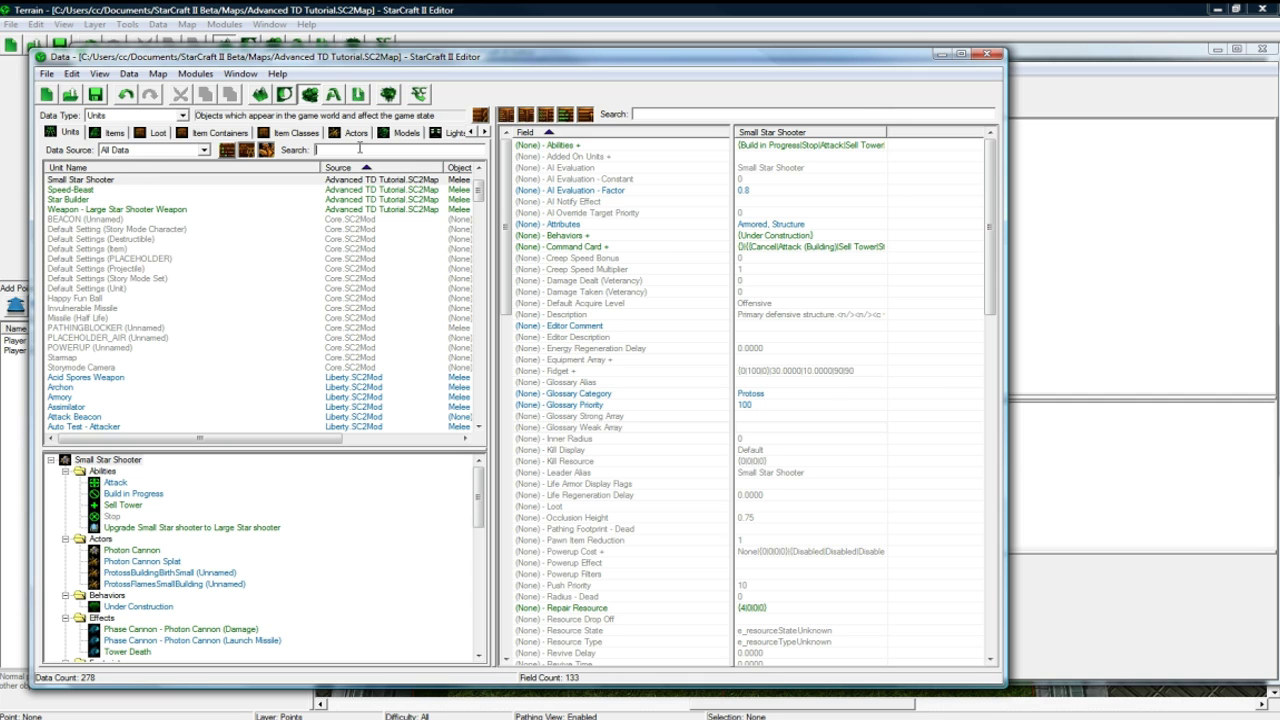
type("large")
left_click(229, 240)
left_click(177, 201)
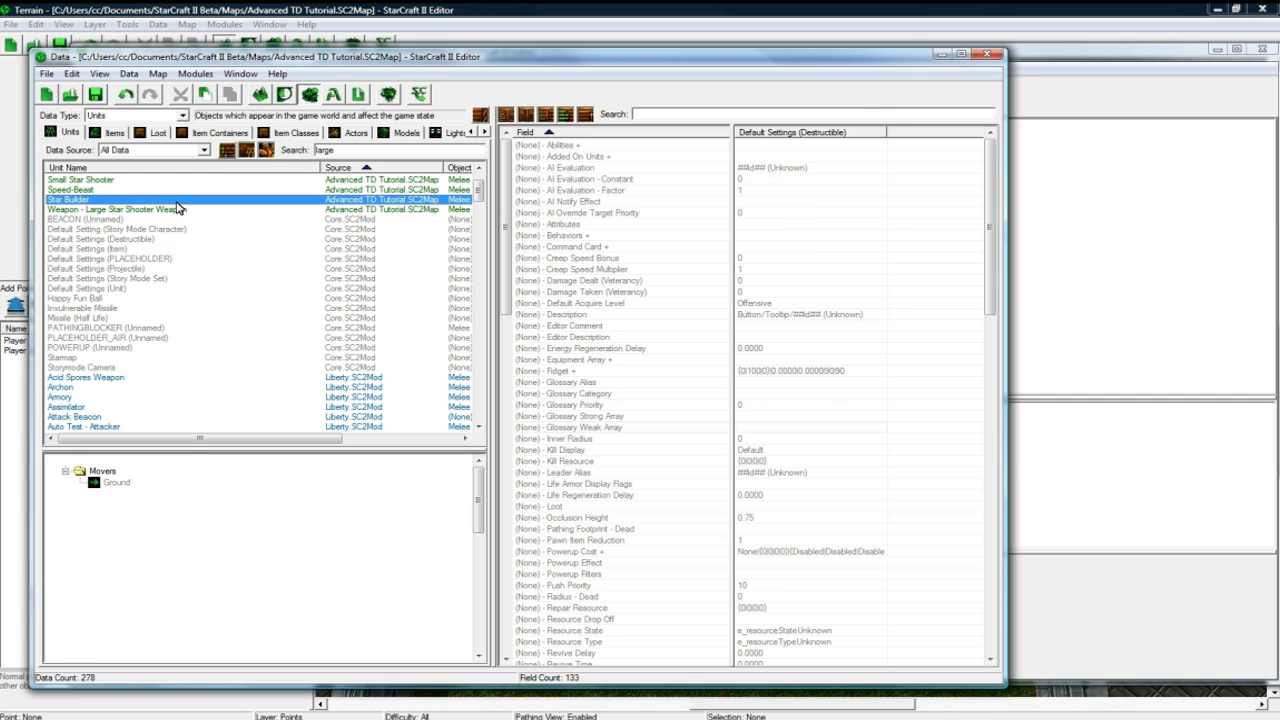
left_click(100, 180)
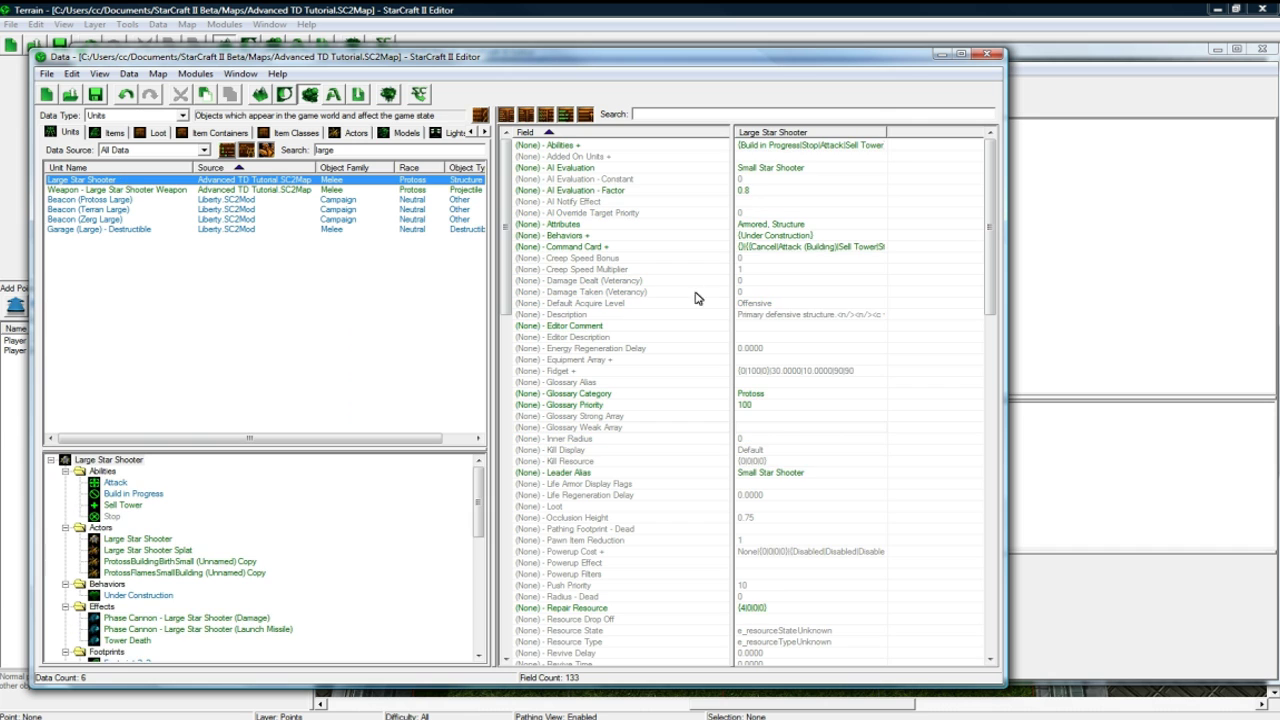
Step: Change its Repair Resource minerals from 4 to 10, save the map, and return to Triggers
left_click(782, 405)
scroll(782, 450, "down", 1)
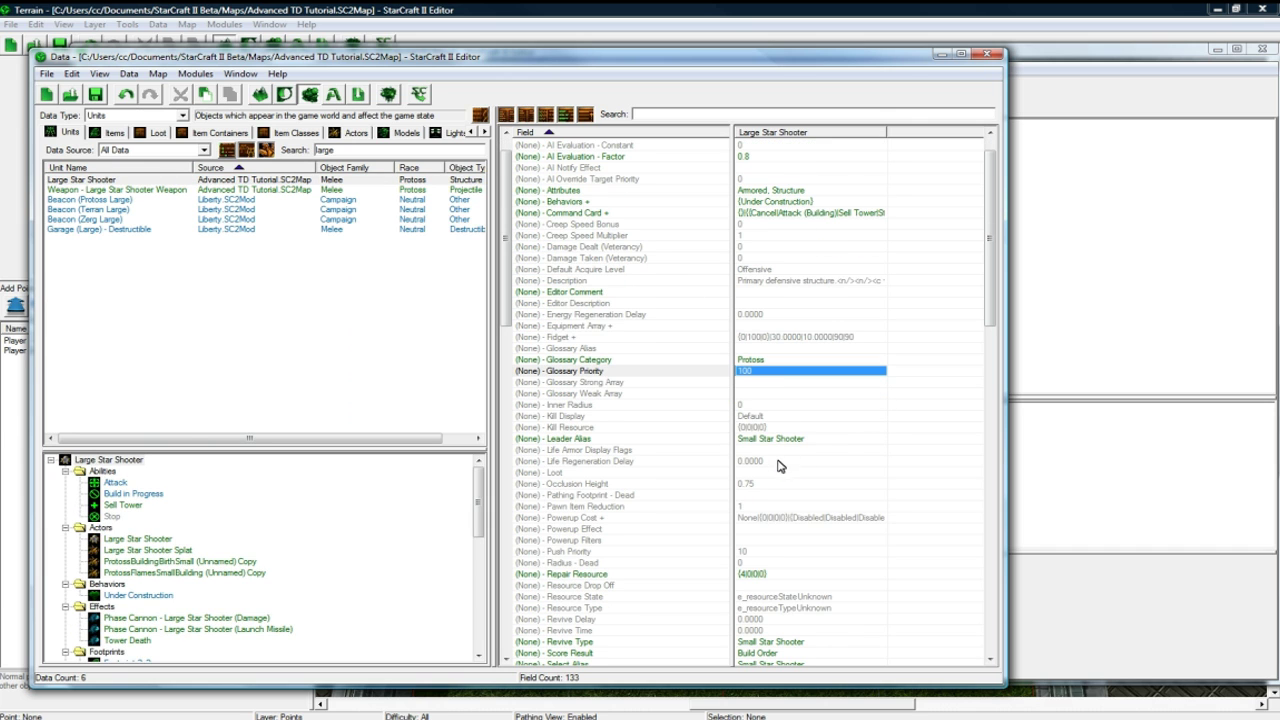
double_click(765, 577)
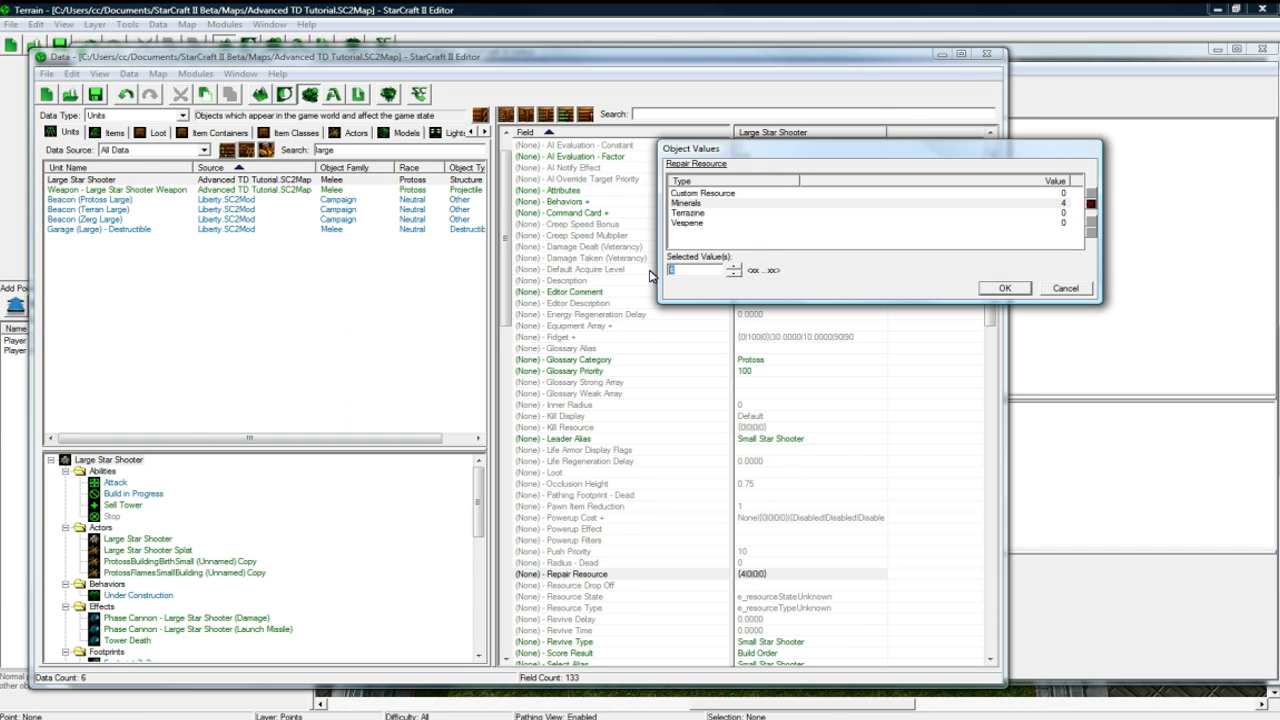
type("10")
left_click(1001, 288)
left_click(94, 94)
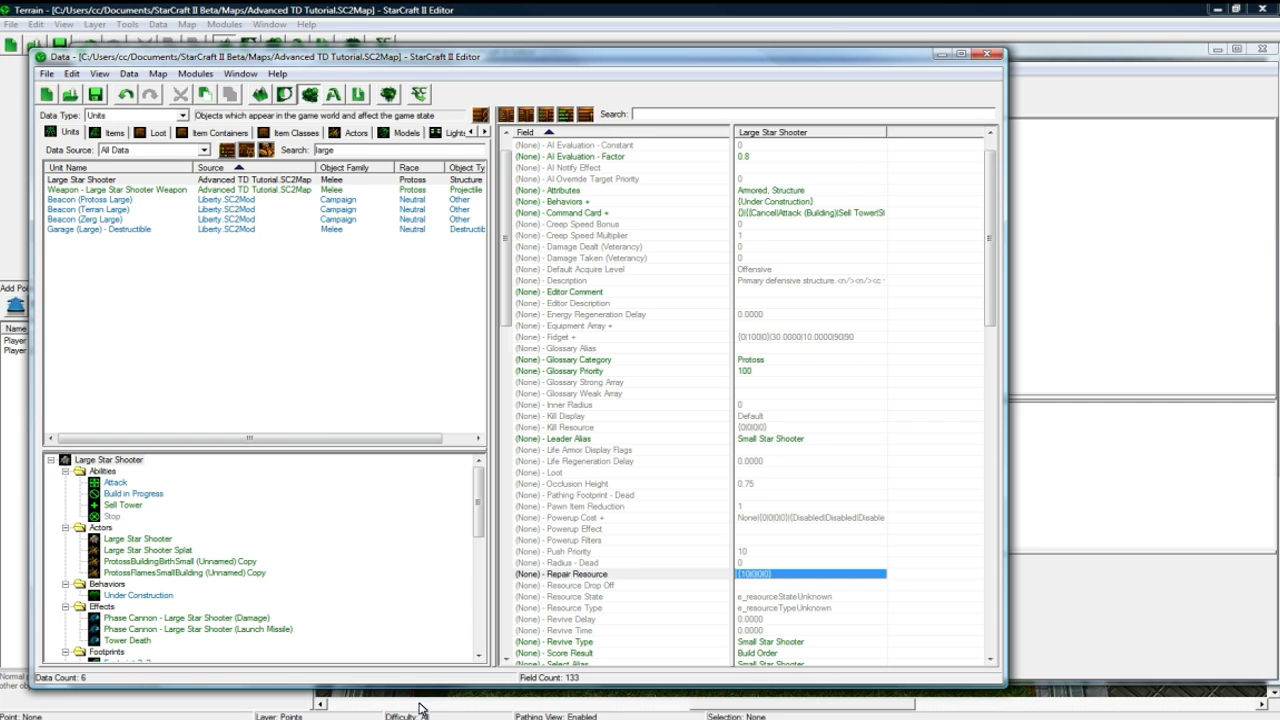
key("F6")
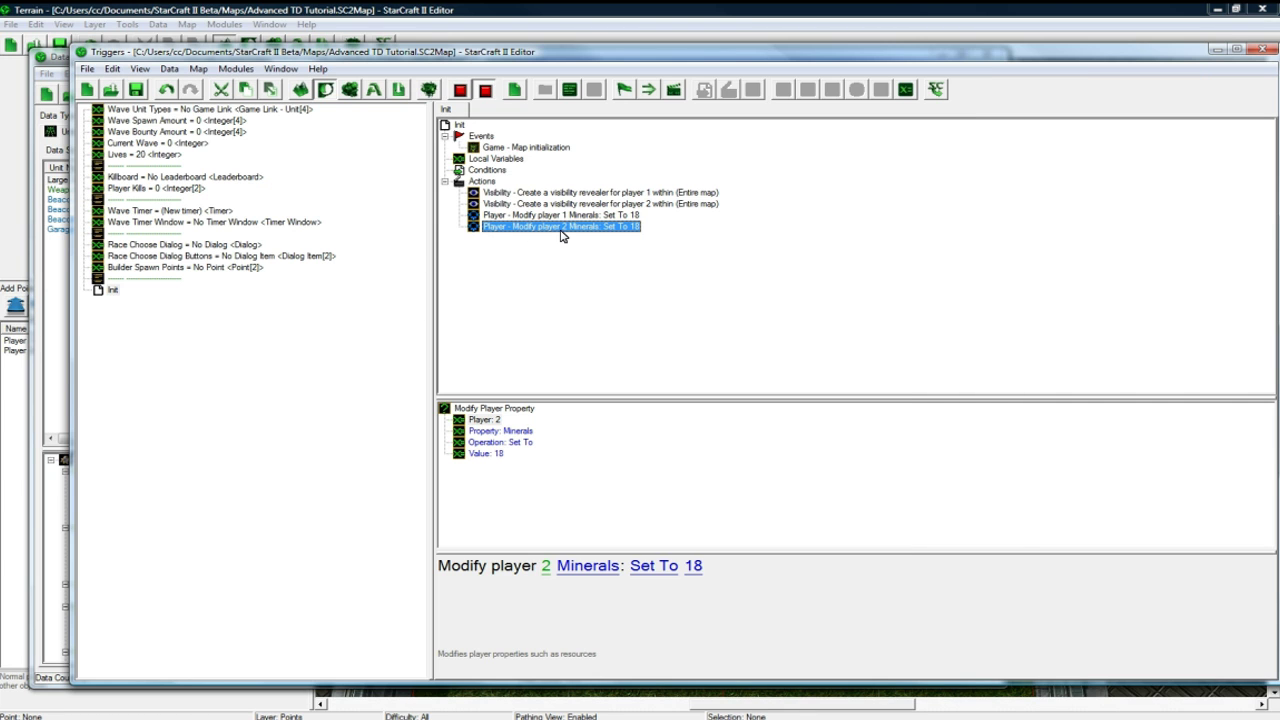